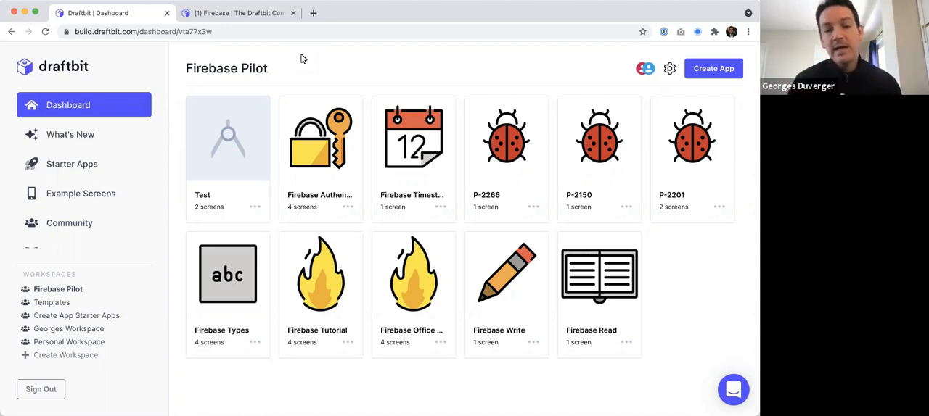
Open the Firebase Authentication app from the Firebase Pilot workspace and launch its published build.
click(322, 136)
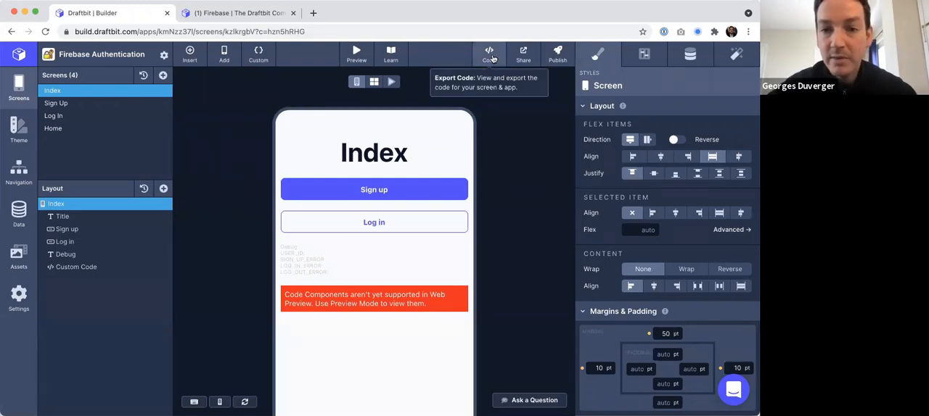
click(557, 53)
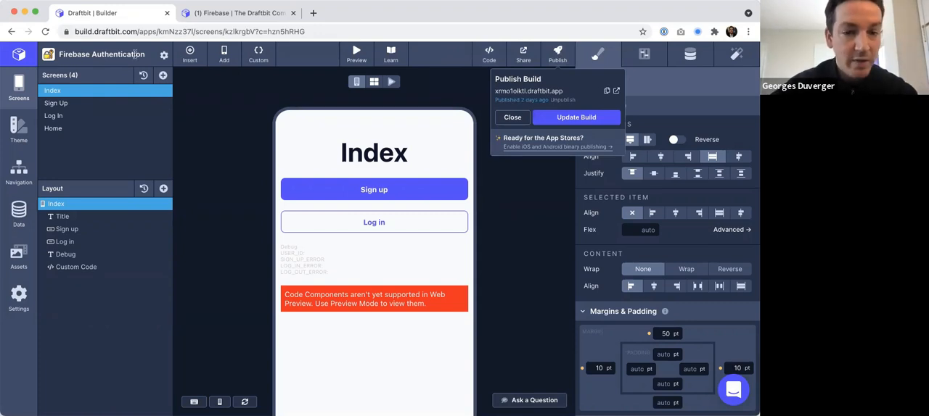
click(616, 92)
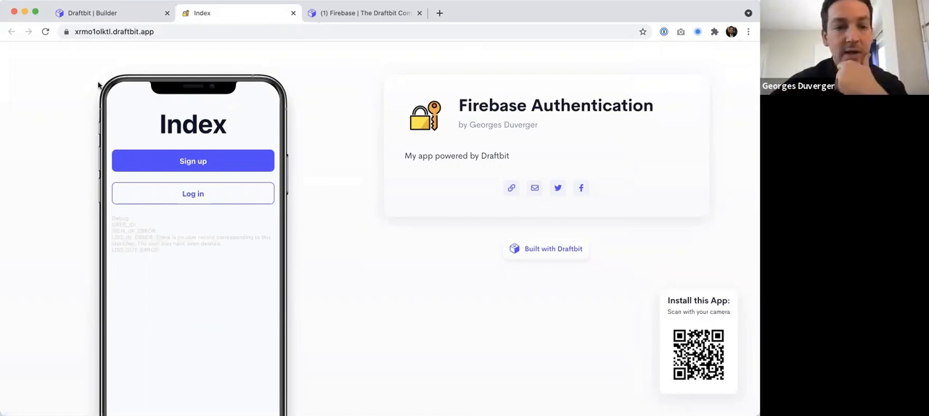
Look through the Index, Sign Up and Log In screens of the published app.
scroll(217, 117, down, 2)
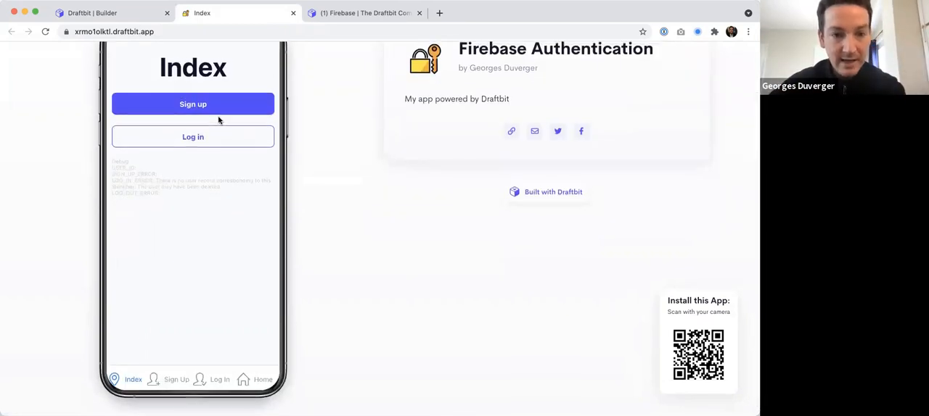
scroll(218, 119, up, 2)
scroll(217, 119, down, 2)
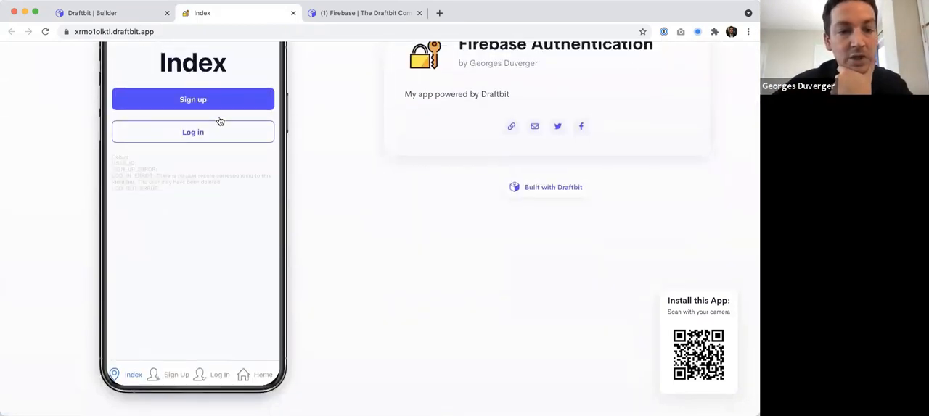
scroll(217, 120, up, 2)
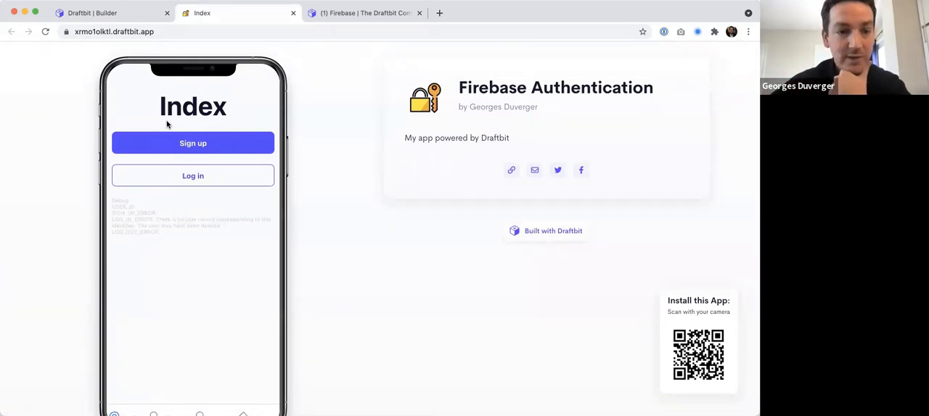
scroll(167, 125, down, 2)
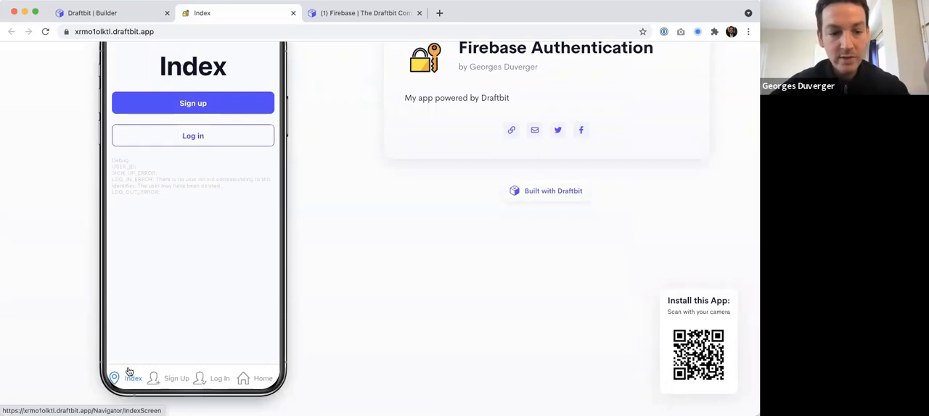
click(176, 379)
scroll(210, 385, up, 1)
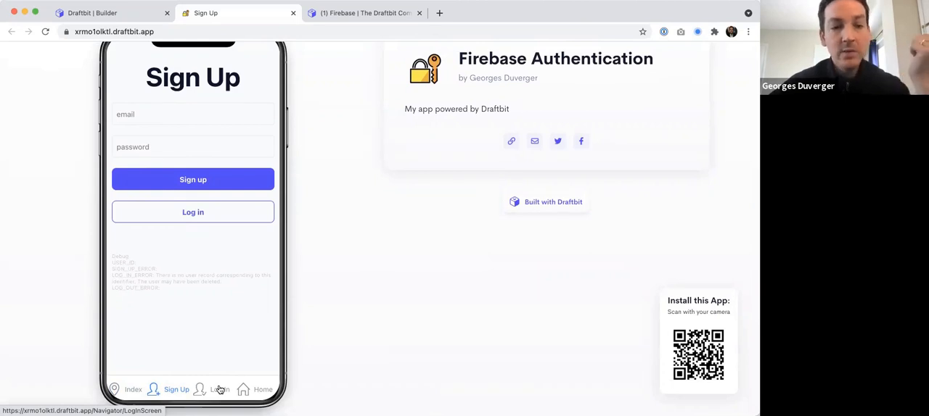
click(219, 391)
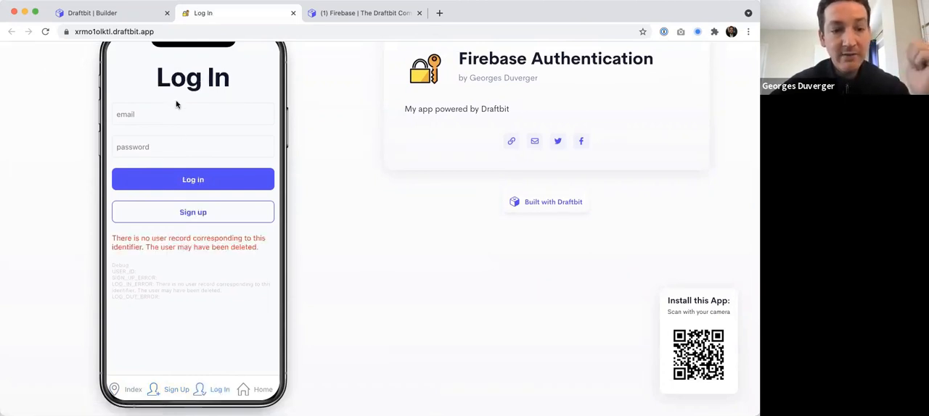
Reload the published app from its base address and check its Sign Up screen before returning to Index.
click(194, 34)
key(Return)
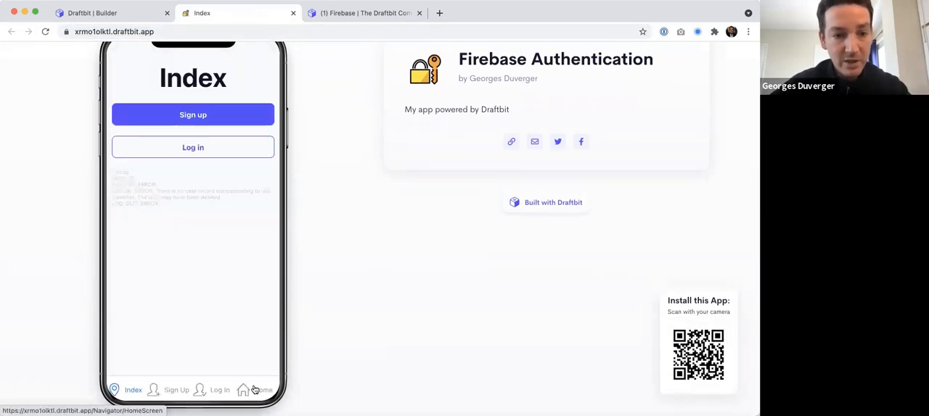
scroll(254, 391, down, 1)
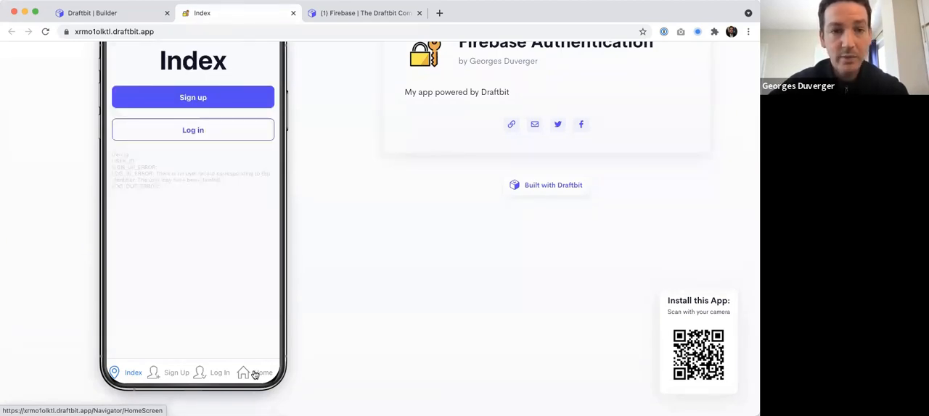
click(174, 373)
click(127, 382)
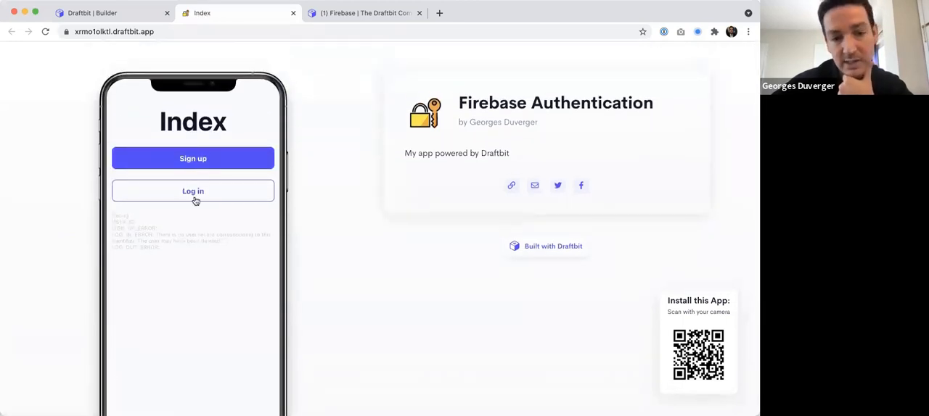
Open the Sign Up screen from Index and enter a test e-mail address in the form.
click(202, 158)
click(155, 159)
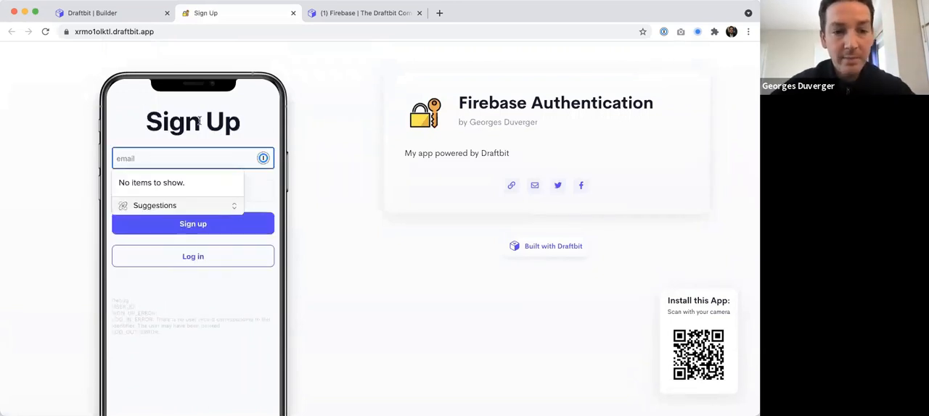
text(test@draftbit.coim)
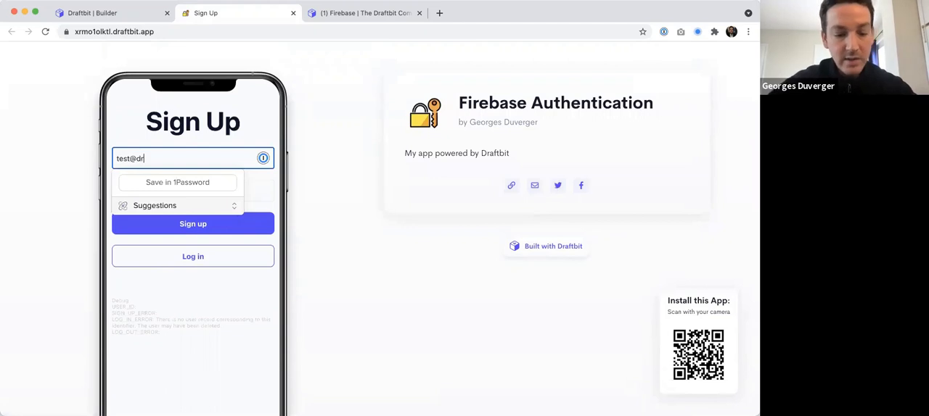
key(BackSpace)
key(BackSpace)
text(m)
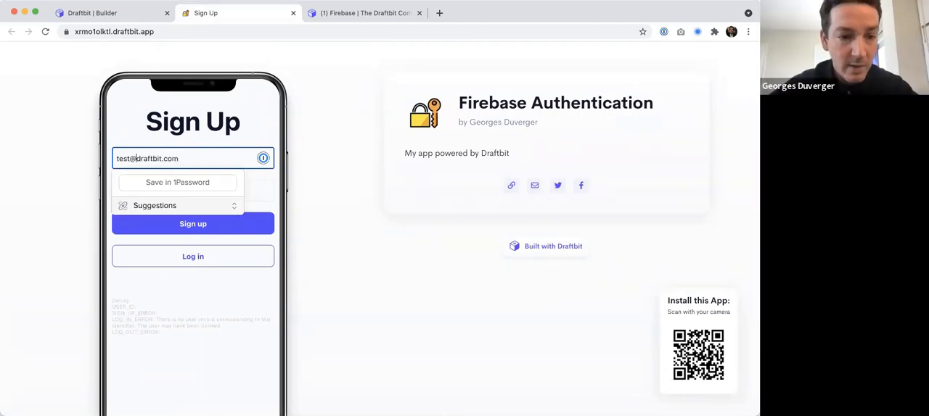
click(105, 145)
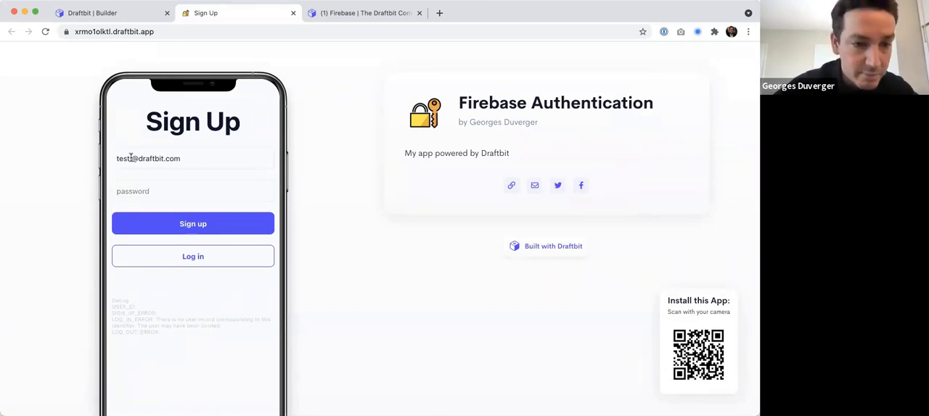
Add a space before the @ in the e-mail and try to sign up without a password.
click(130, 158)
click(94, 176)
click(134, 191)
click(261, 227)
drag(136, 282, 141, 296)
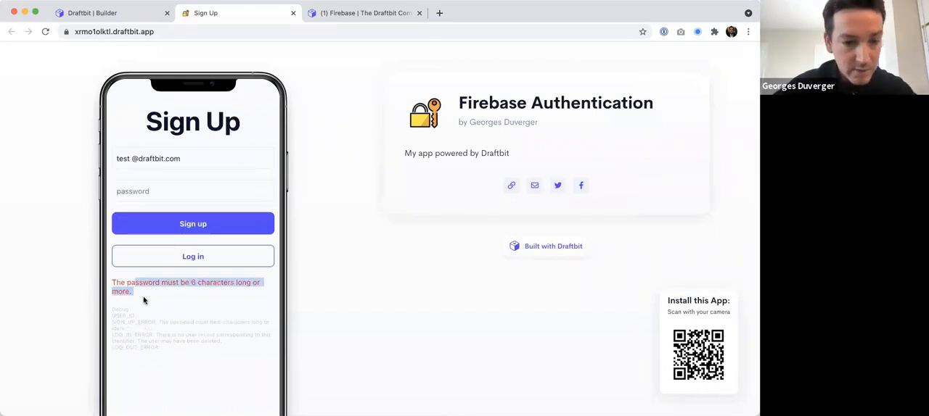
Enter a short password in the sign-up form and switch to the Log In screen.
click(151, 191)
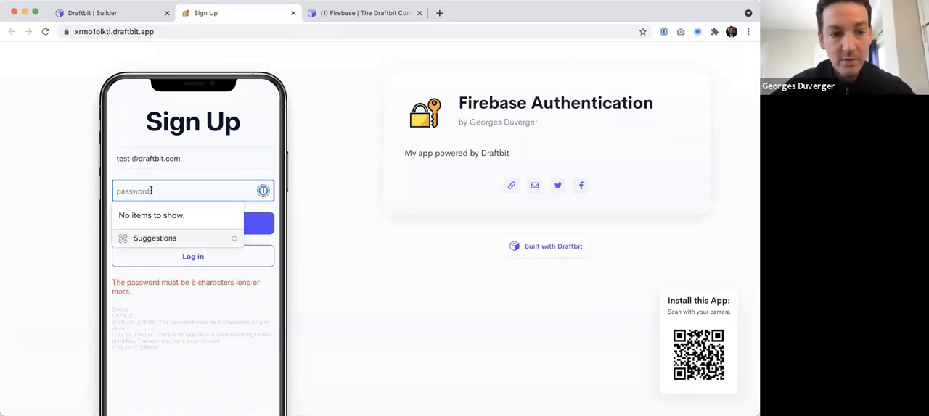
text(1234)
click(182, 262)
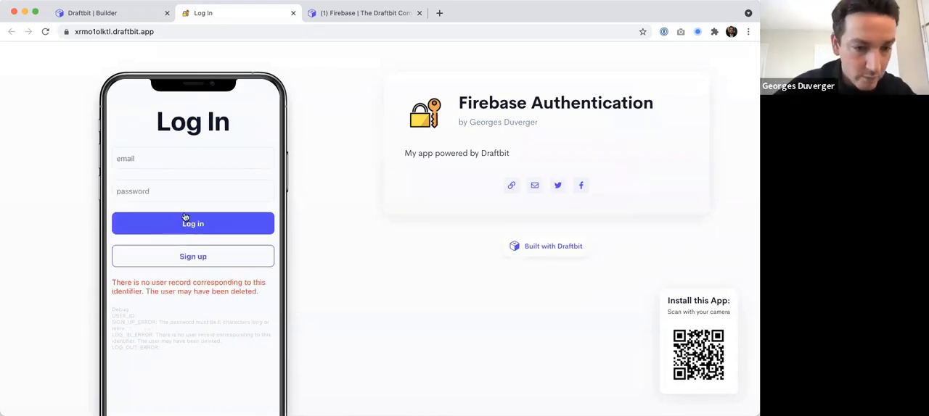
Return to the Sign Up screen and enter the test e-mail with a space before the @ sign.
scroll(184, 220, down, 1)
click(166, 399)
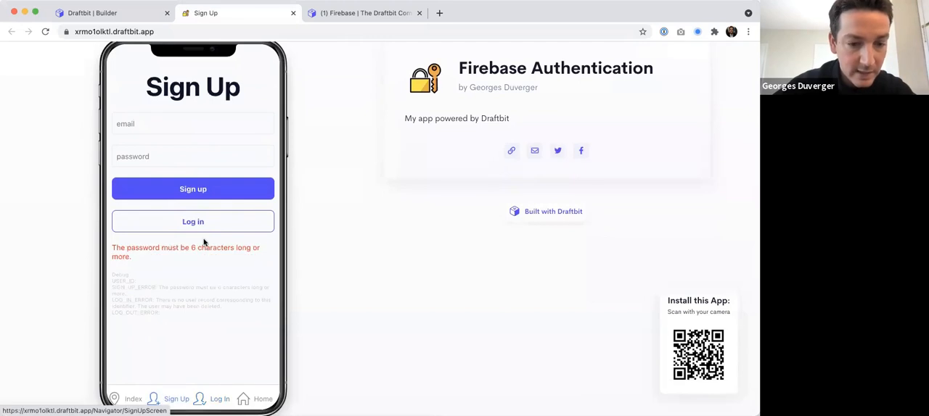
scroll(187, 241, up, 1)
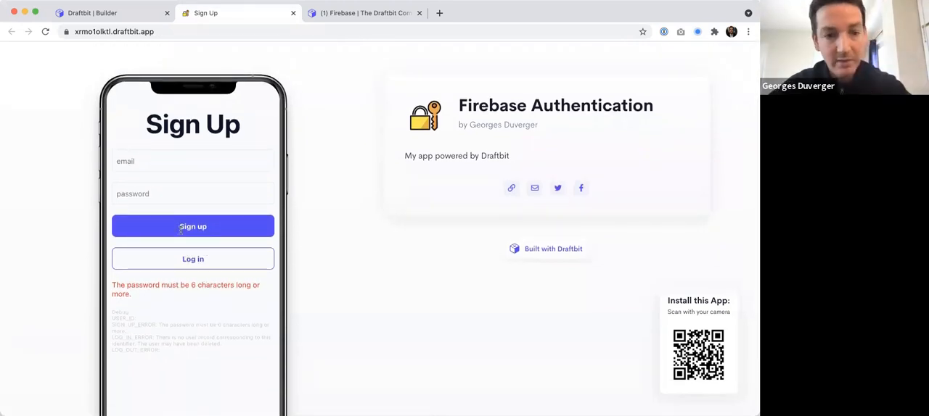
click(149, 160)
text(test)
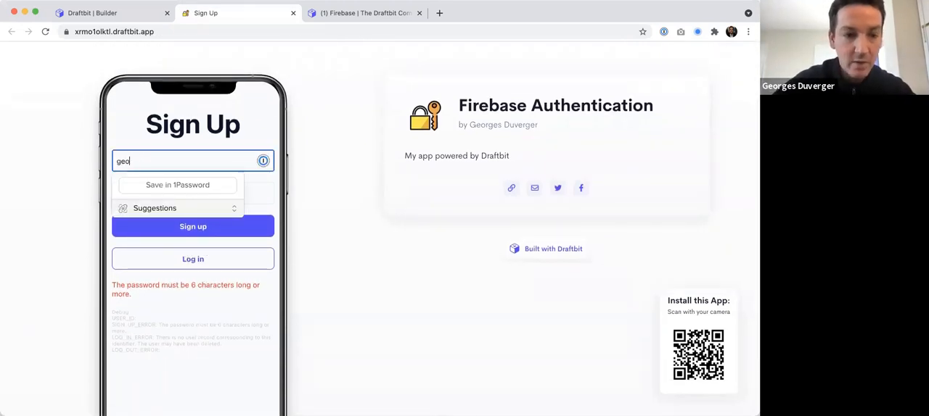
text( @draftbit.com)
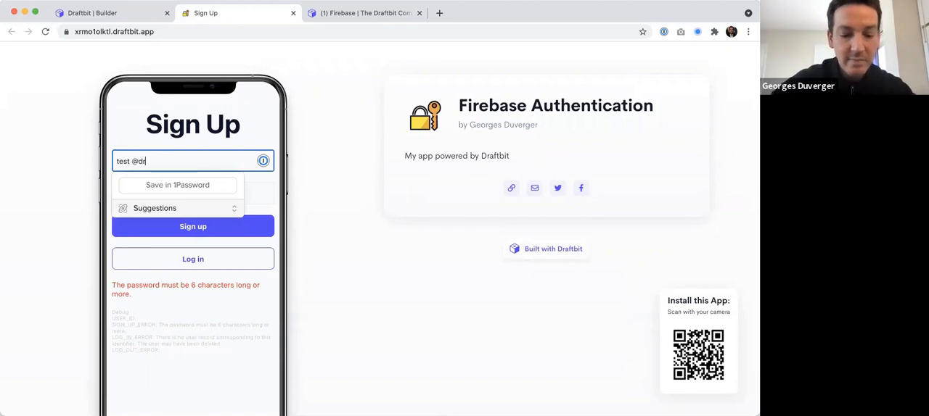
Enter a too-short password and try to sign up with the malformed e-mail address.
key(Tab)
text(test)
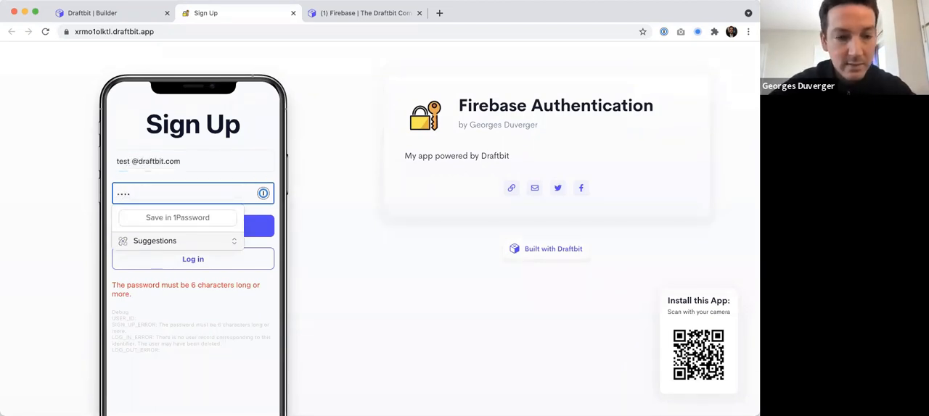
click(61, 218)
click(178, 230)
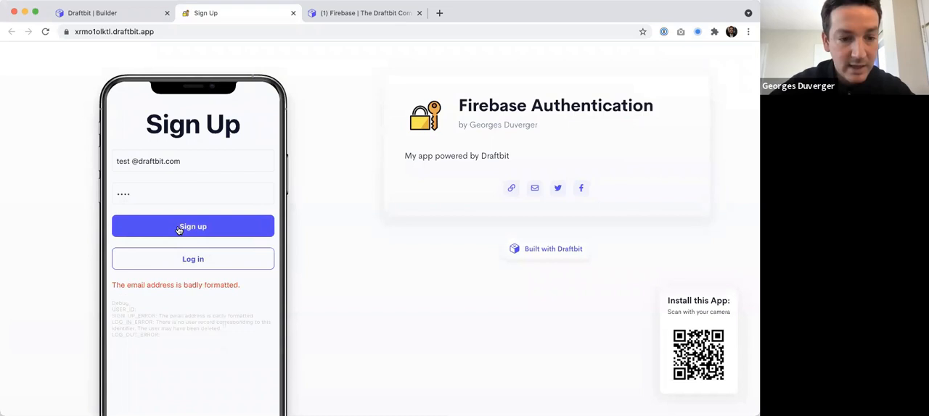
drag(129, 285, 244, 290)
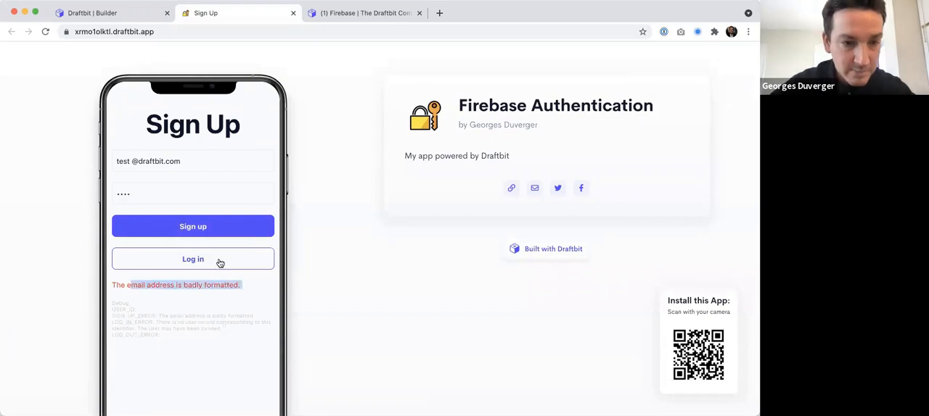
Remove the space from the e-mail address and submit the sign-up form again.
click(130, 161)
click(81, 203)
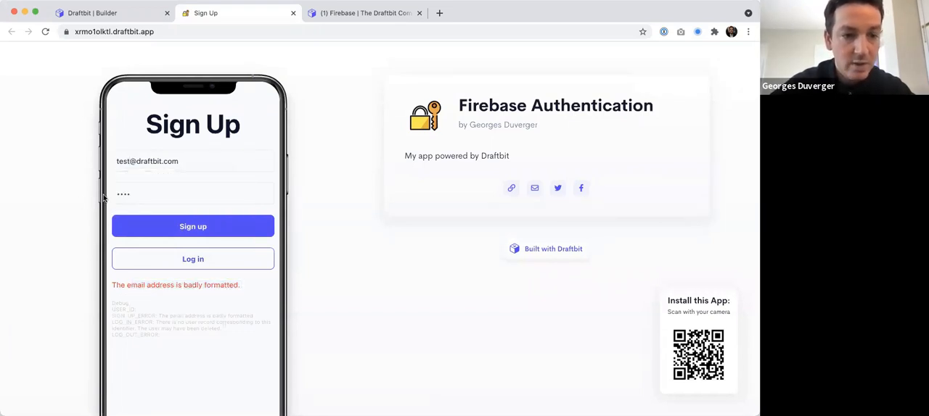
click(174, 226)
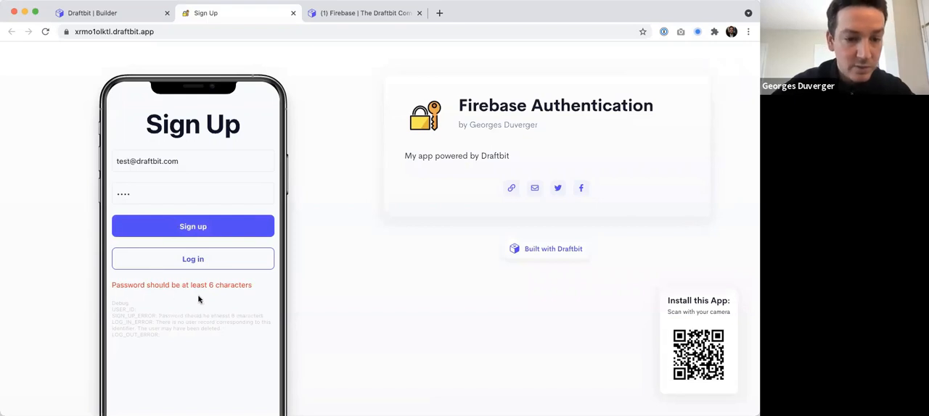
Replace the password with one longer than six characters and sign up.
click(142, 197)
key(super+a)
text(password12)
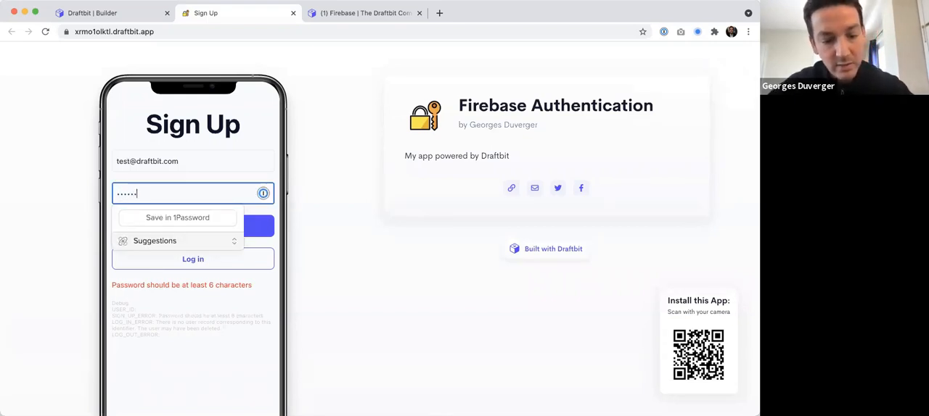
click(29, 232)
click(195, 224)
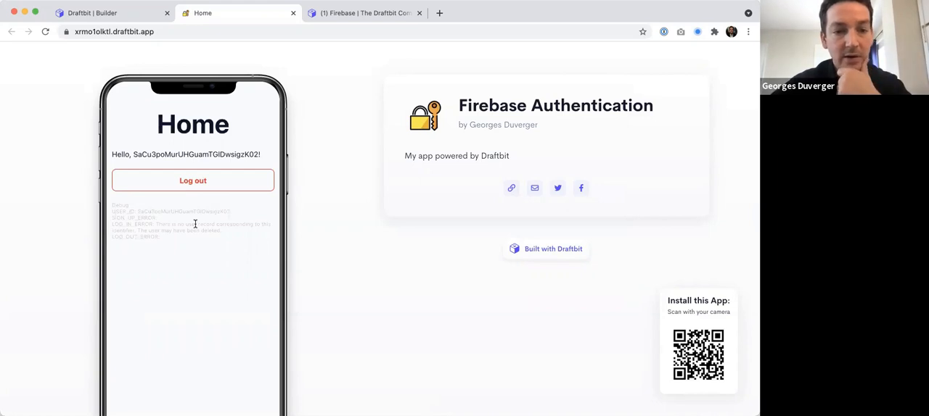
Examine the Home screen of the signed-in account, including its tab bar, and highlight the user ID in the greeting.
scroll(241, 325, down, 2)
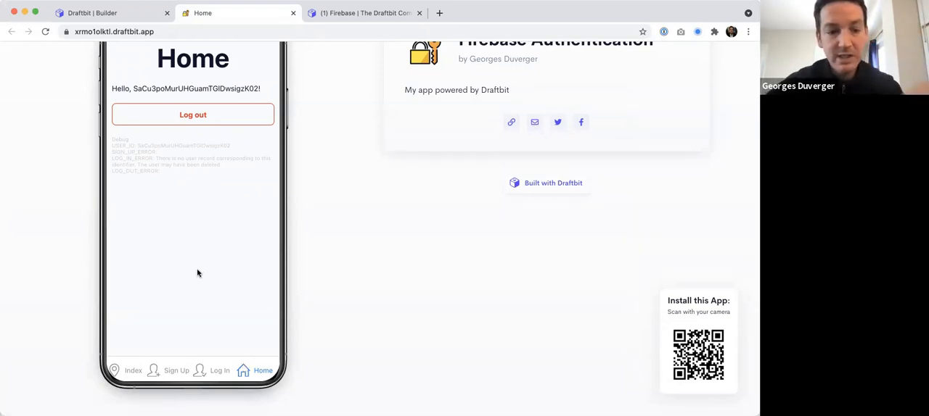
scroll(199, 264, up, 3)
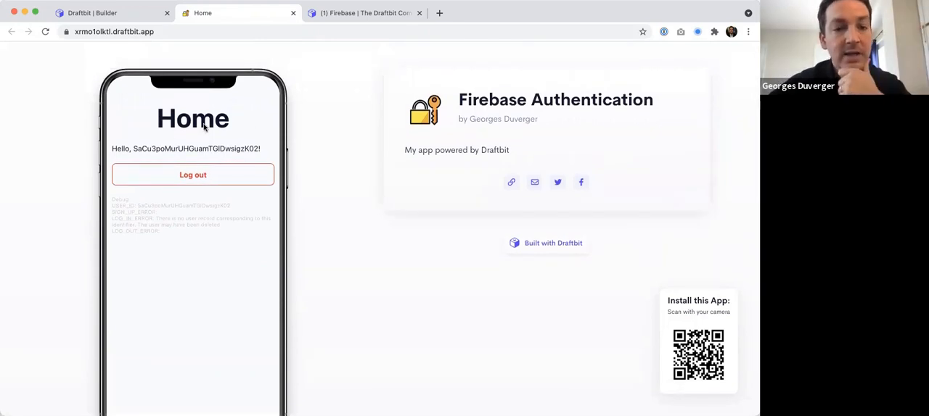
scroll(205, 135, down, 3)
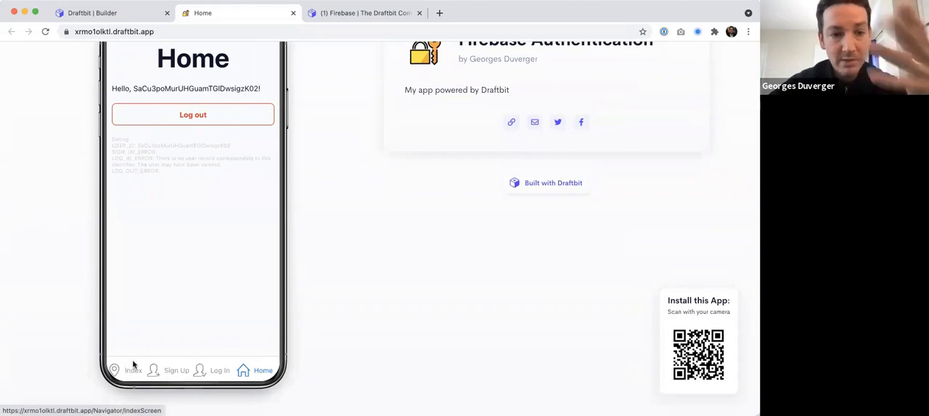
scroll(198, 239, up, 1)
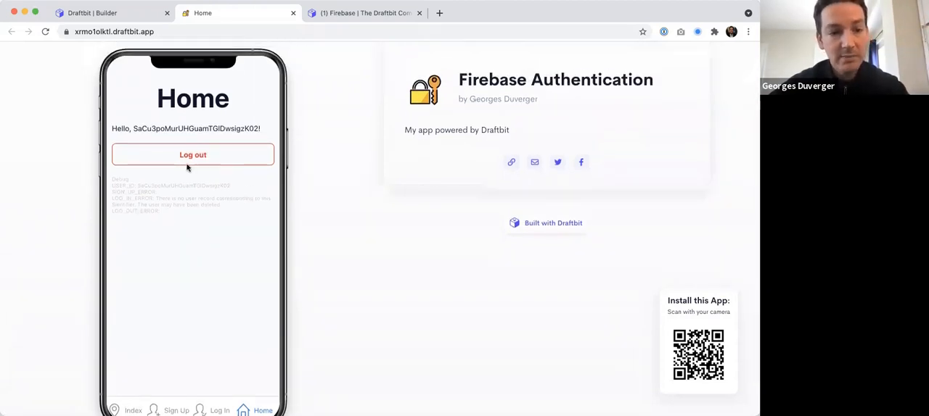
drag(132, 128, 263, 129)
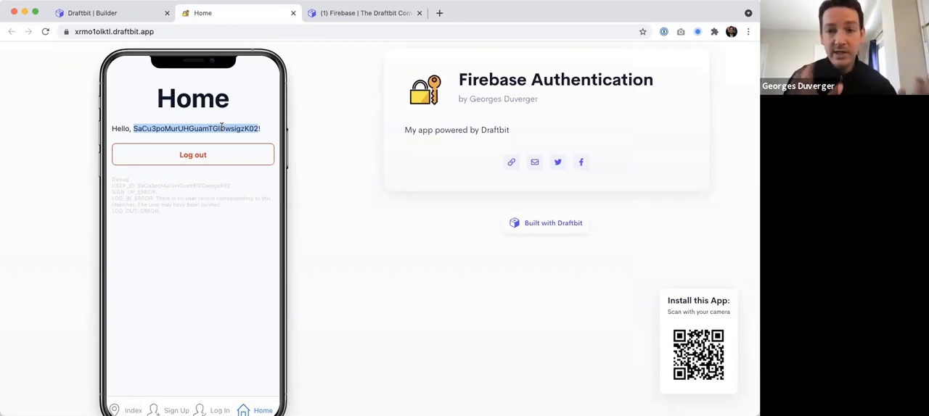
Look at the Authentication channel of the Draftbit Community and return to the published app's Home screen.
click(330, 12)
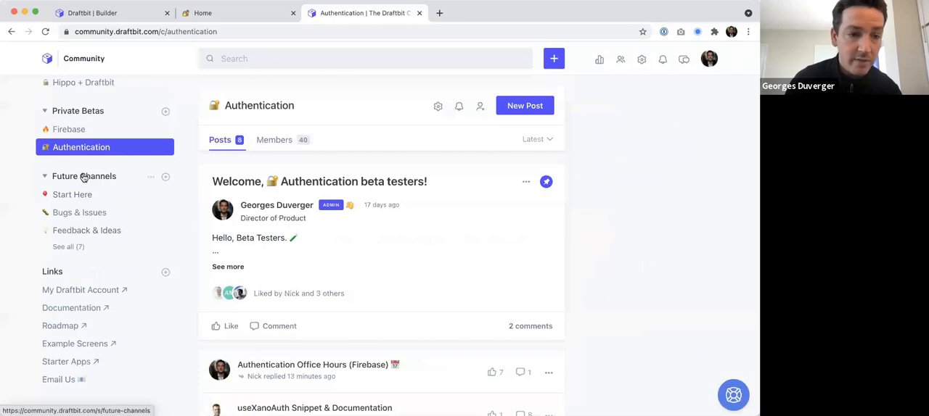
click(230, 14)
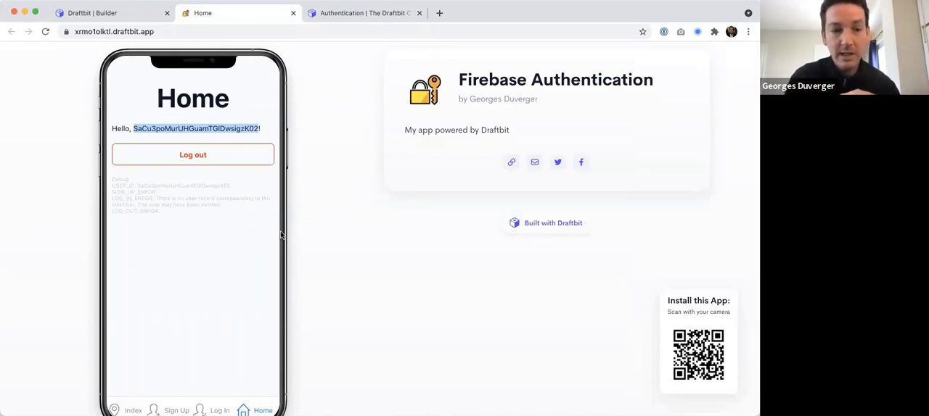
click(179, 168)
scroll(179, 168, down, 1)
scroll(178, 167, up, 2)
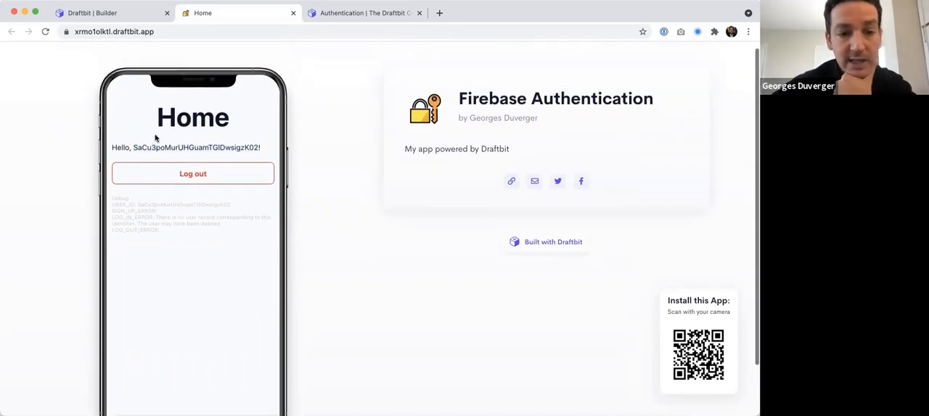
Log out of the account and log back in with the registered e-mail address and account password.
click(194, 176)
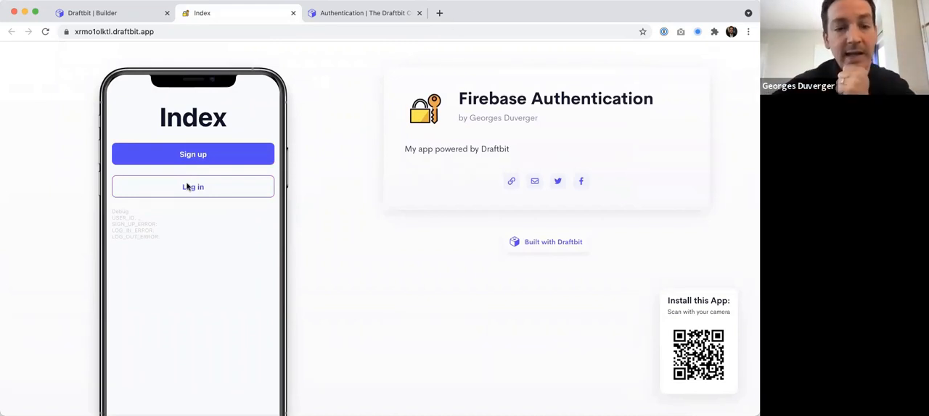
click(187, 191)
click(161, 153)
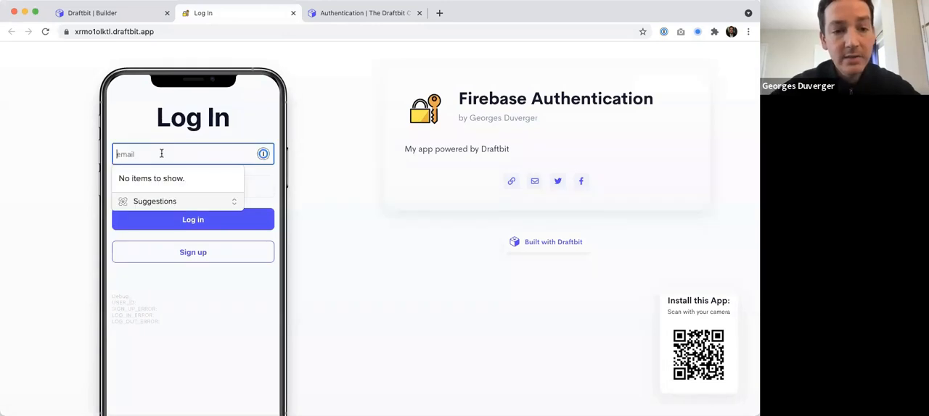
text(test@draftbit.com)
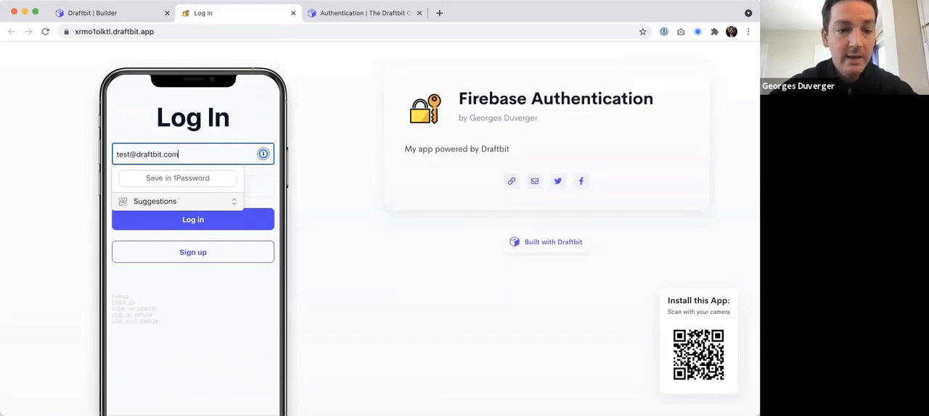
key(Tab)
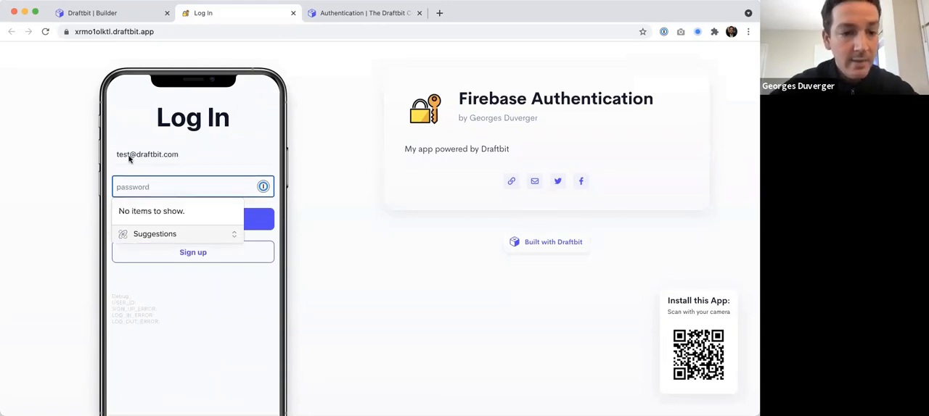
text(pa)
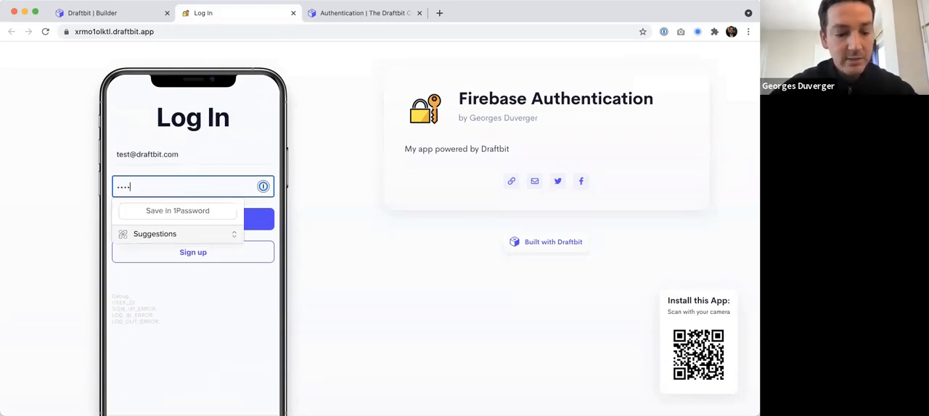
click(329, 214)
click(190, 222)
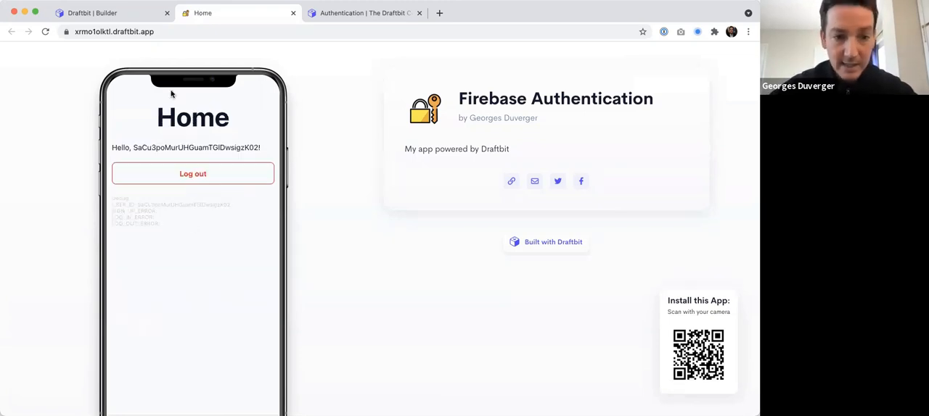
Reload the published app to test whether the login persists, and check the project's Index screen in the Draftbit builder.
click(161, 30)
key(Return)
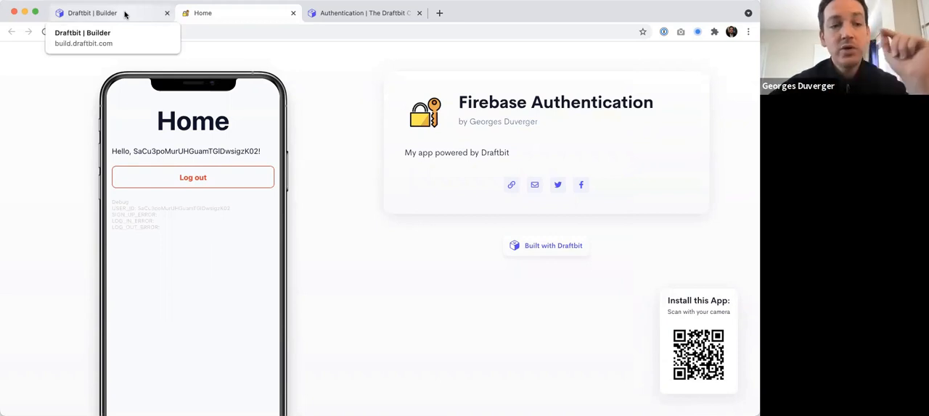
click(124, 14)
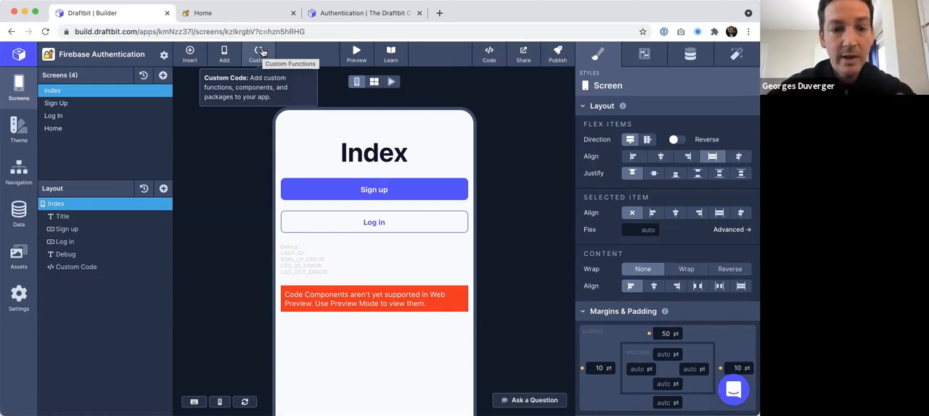
click(222, 13)
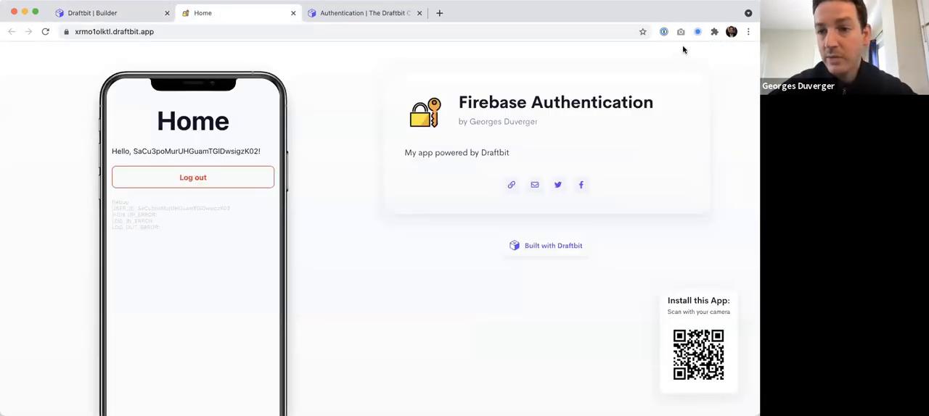
Show the browser's bookmarks and open the Draftbit dashboard from its bookmark.
click(748, 32)
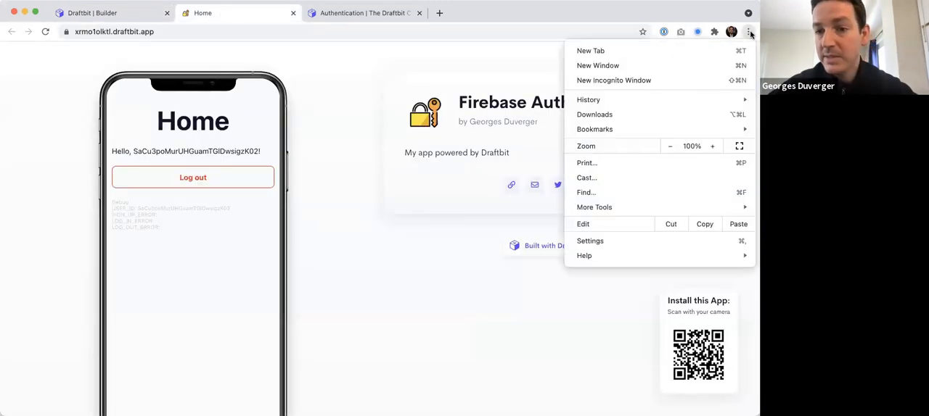
click(648, 20)
click(125, 1)
click(138, 8)
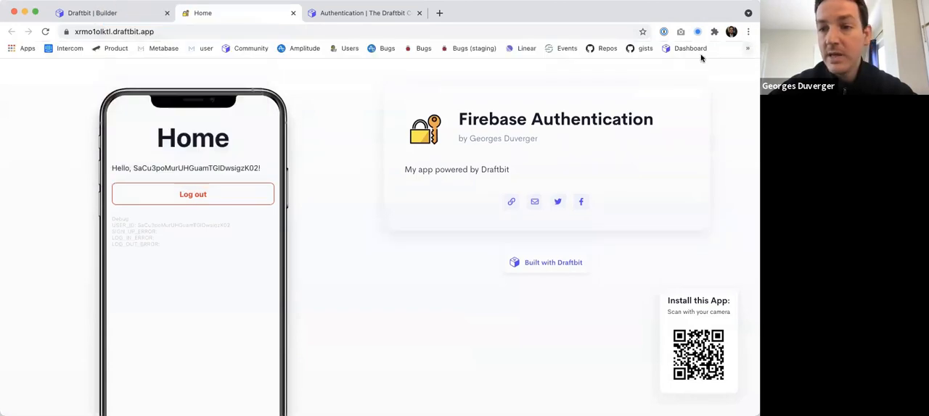
click(685, 48)
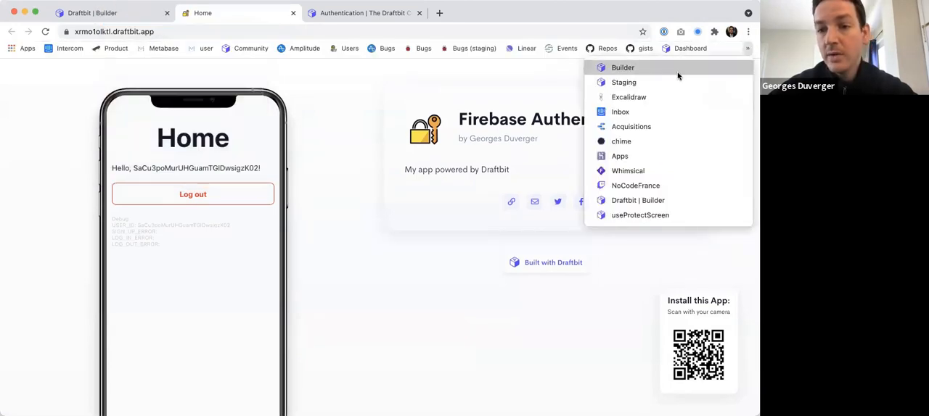
click(699, 48)
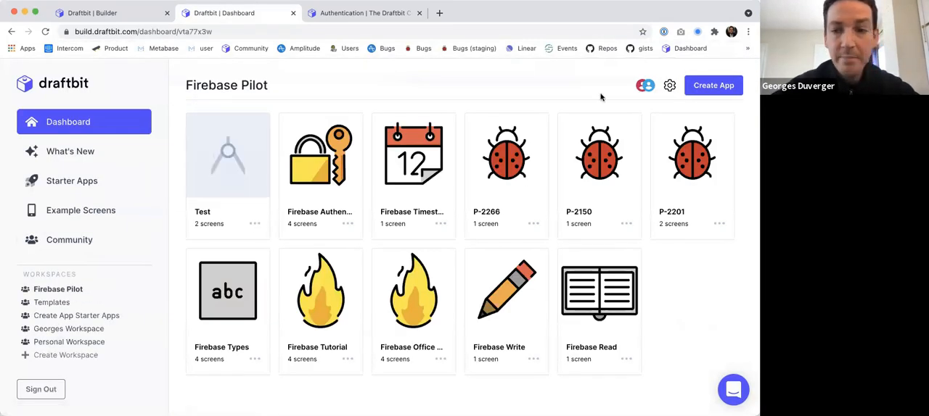
Create a blank app named "Firebase Authentication (office hour)" in the Firebase Pilot workspace and start building it.
click(713, 85)
text(Firebase Authentication (office hour))
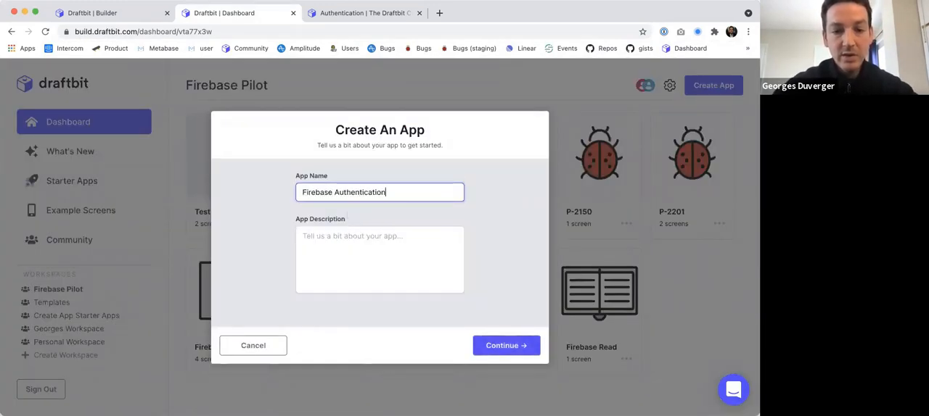
click(495, 347)
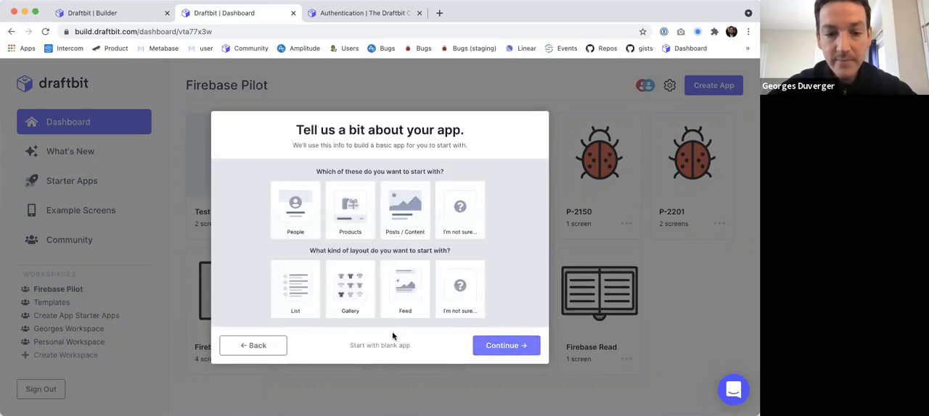
click(389, 348)
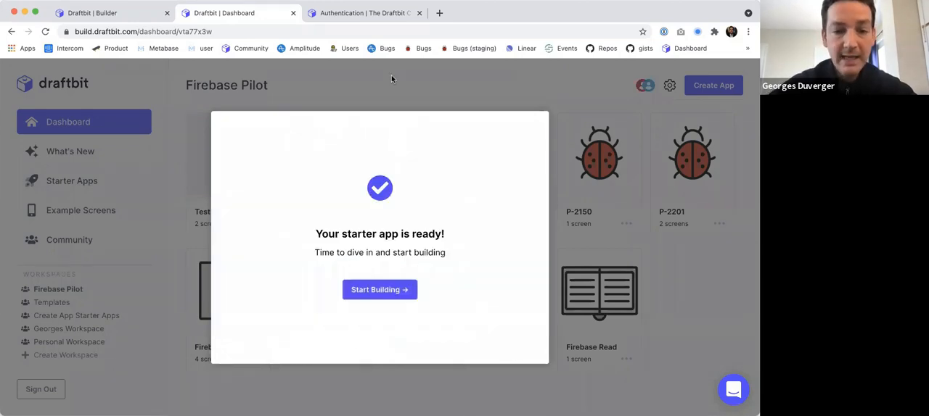
click(377, 292)
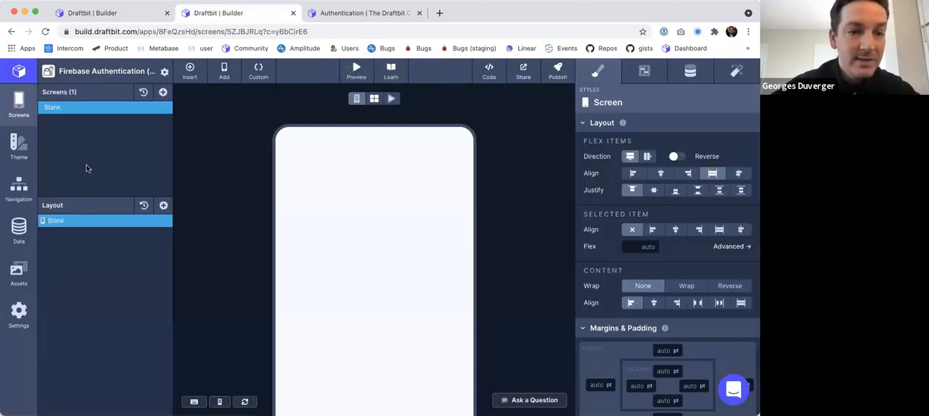
Rename the app's blank starting screen to Index.
double_click(51, 107)
text(Inde)
key(Return)
Add a blank screen to the app and name it Sign Up.
click(162, 92)
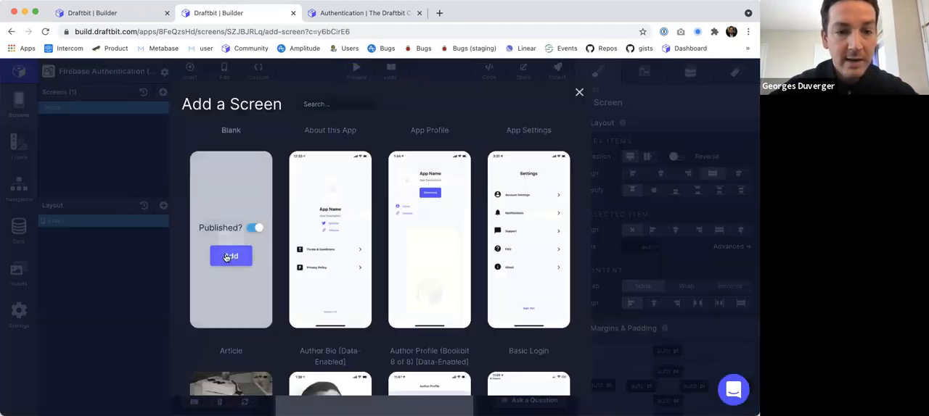
click(228, 250)
double_click(52, 119)
text(Sign )
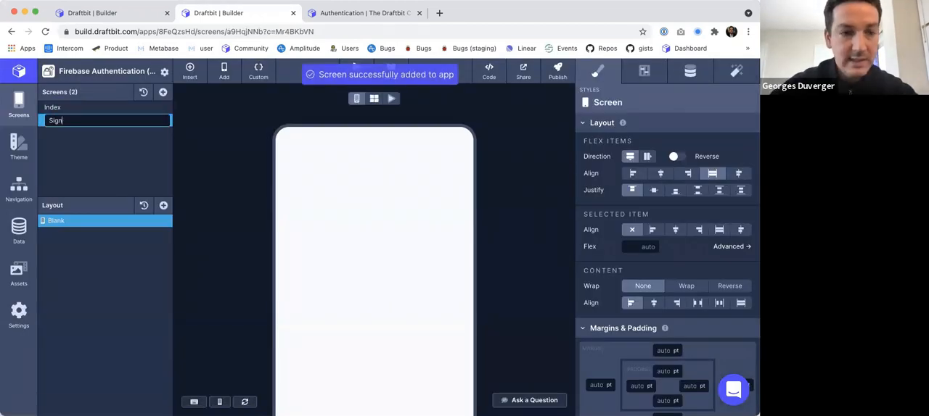
text(Up)
key(Return)
Add another blank screen and name it Log In, with a capital I.
click(162, 92)
click(225, 259)
double_click(52, 133)
text(Log In)
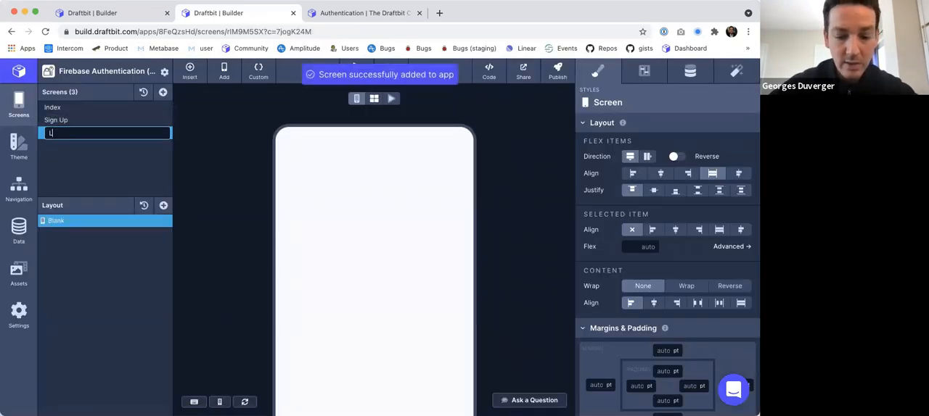
key(Return)
double_click(53, 134)
key(BackSpace)
key(BackSpace)
text(In)
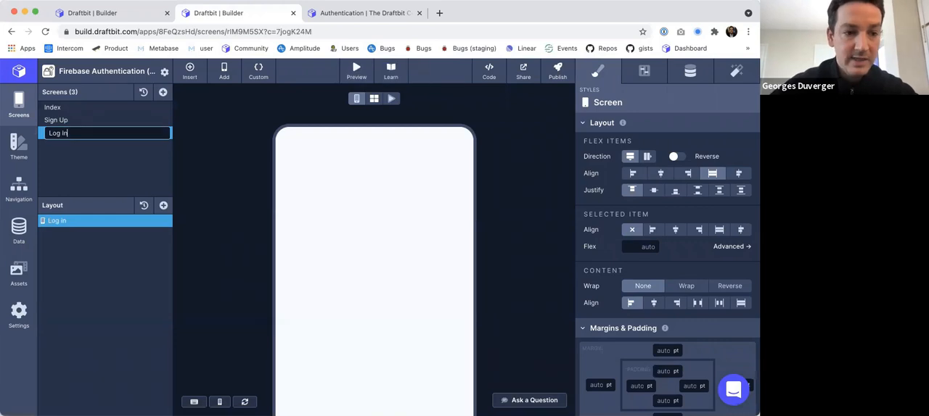
key(Return)
Add a fourth blank screen to the app and name it Home.
click(163, 94)
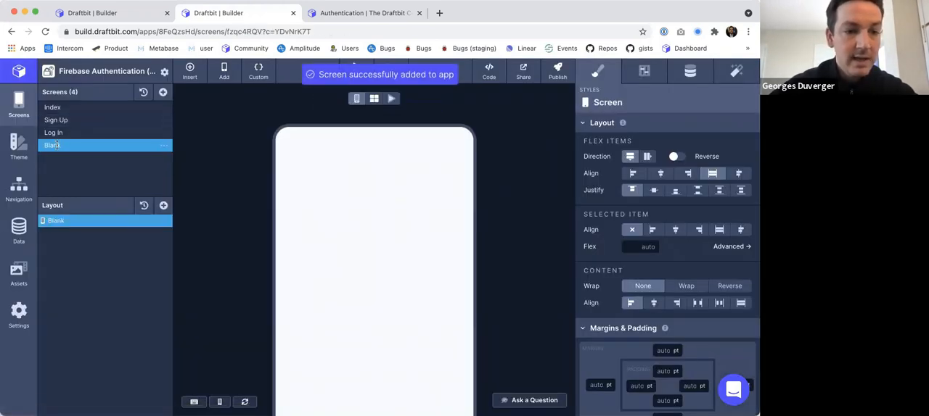
double_click(54, 146)
text(Home)
key(Return)
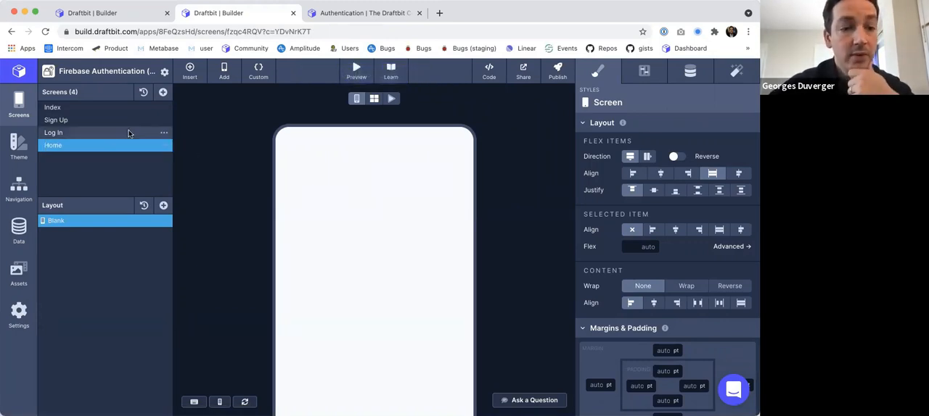
Add a Text component to the Index screen and set its content to "Index".
click(79, 107)
click(163, 205)
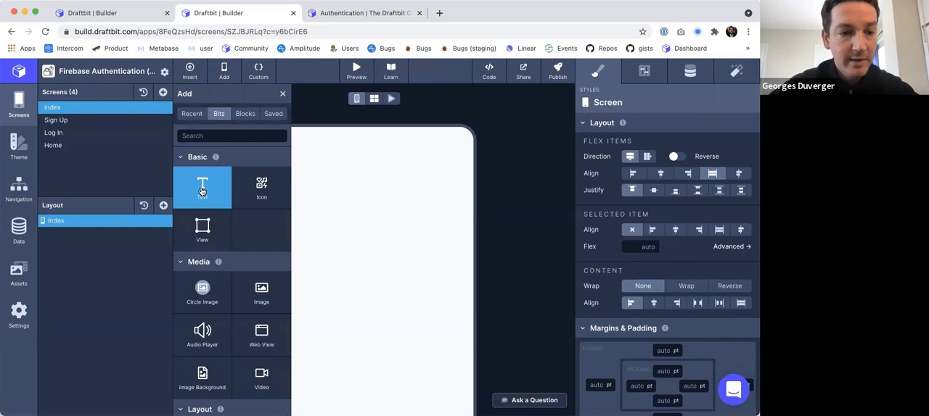
click(202, 187)
click(283, 97)
double_click(317, 135)
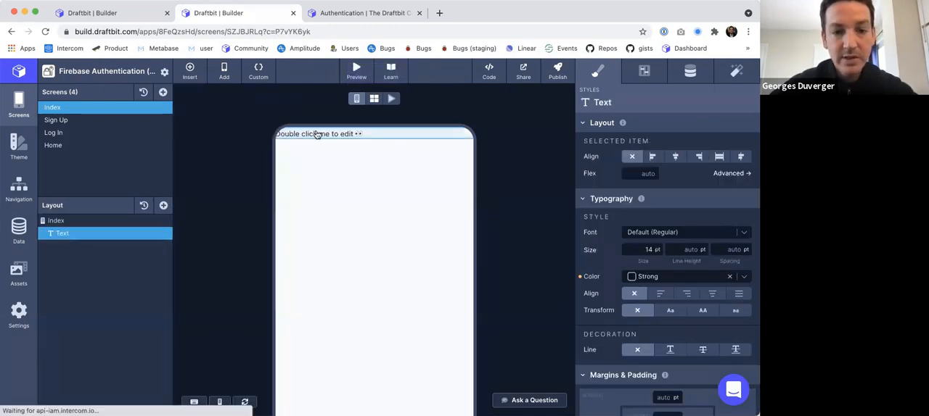
text(Index)
key(Tab)
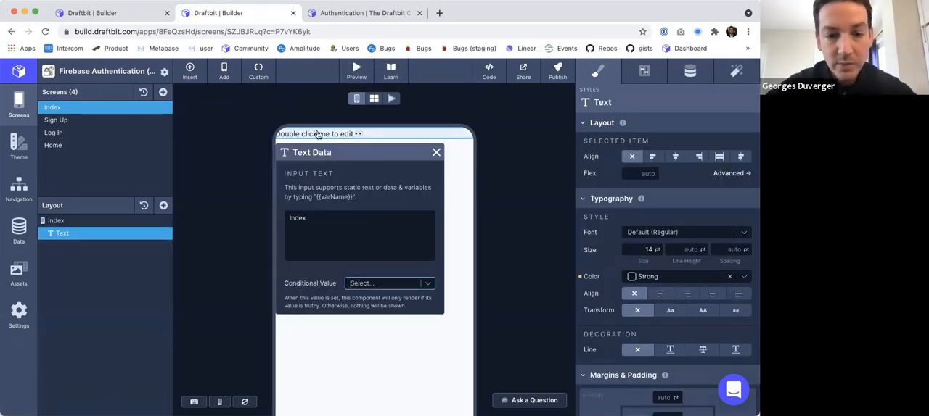
click(502, 184)
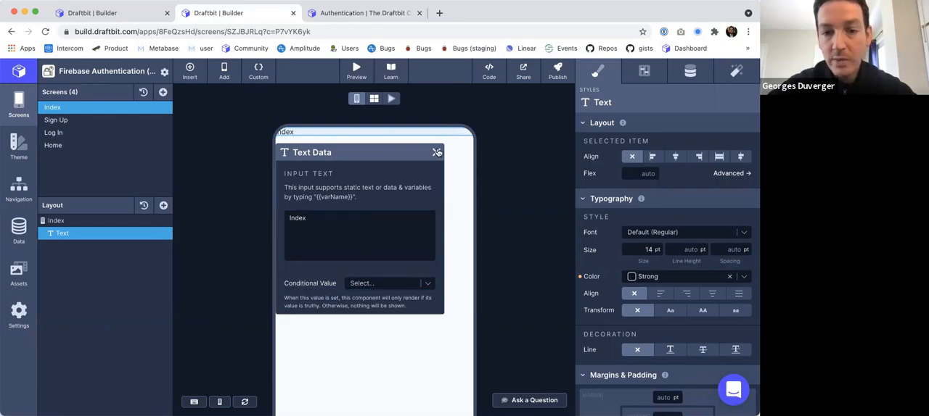
click(436, 152)
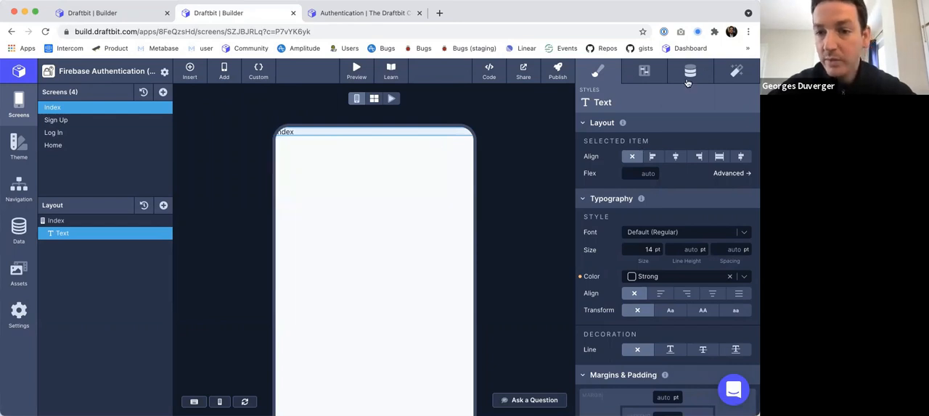
Set the Index screen's left and right margins to 10 pt and its top margin to 50 pt.
click(170, 221)
scroll(647, 285, down, 4)
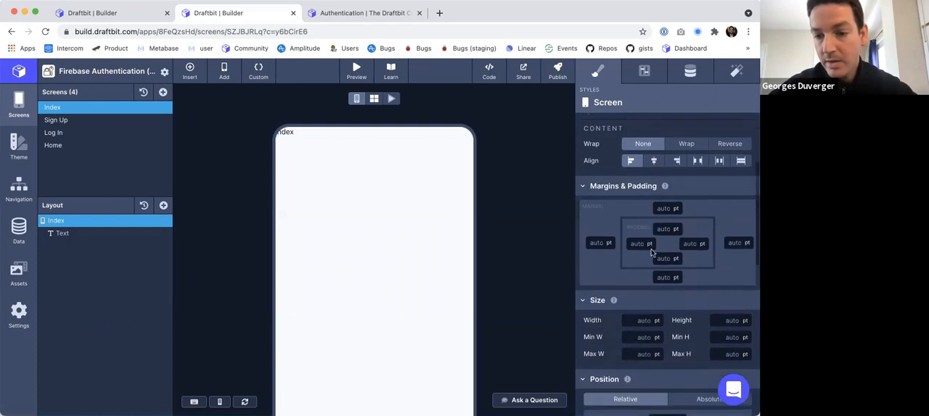
text(10)
click(595, 240)
text(10)
click(734, 241)
text(10)
double_click(662, 207)
text(50)
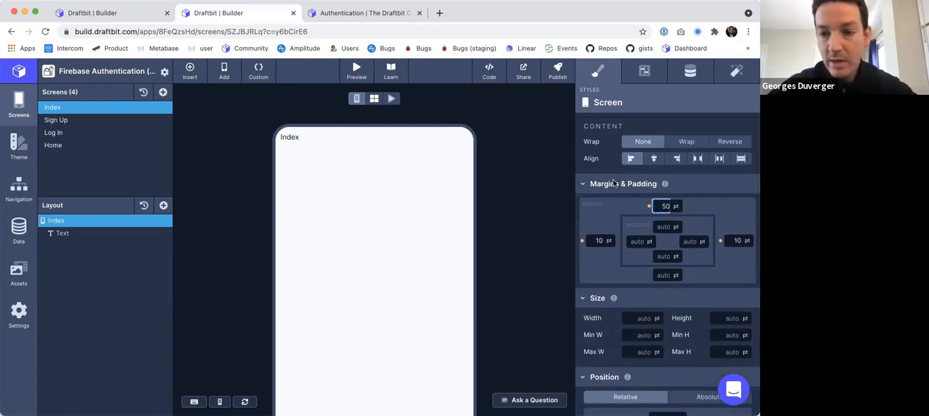
scroll(614, 184, up, 1)
scroll(613, 184, up, 1)
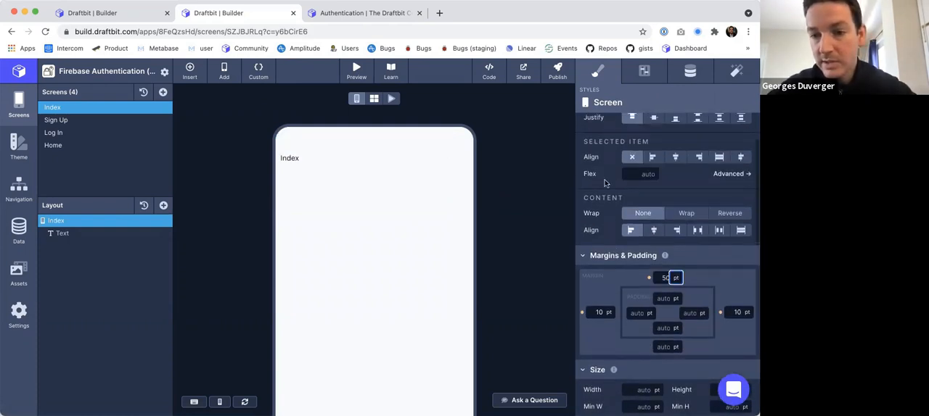
scroll(604, 184, up, 2)
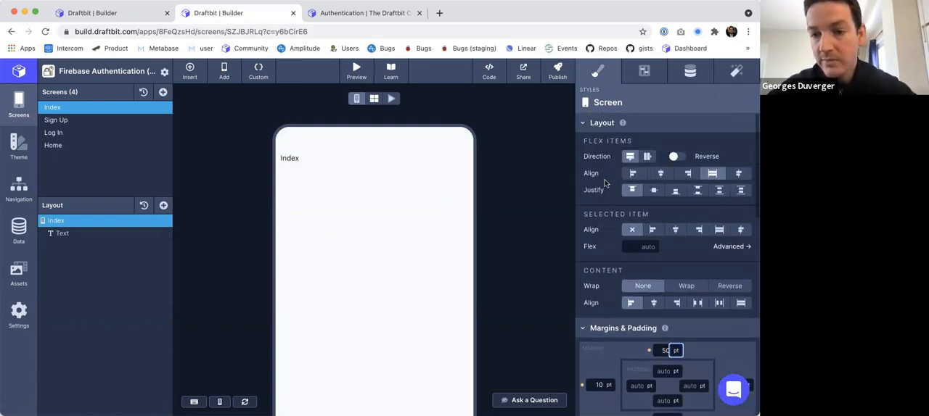
Style the Index heading text with size 50 pt, the Default (Bold) font and centred alignment.
click(84, 234)
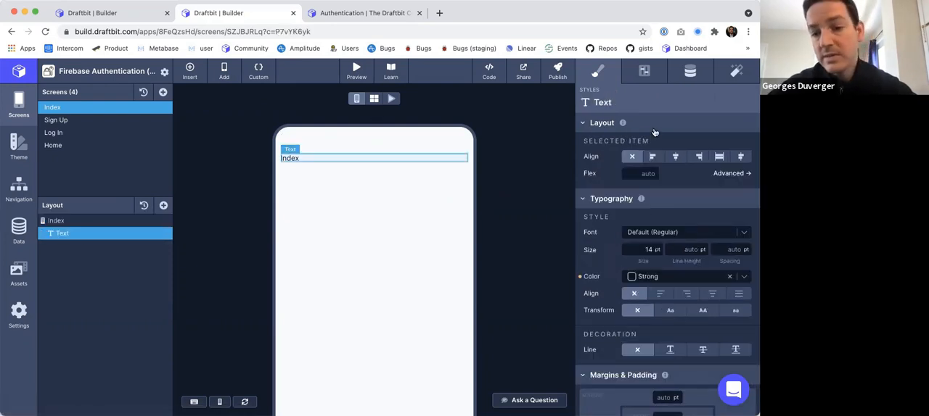
click(648, 249)
text(50)
key(Tab)
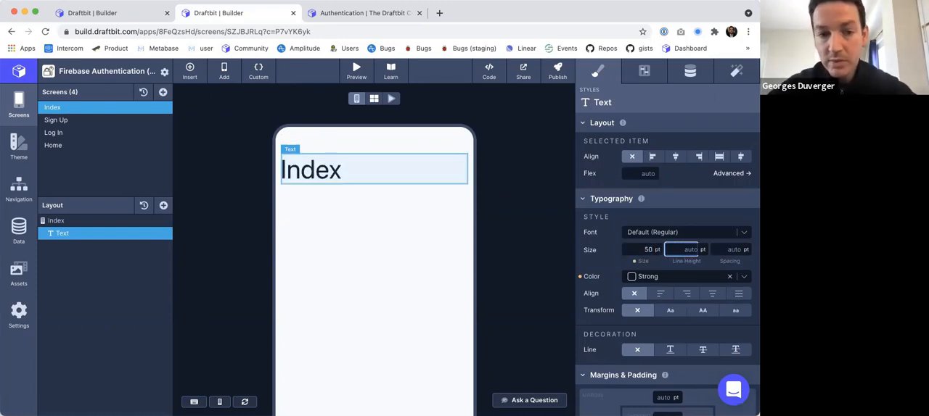
scroll(667, 278, down, 1)
click(672, 196)
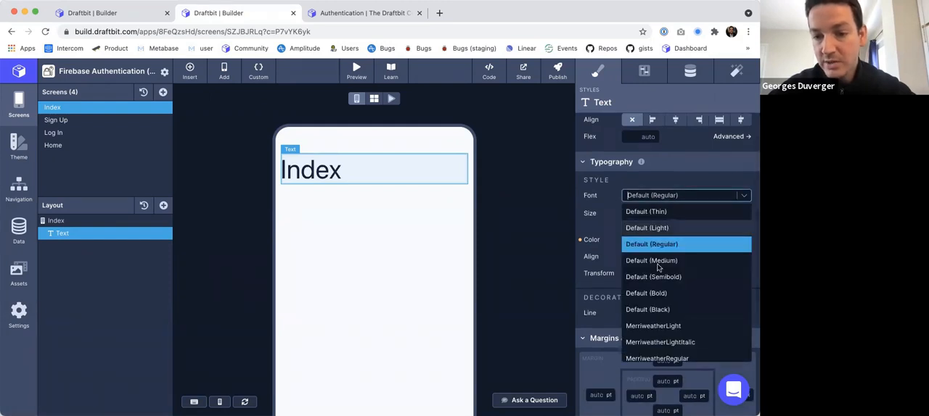
click(653, 293)
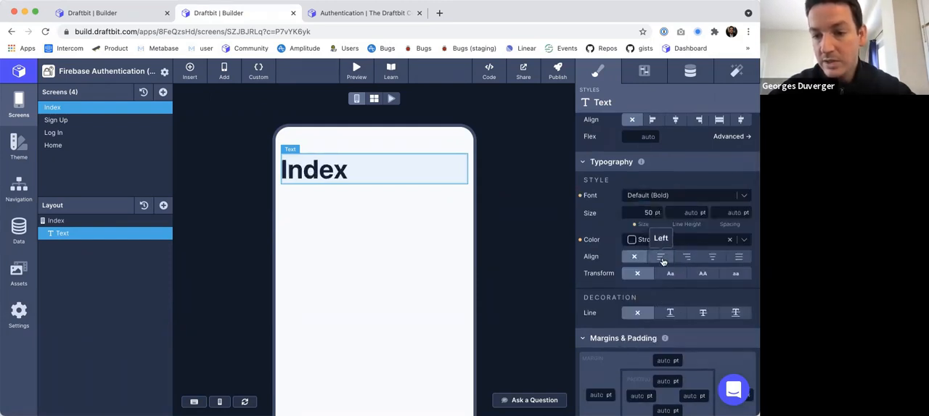
click(710, 257)
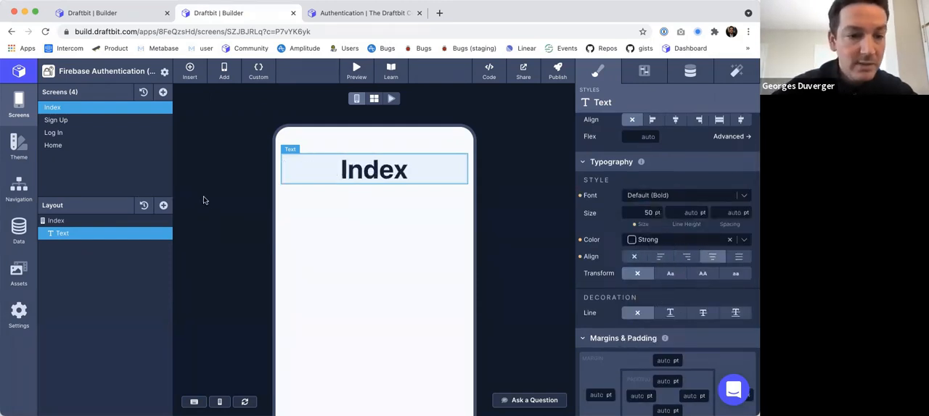
Add a Text component to the empty Sign Up screen.
click(90, 222)
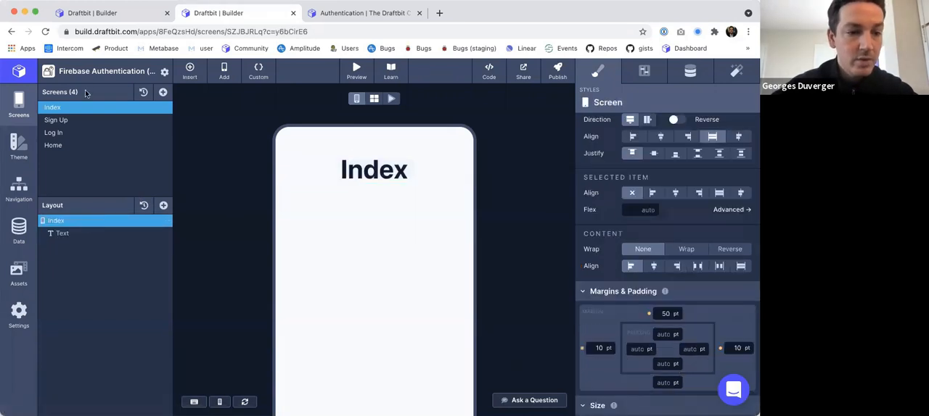
click(82, 120)
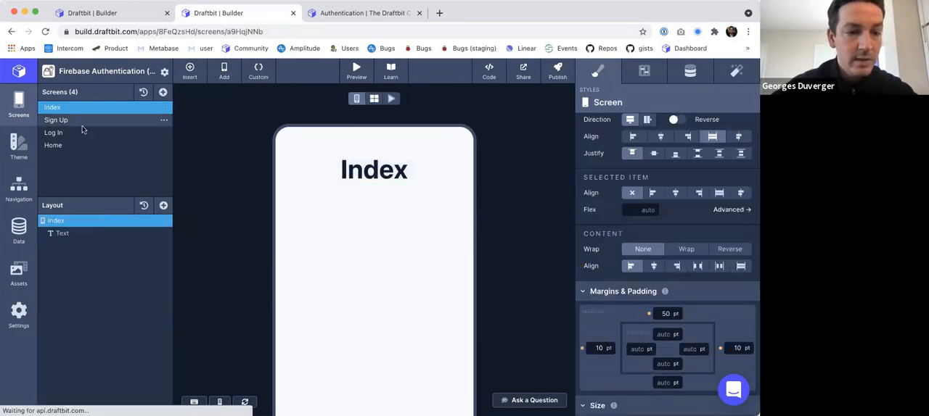
click(164, 205)
click(200, 187)
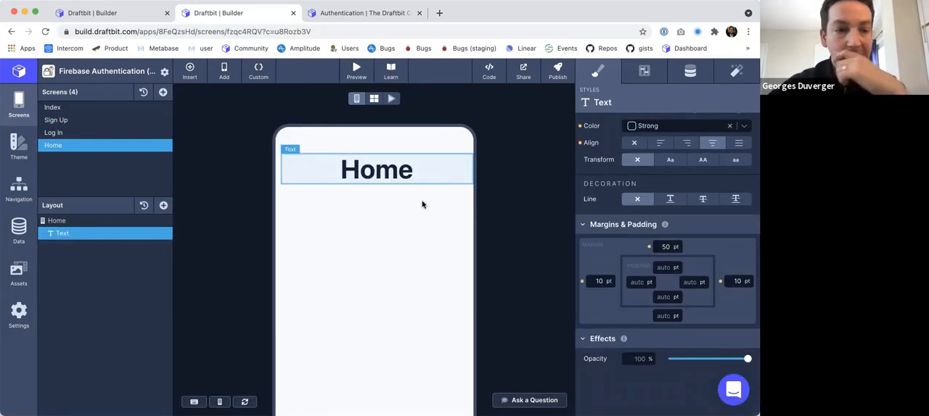
Review the headings on the Index, Sign Up, Log In and Home screens one after another.
click(91, 109)
click(89, 122)
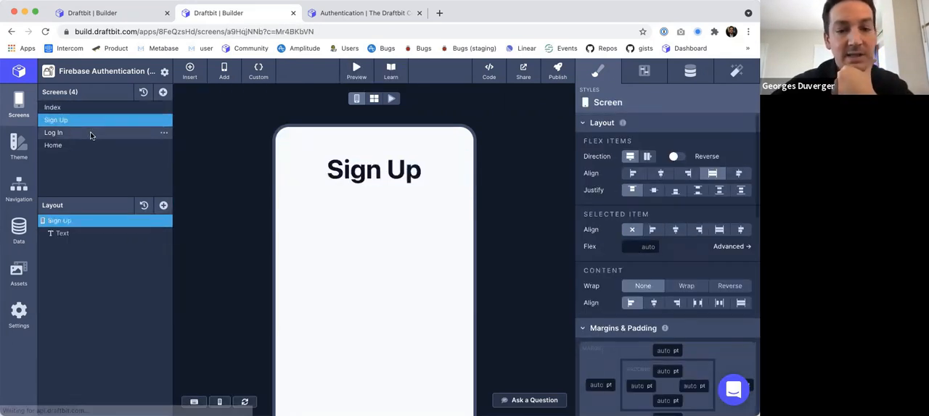
click(90, 133)
click(91, 145)
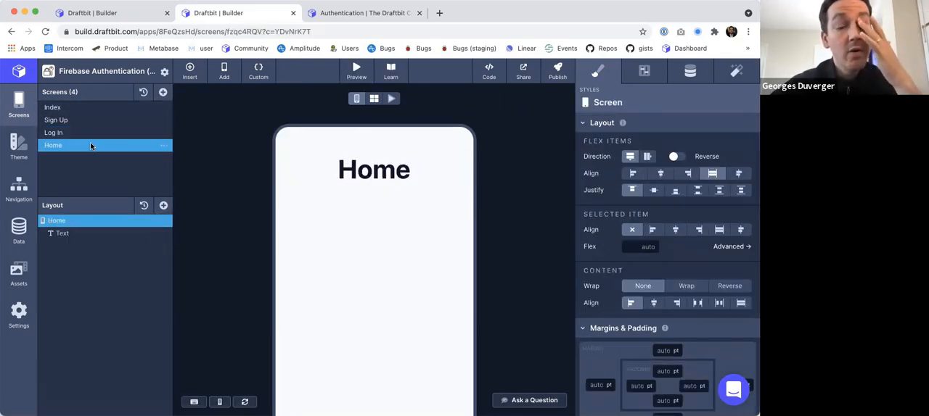
Add a Button Solid and a Button Outline below the Index screen's heading, deleting the duplicate solid button.
click(81, 106)
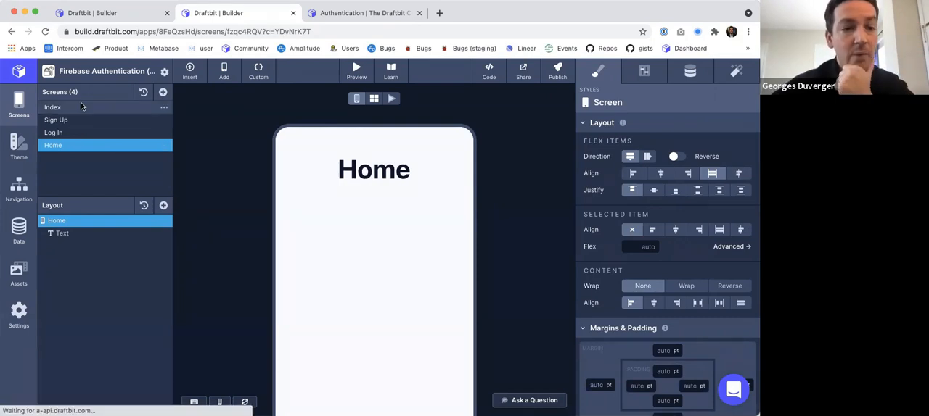
click(166, 206)
text(but)
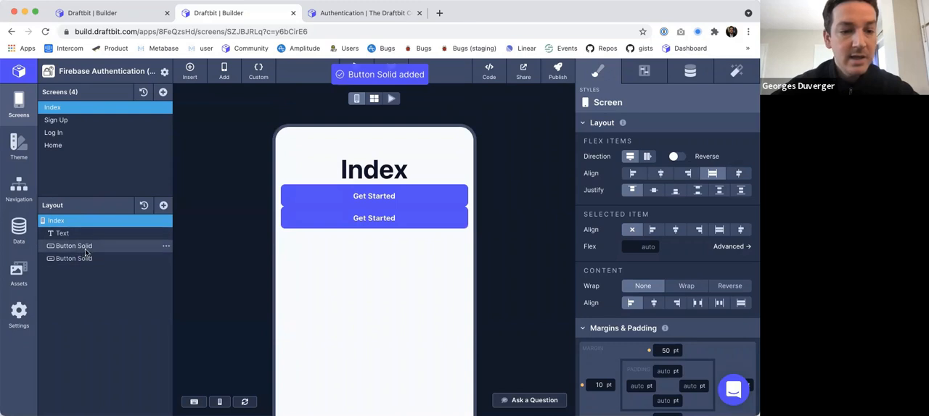
click(166, 258)
click(182, 301)
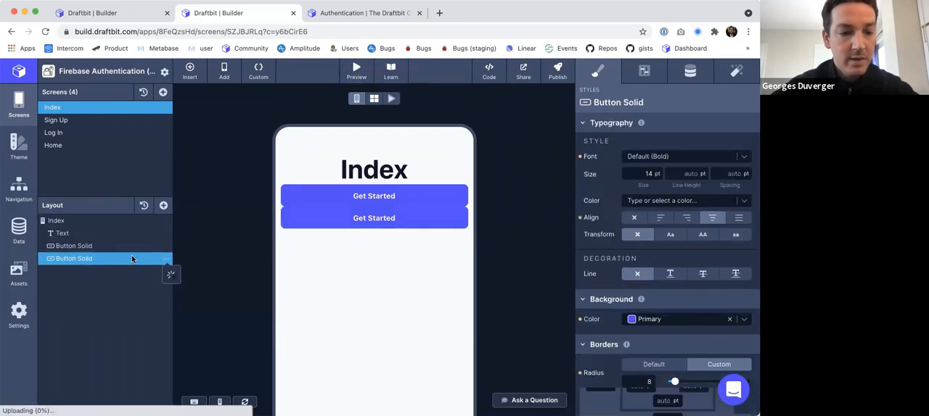
click(163, 206)
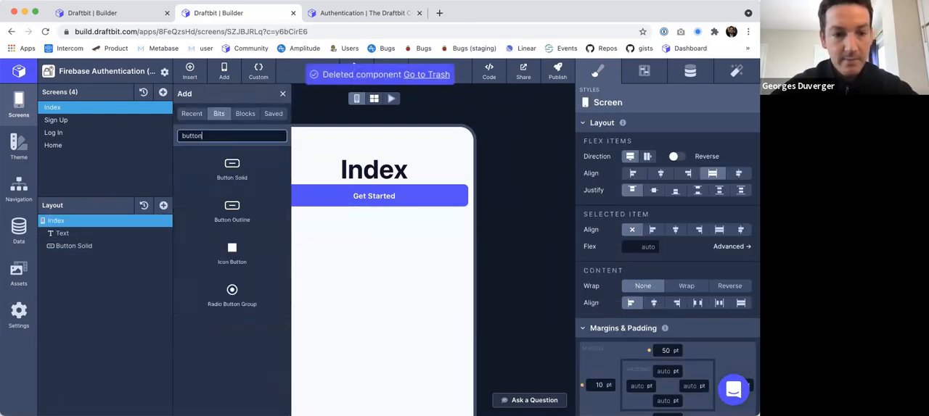
click(232, 210)
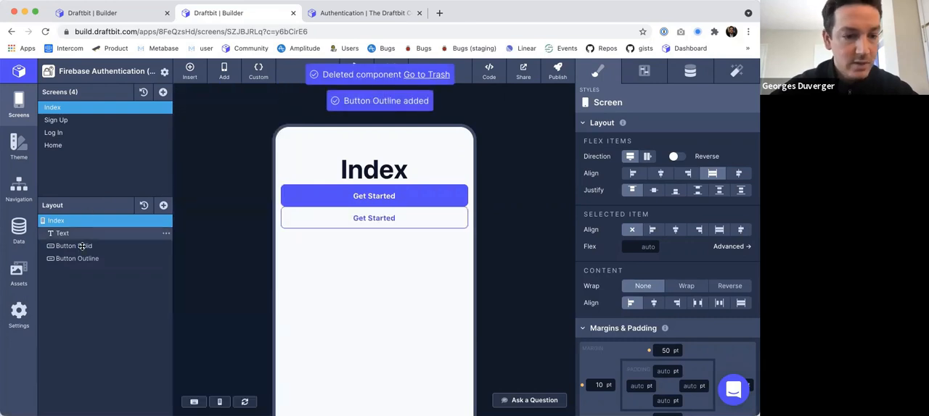
Set the solid button's label text on the Index screen to "Sign Up".
click(73, 246)
click(691, 67)
double_click(631, 179)
key(super+a)
text(Sign)
key(Tab)
Set the outline button's label text on the Index screen to "Log In".
click(63, 259)
double_click(644, 177)
text(L)
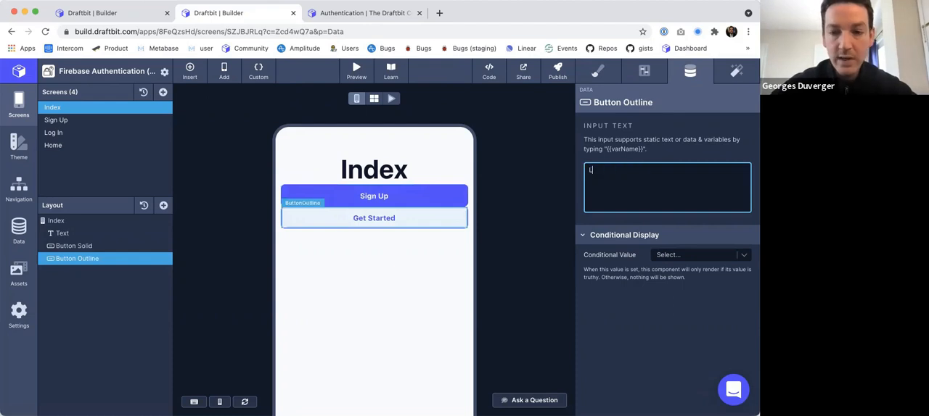
click(516, 195)
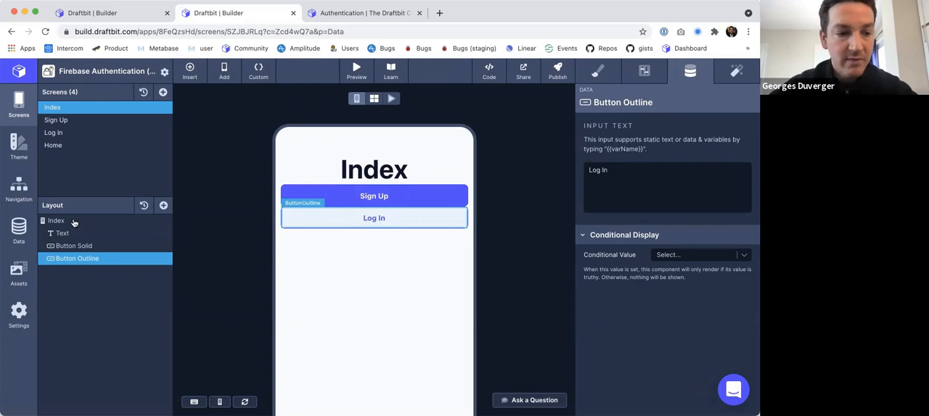
Give the solid Sign Up button an On Tap Navigate action with the destination Sign Up (Screen).
click(75, 246)
click(735, 67)
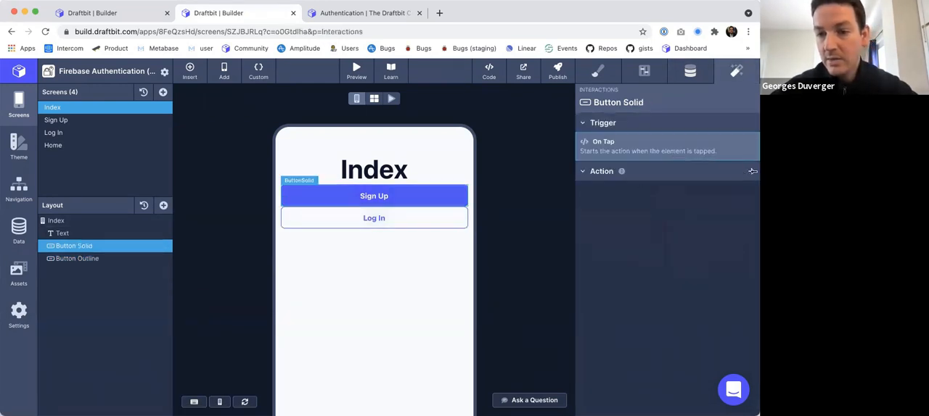
click(751, 174)
click(675, 202)
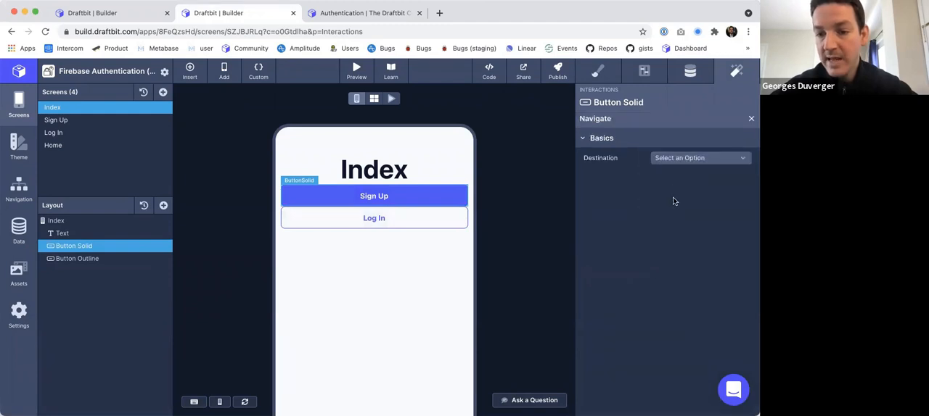
click(674, 159)
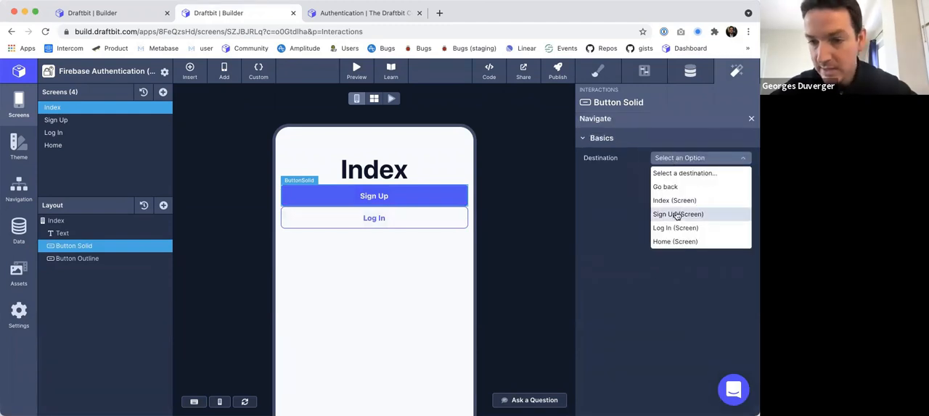
click(675, 213)
Give the outline Log In button an On Tap Navigate action with the destination Log In (Screen).
click(88, 259)
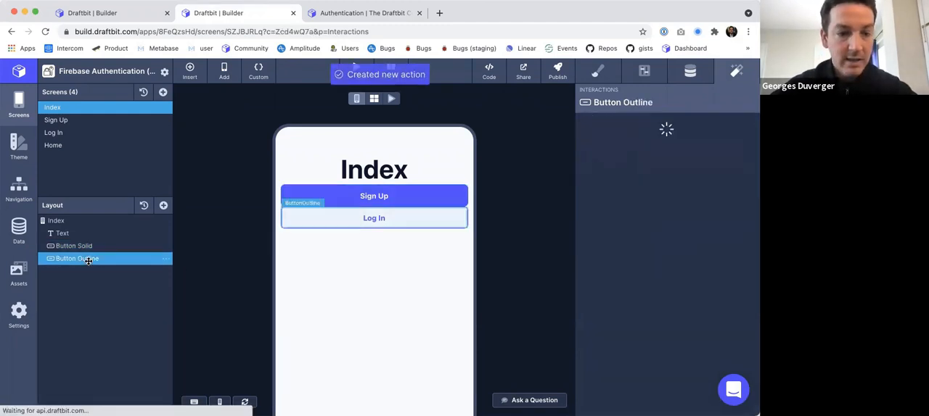
click(751, 171)
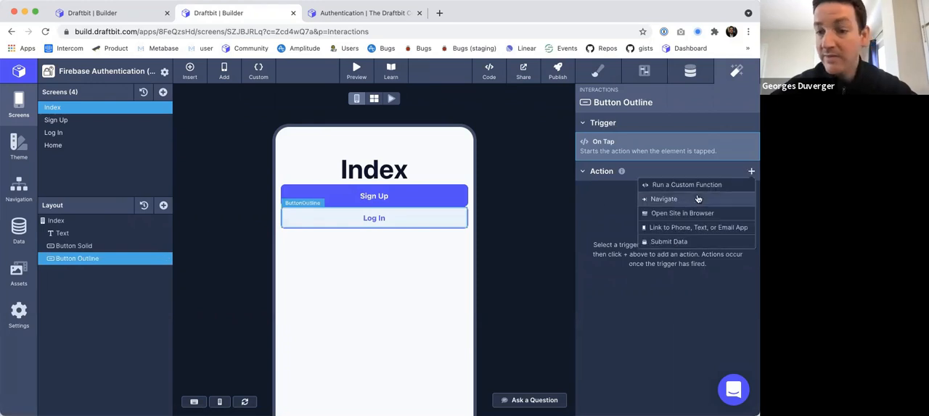
click(696, 196)
click(658, 160)
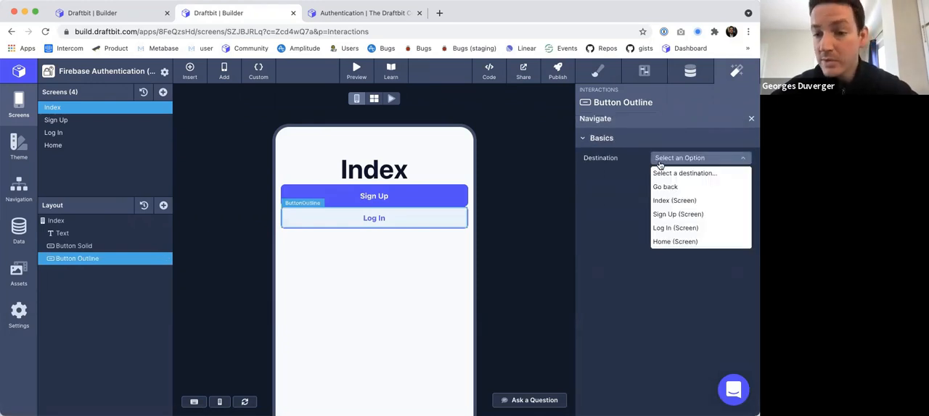
click(664, 226)
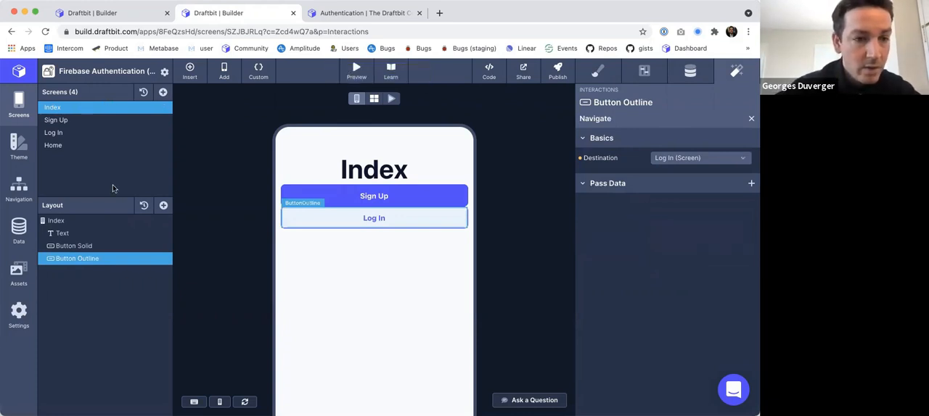
Test the Sign Up and Log In buttons and the back navigation in the live preview, then return to single-screen editing.
click(392, 98)
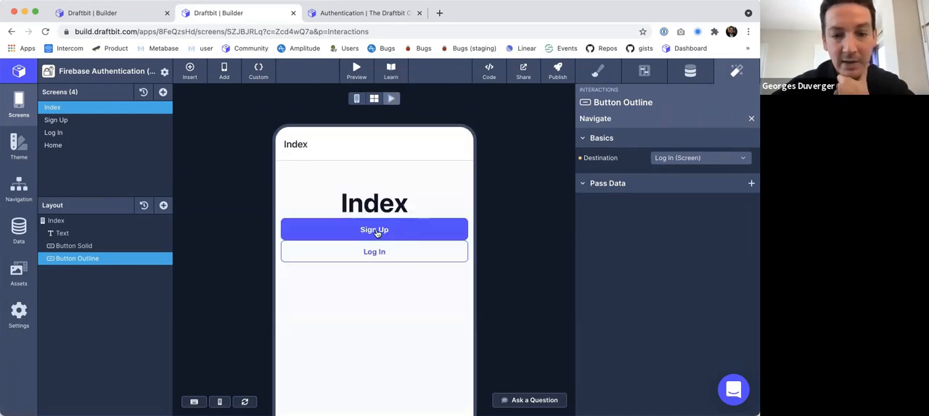
click(377, 232)
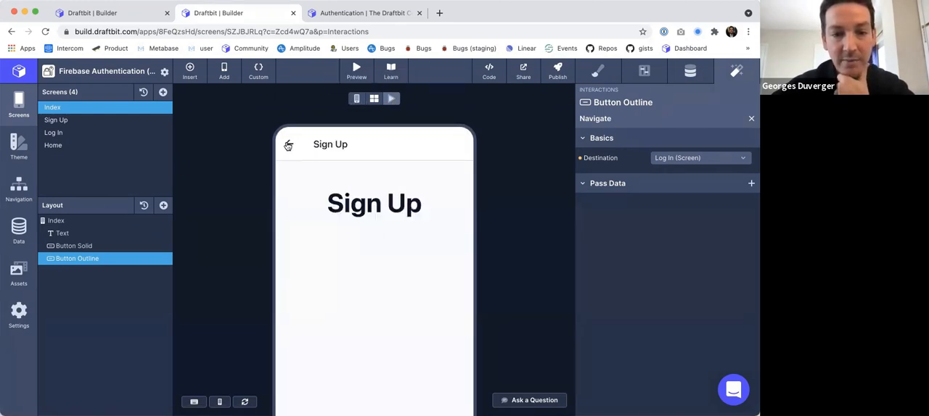
click(289, 144)
click(361, 253)
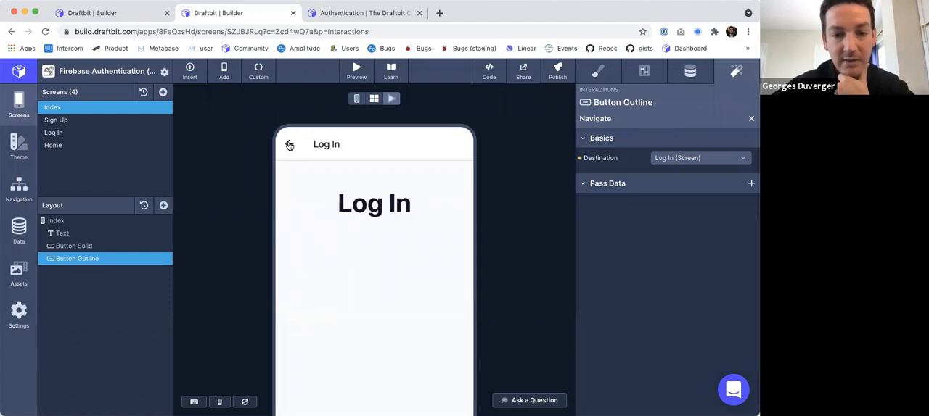
click(289, 144)
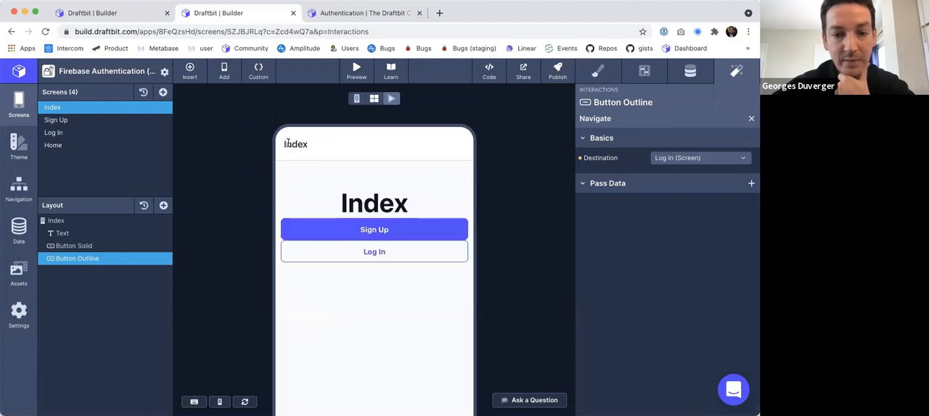
click(356, 98)
Add two TextInput components below the heading on the Sign Up screen.
click(61, 120)
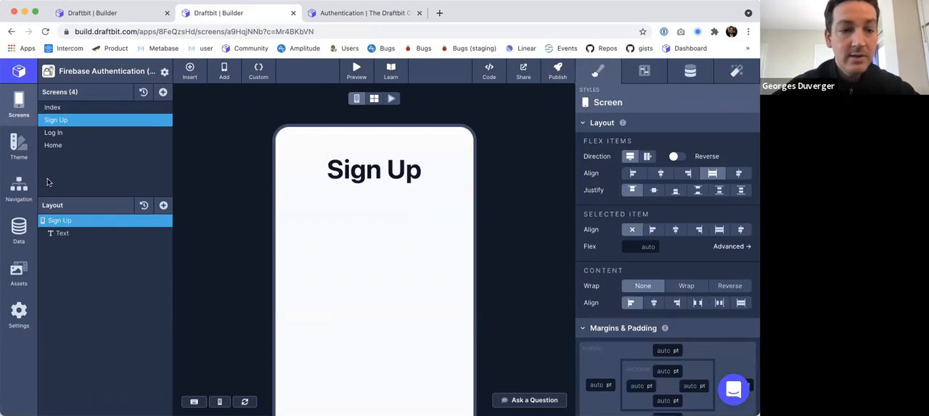
click(164, 206)
click(231, 168)
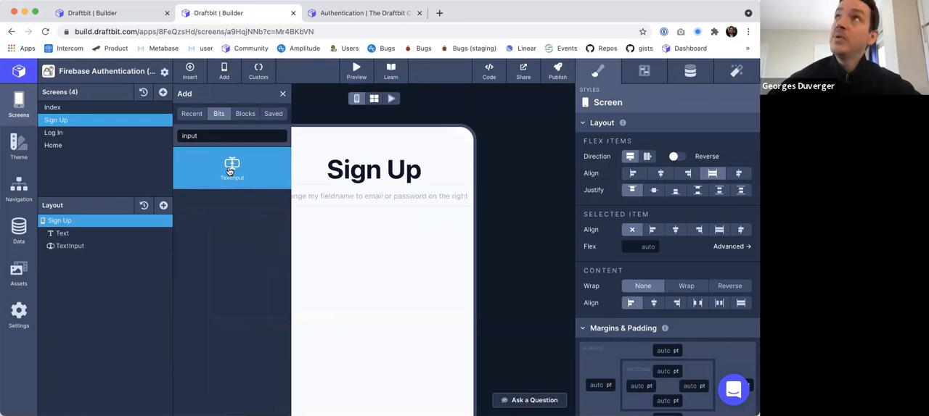
click(230, 172)
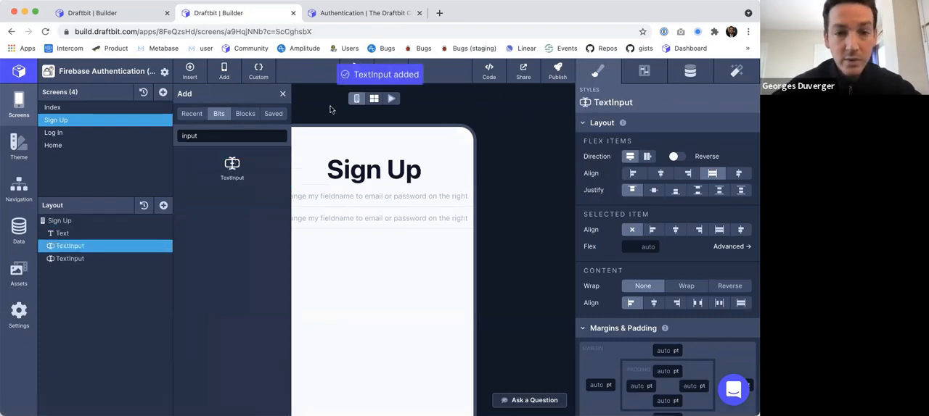
click(282, 93)
Set the first text input's placeholder text on the Sign Up screen to "email".
click(643, 70)
triple_click(675, 246)
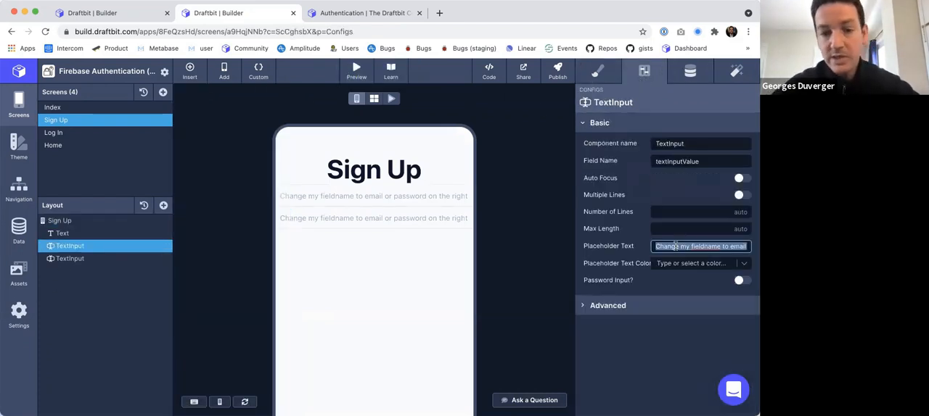
text(email)
key(Tab)
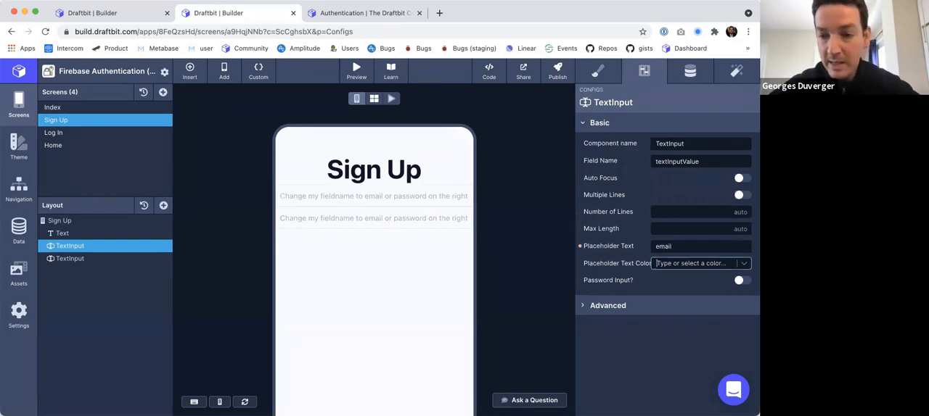
Set the second text input's placeholder text to "password" and enable its Password Input option.
click(70, 258)
double_click(666, 246)
text(passwor)
text(d)
key(shift+super+Right)
key(BackSpace)
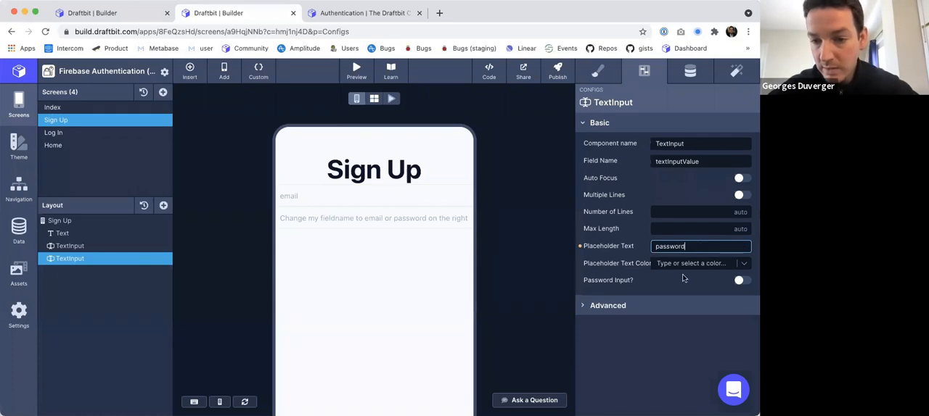
click(740, 280)
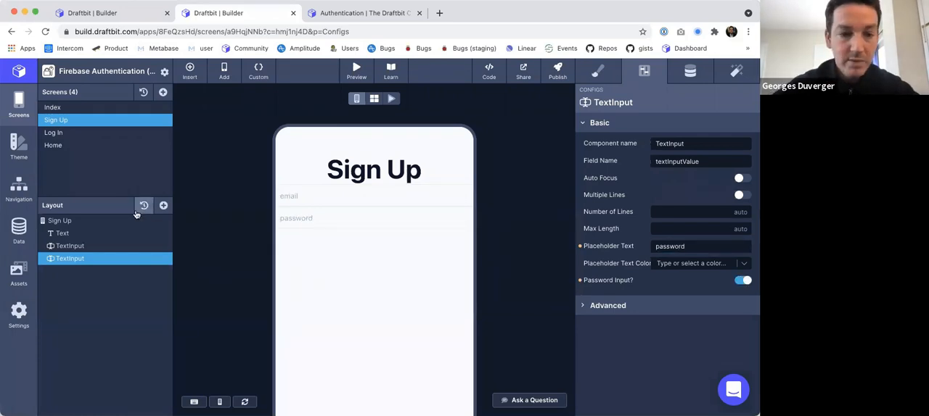
Set the field name of the email text input on the Sign Up screen to "emailValue".
click(79, 245)
click(690, 70)
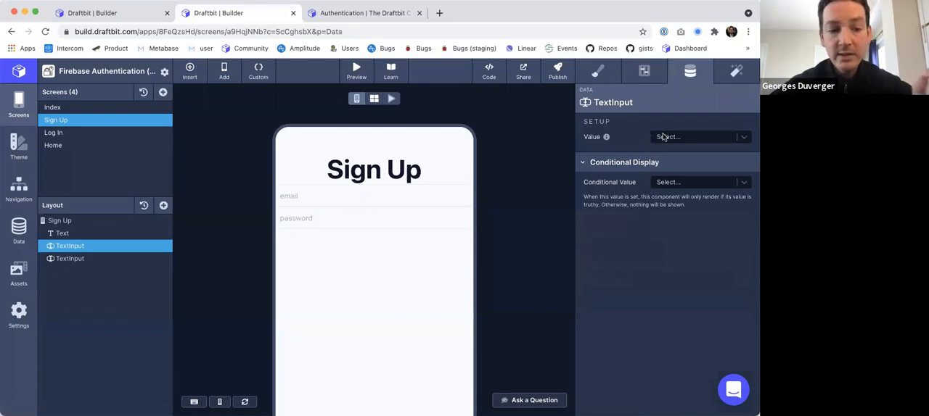
click(648, 75)
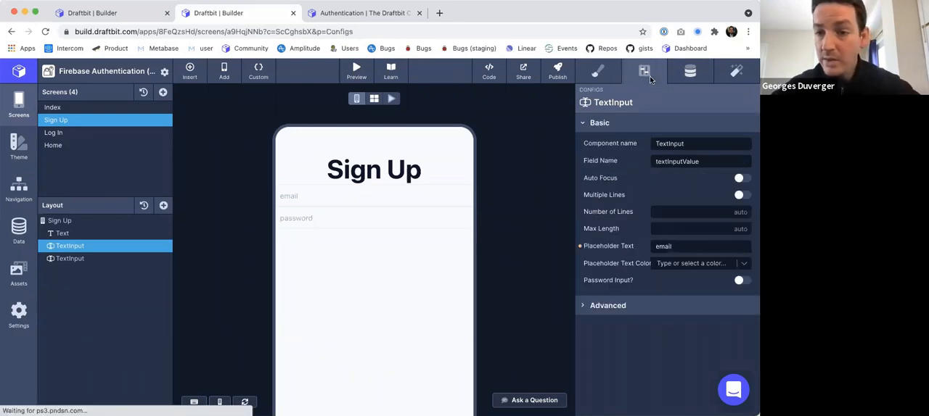
click(663, 162)
key(super+a)
text(emailVa)
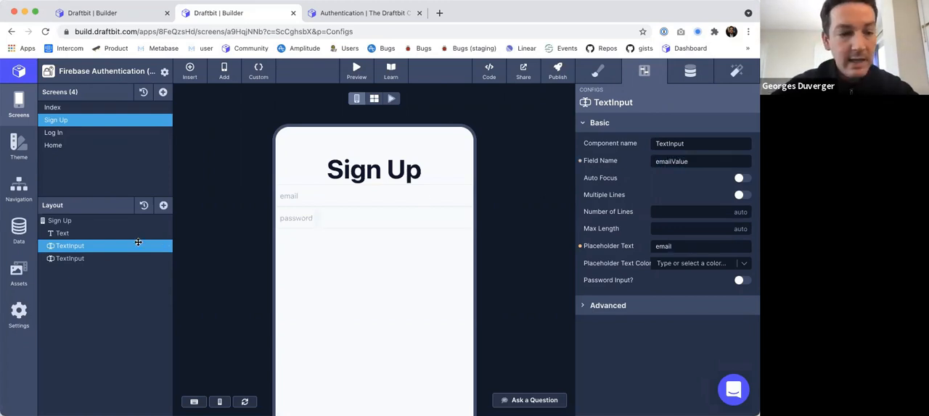
Set the password text input's field name to "passwordValue".
click(96, 259)
double_click(673, 162)
text(passwordueValue)
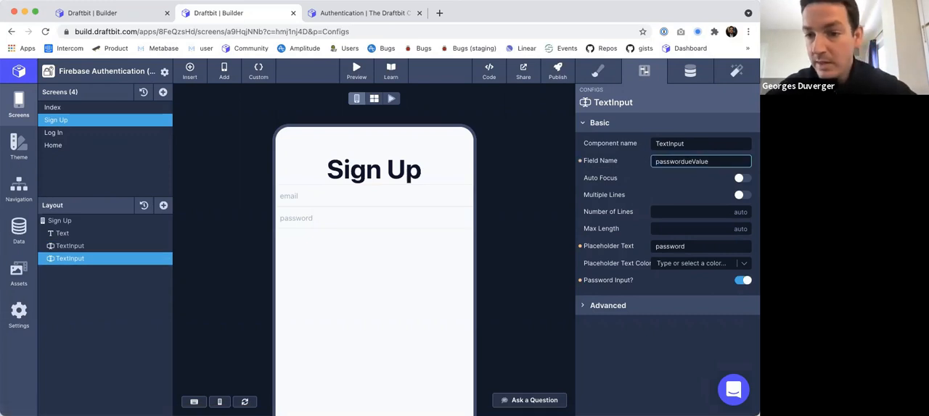
key(BackSpace)
key(BackSpace)
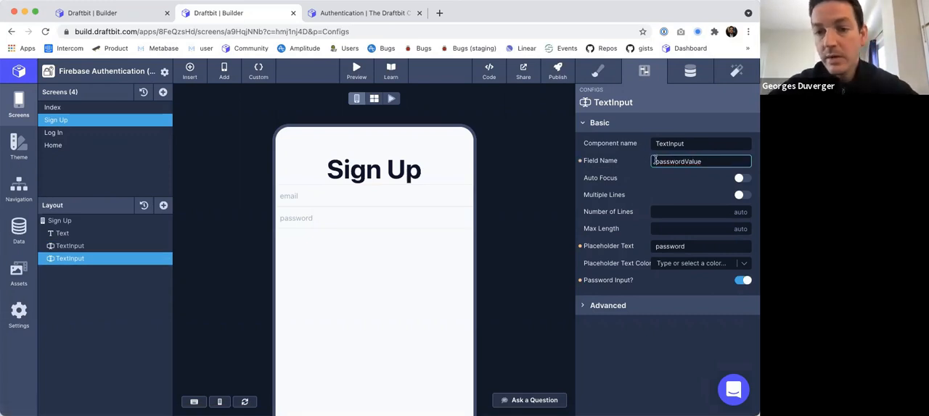
click(510, 164)
Add a Button Solid component below the text inputs on the Sign Up screen and label it "Sign Up".
click(60, 221)
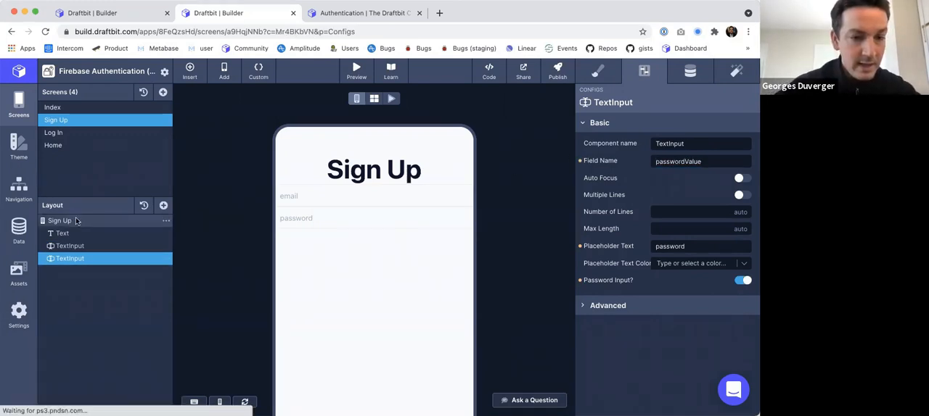
click(163, 205)
text(butt)
click(231, 170)
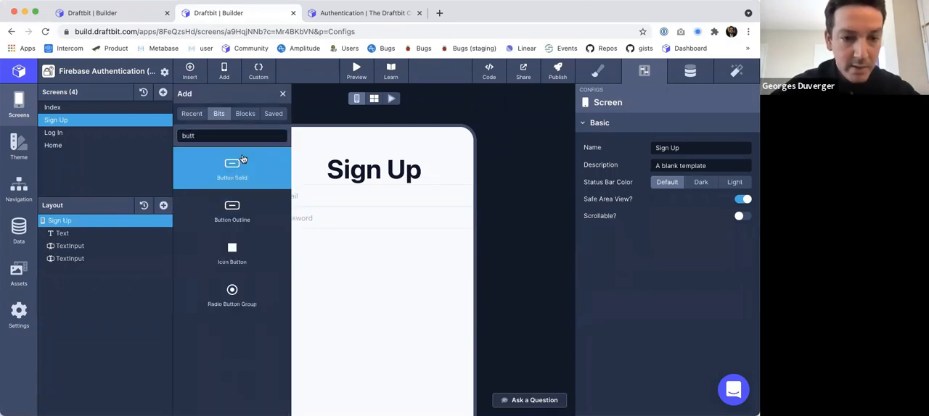
click(281, 95)
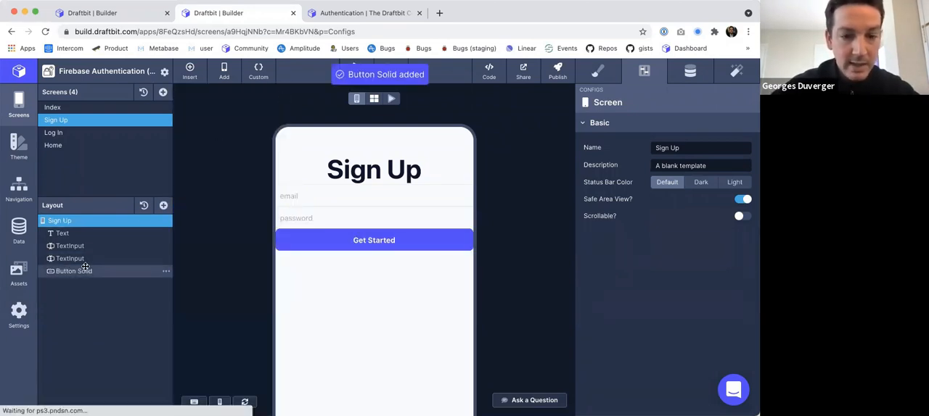
click(80, 270)
click(684, 71)
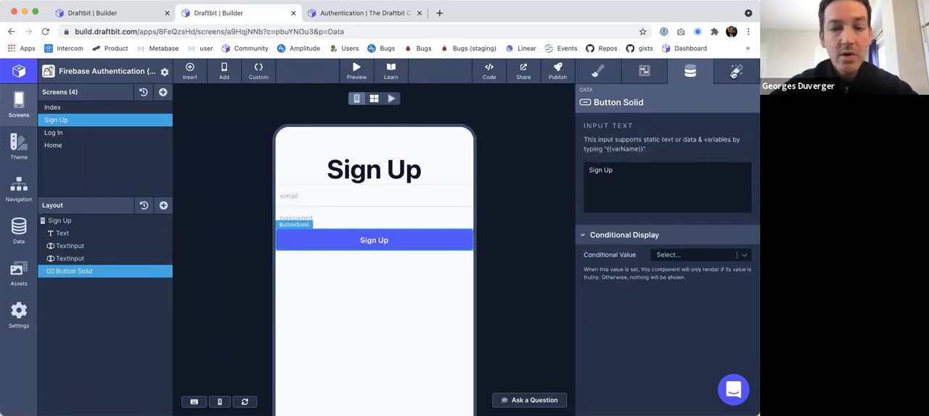
Add a Run a Custom Function action to the Sign Up button's On Tap trigger and check the available functions.
click(734, 72)
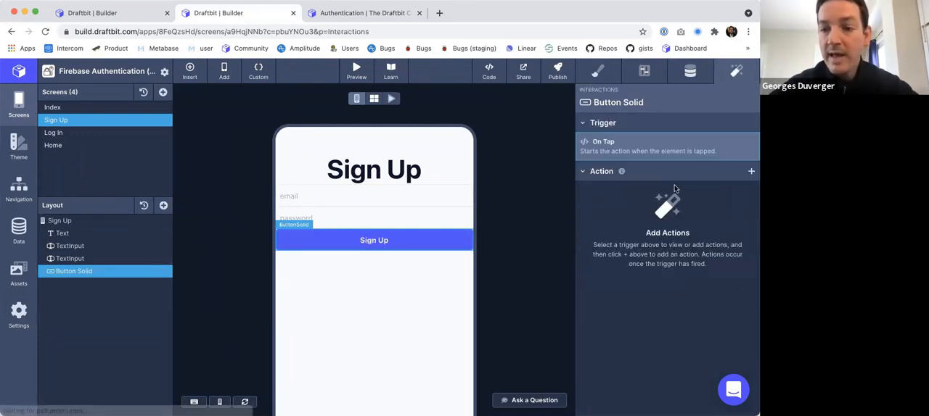
click(751, 172)
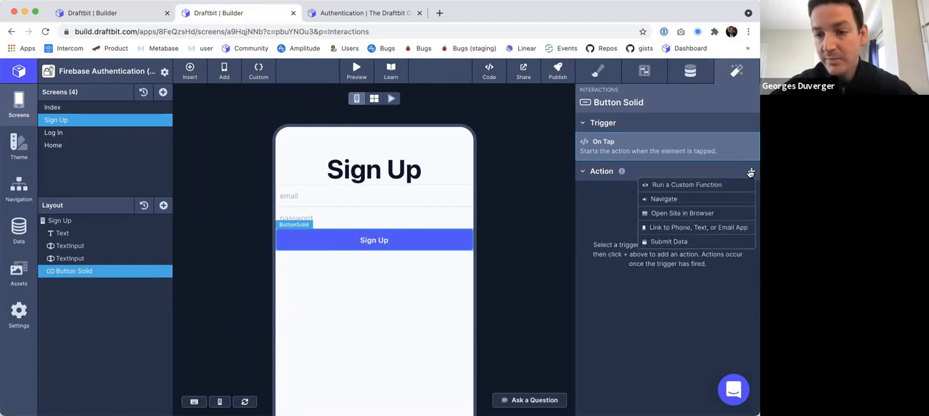
click(695, 185)
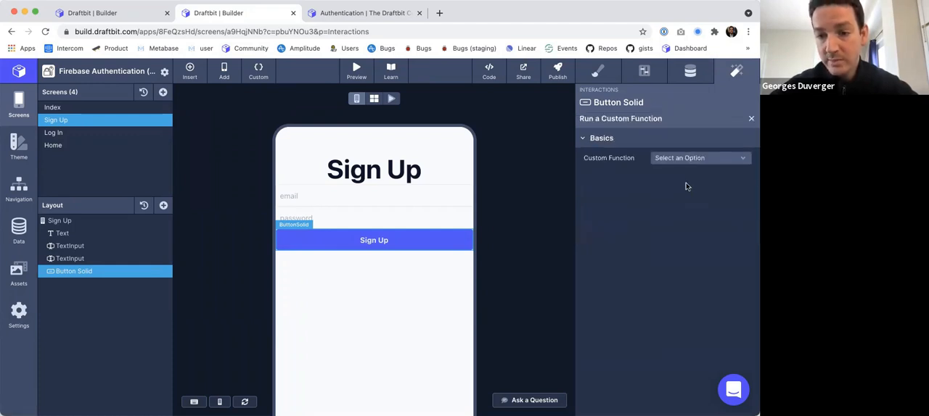
click(671, 159)
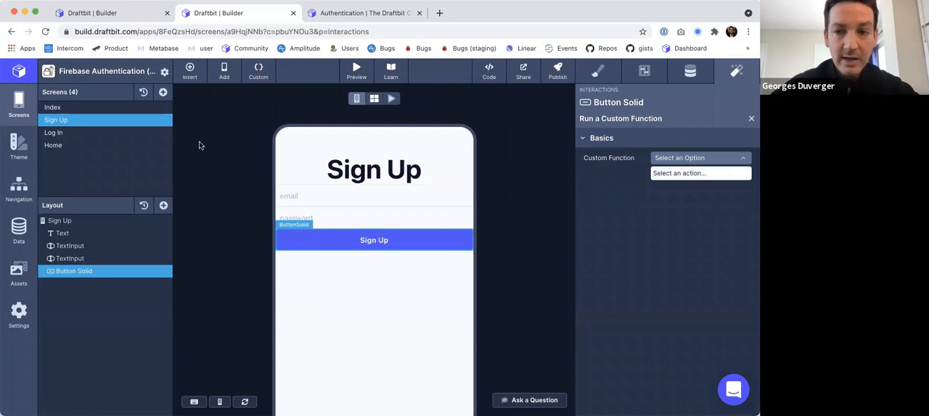
click(181, 96)
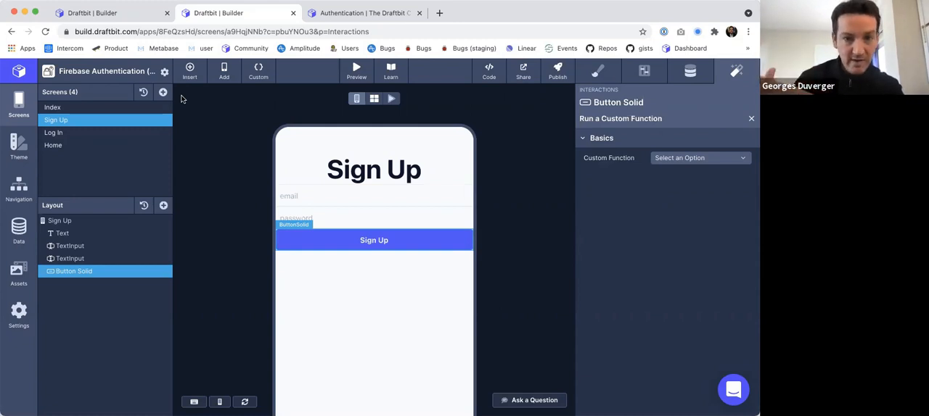
Start adding a Firebase service to the app and open the Firebase Pilot project in the Firebase console.
click(19, 229)
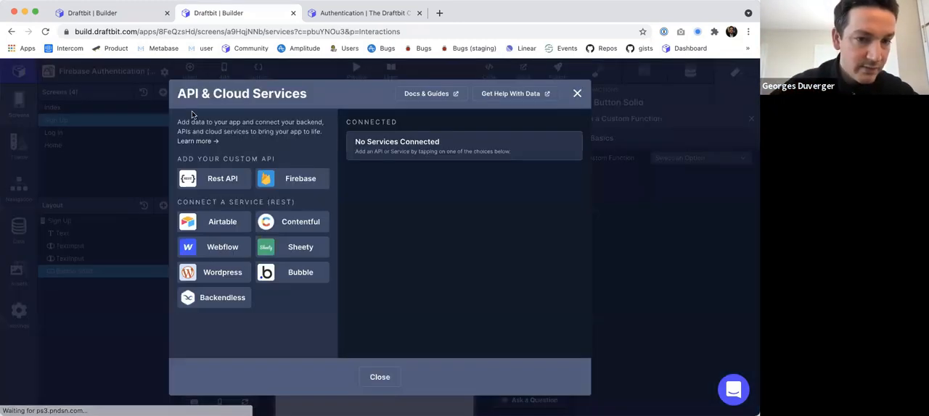
click(290, 182)
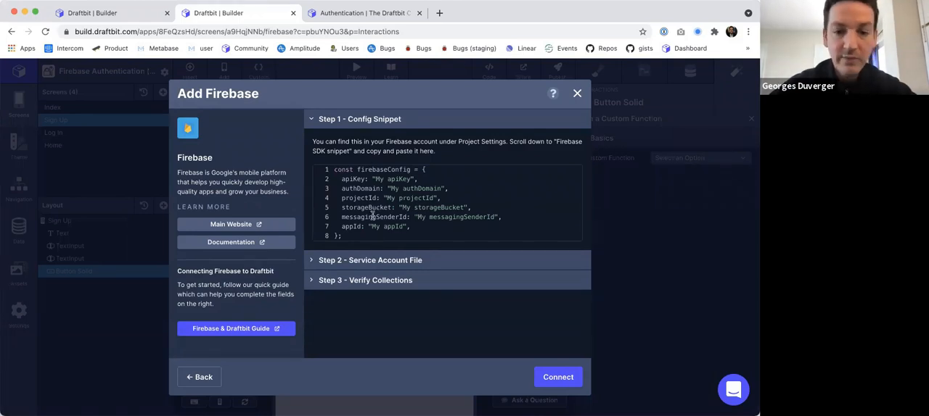
click(376, 19)
key(super+l)
text(fire)
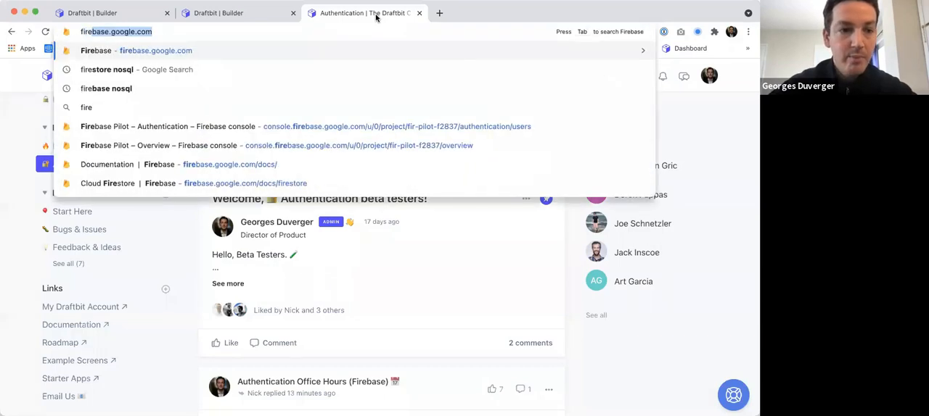
key(Return)
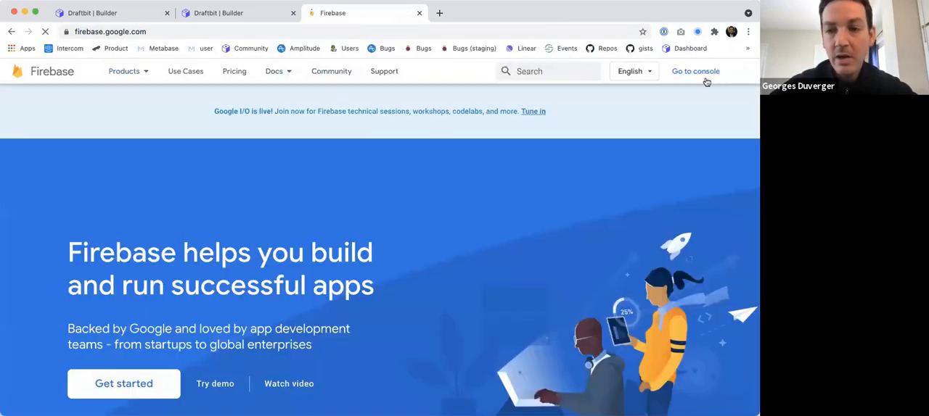
click(694, 73)
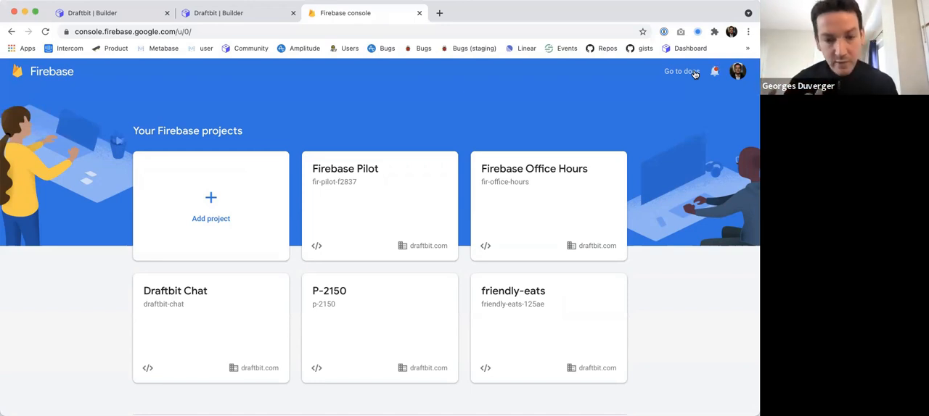
click(359, 169)
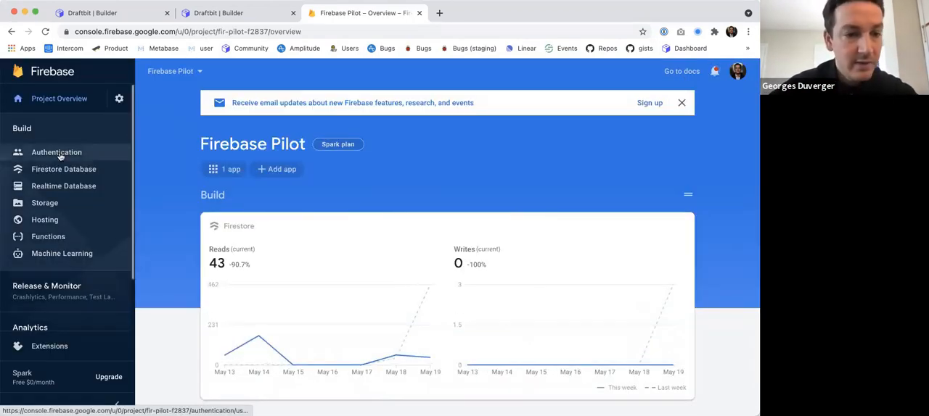
Copy the SDK Config snippet with the API key from the Firebase project settings and paste it into Draftbit's Firebase config snippet.
click(119, 98)
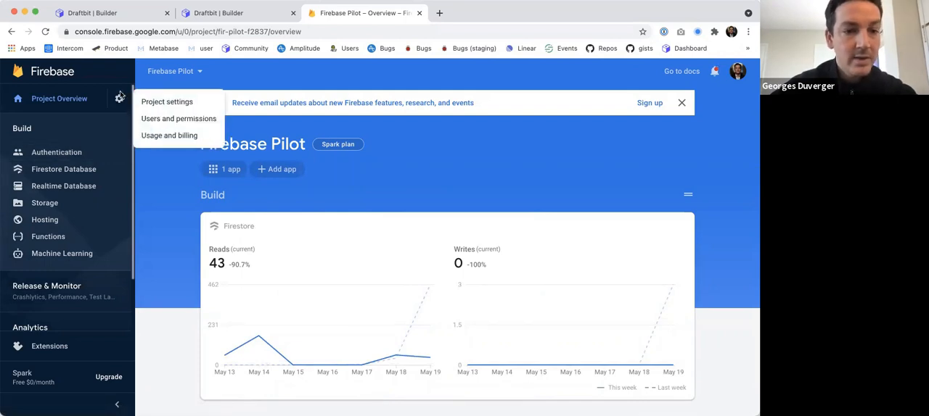
click(155, 101)
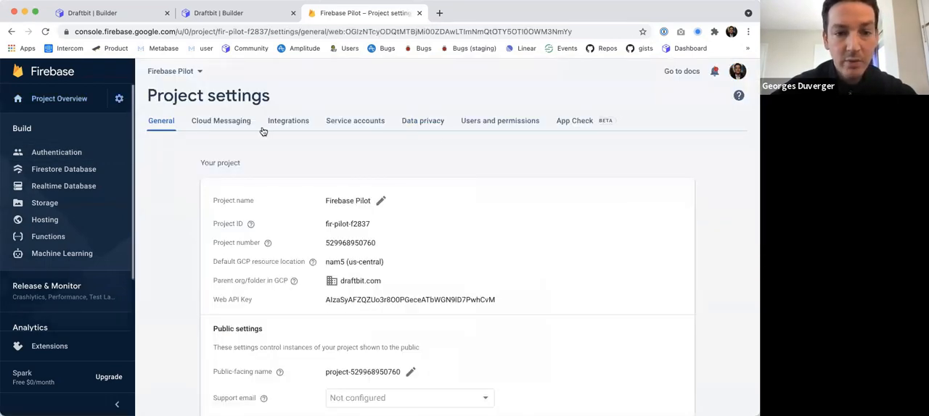
scroll(317, 247, down, 10)
click(449, 185)
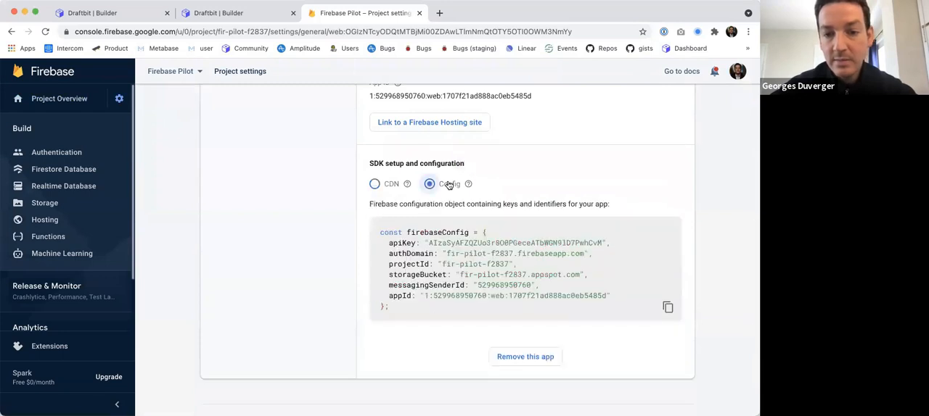
scroll(653, 232, down, 2)
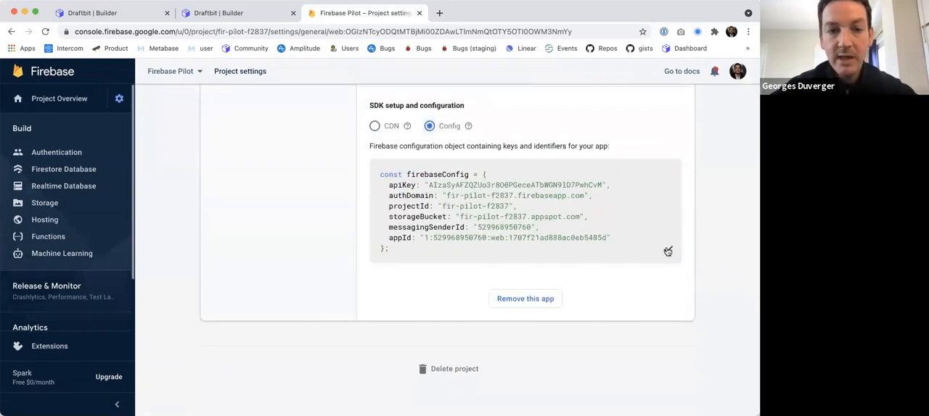
key(ctrl+shift+Tab)
key(ctrl+a)
key(ctrl+v)
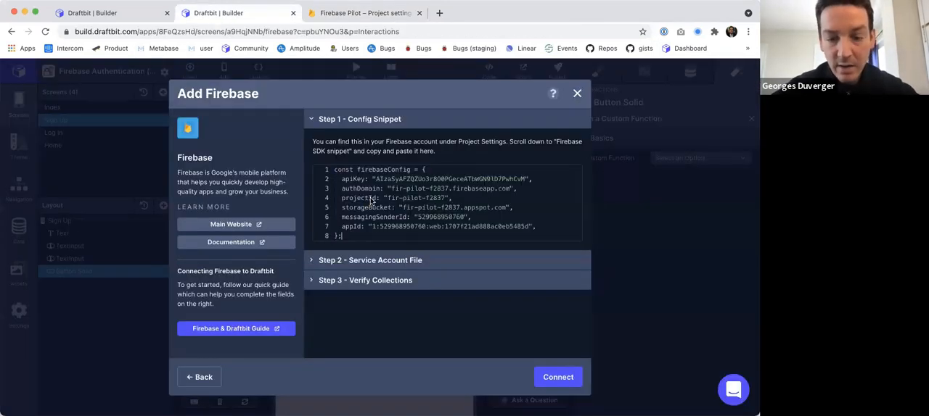
Generate a new private key under the Firebase project's service accounts and provide it as Draftbit's service account file to connect Firebase.
click(356, 260)
key(ctrl+Tab)
scroll(435, 122, up, 10)
click(347, 122)
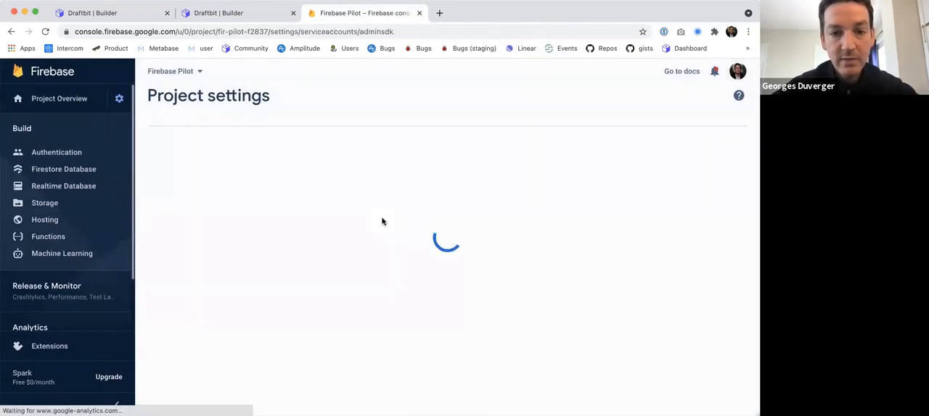
scroll(382, 221, down, 3)
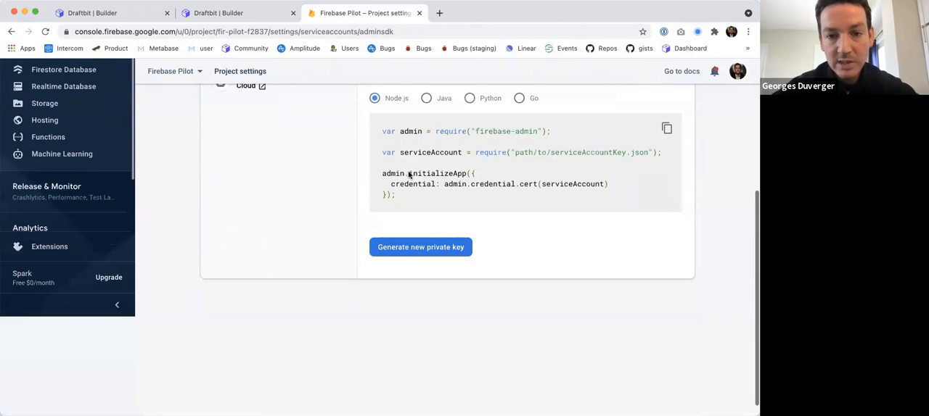
click(411, 247)
click(435, 295)
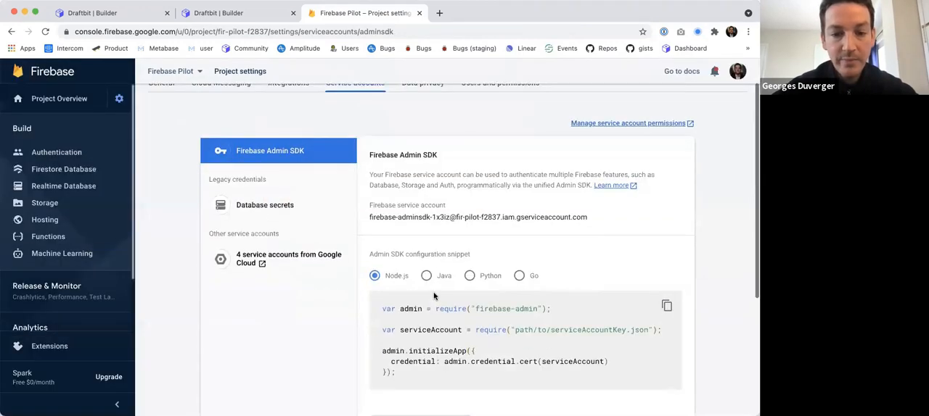
key(ctrl+shift+Tab)
click(366, 203)
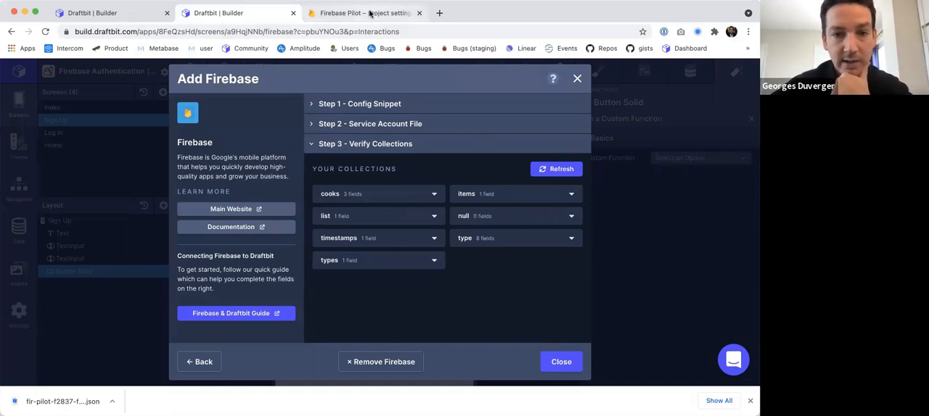
Review the Firestore collections and the registered Authentication users of the Firebase Pilot project in the Firebase console.
click(369, 13)
scroll(336, 149, up, 5)
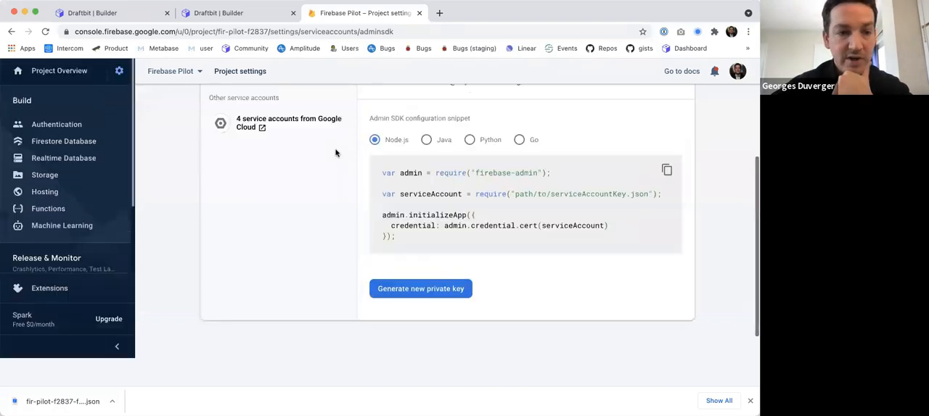
click(65, 171)
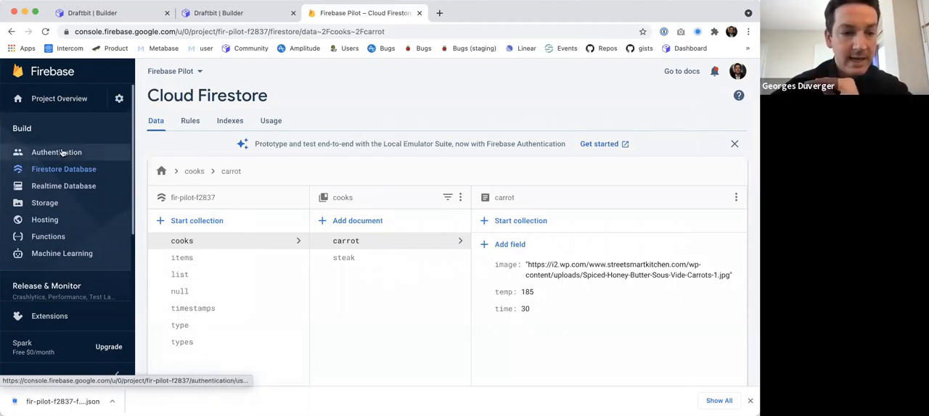
click(63, 155)
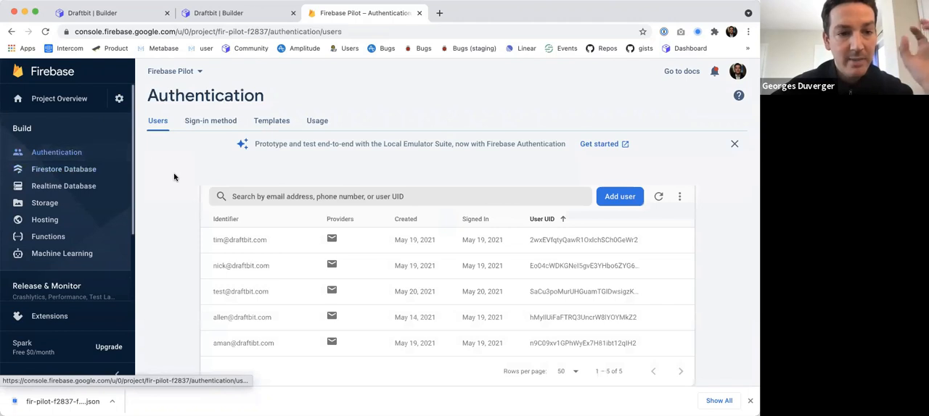
scroll(255, 239, down, 2)
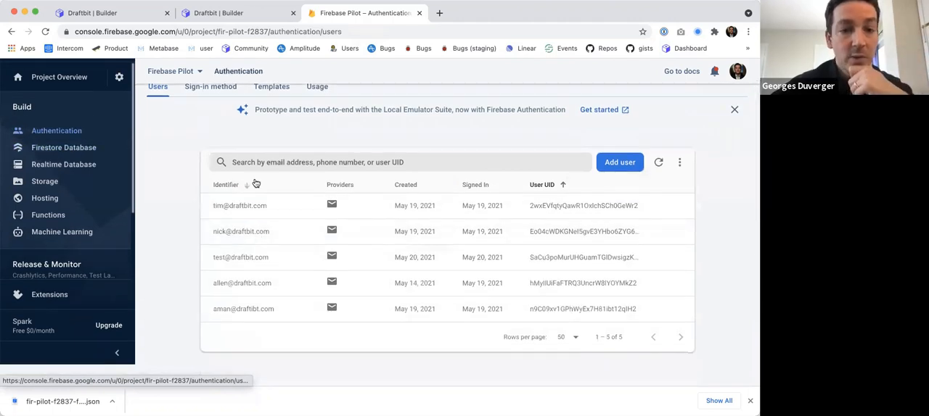
scroll(255, 240, up, 1)
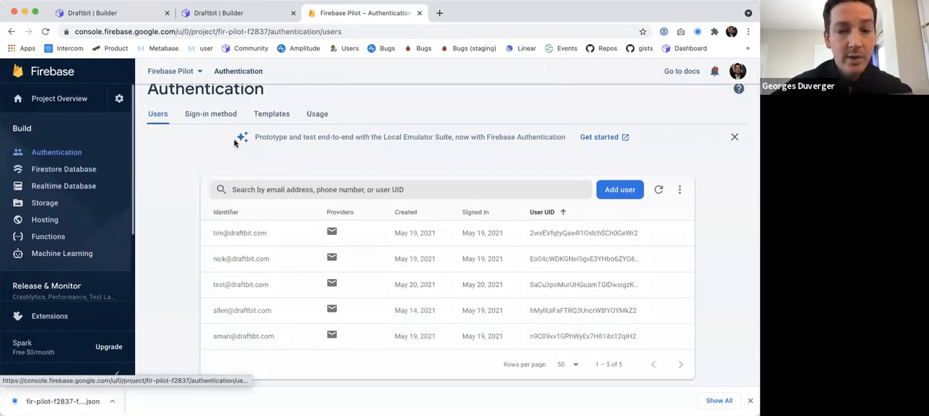
scroll(235, 143, up, 1)
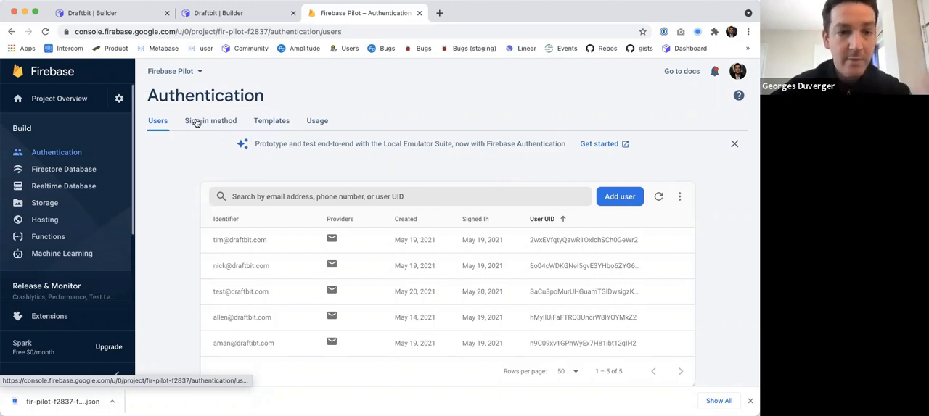
Review the sign-in providers enabled for the Firebase Pilot project's authentication.
click(195, 122)
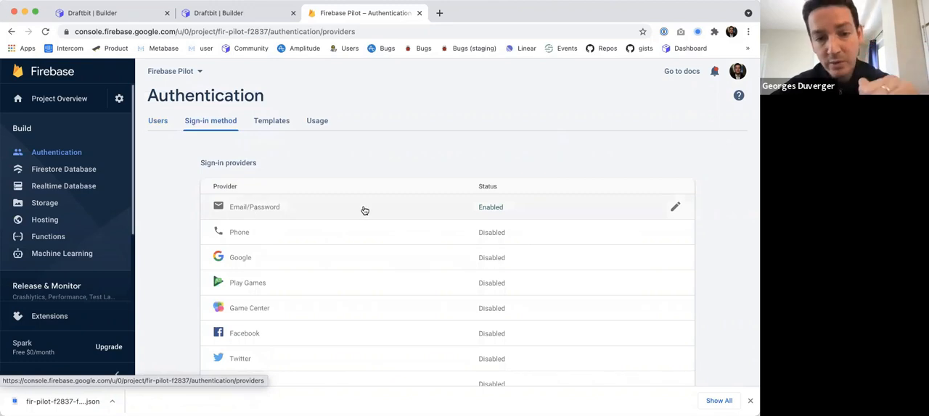
scroll(364, 210, down, 1)
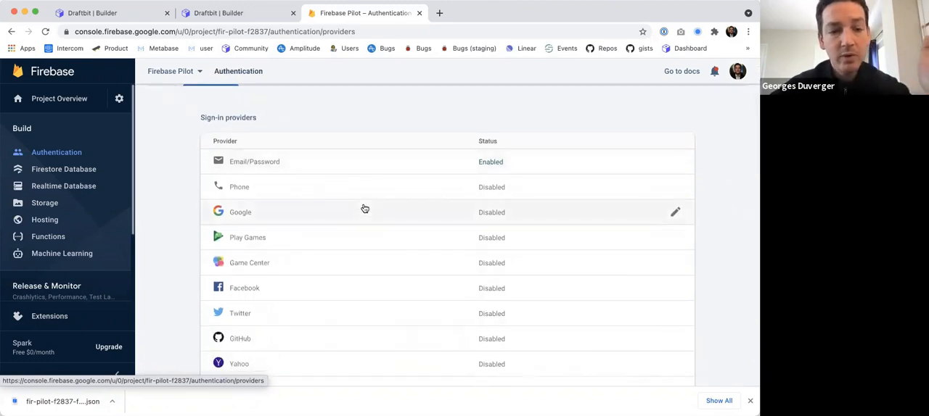
scroll(365, 210, down, 2)
scroll(363, 208, up, 3)
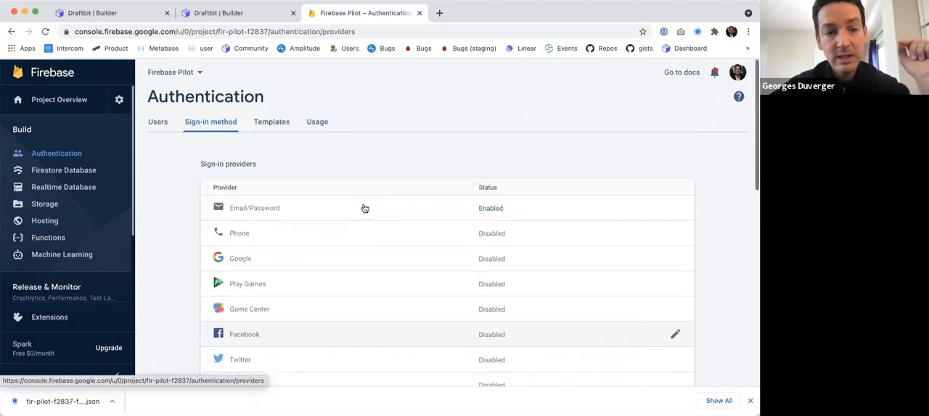
Switch back to Draftbit and close the Firebase setup and the API & Cloud Services dialog.
click(249, 13)
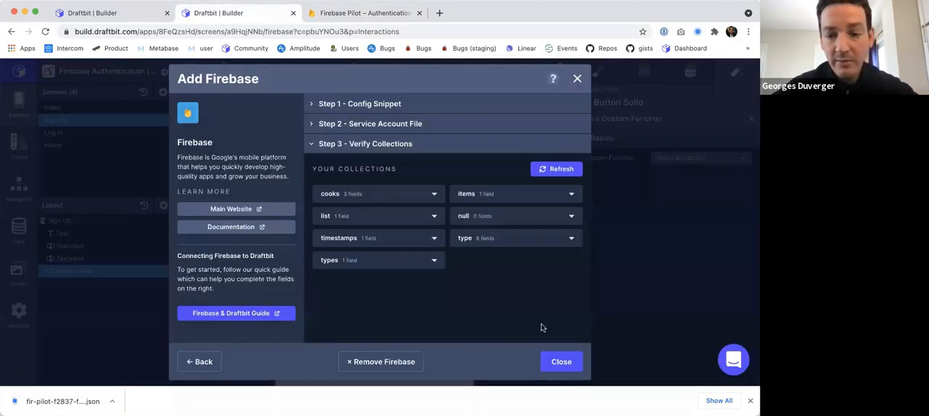
click(561, 362)
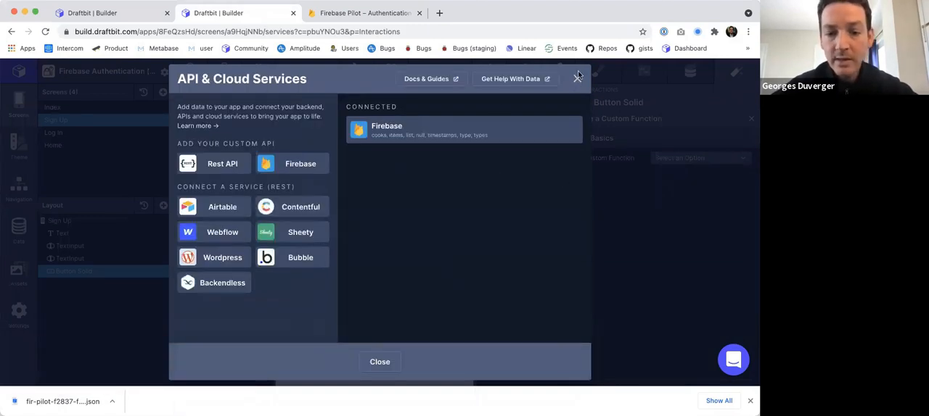
click(373, 361)
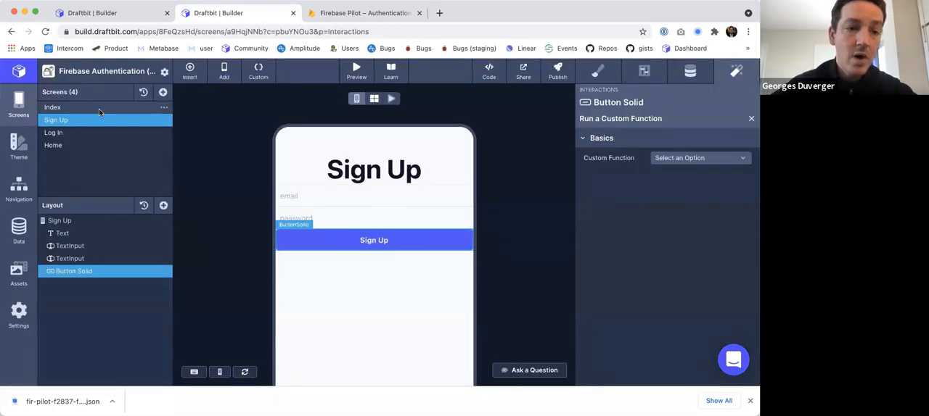
Add screen-level data to the Index screen from Firebase, using type Collection and the null collection.
click(99, 109)
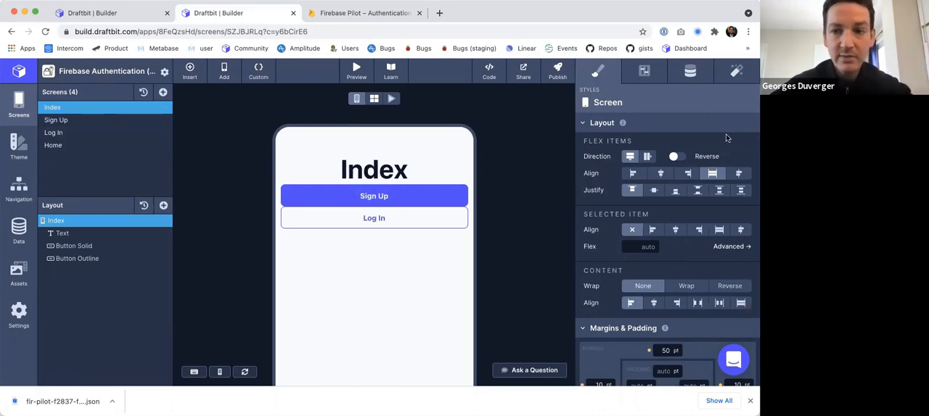
click(690, 71)
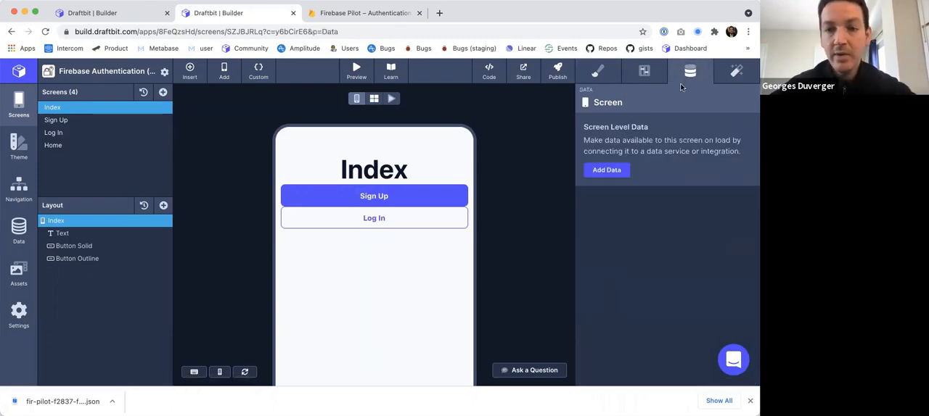
click(606, 173)
click(656, 141)
click(658, 153)
click(656, 156)
click(653, 184)
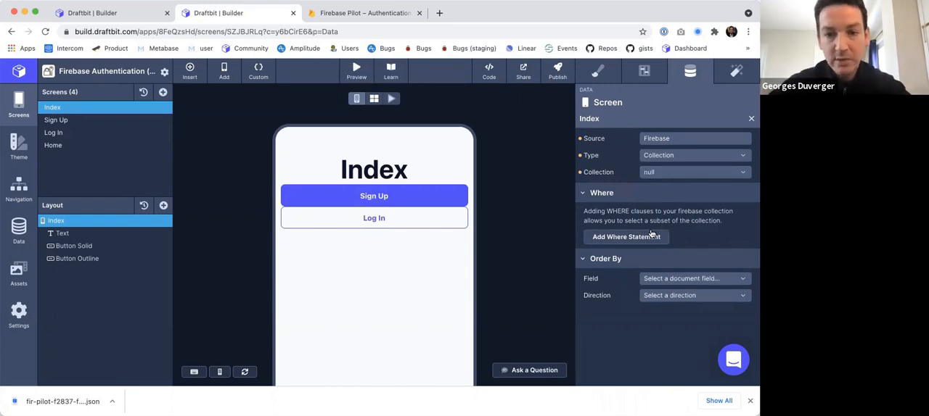
Add screen-level data to the Sign Up screen from Firebase, using type Collection and the null collection.
click(75, 120)
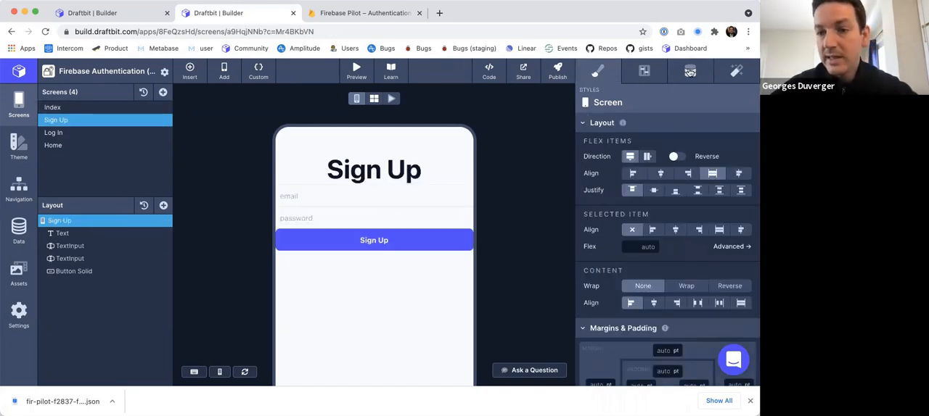
click(689, 70)
click(606, 170)
click(660, 137)
click(673, 151)
click(672, 157)
click(672, 170)
click(671, 174)
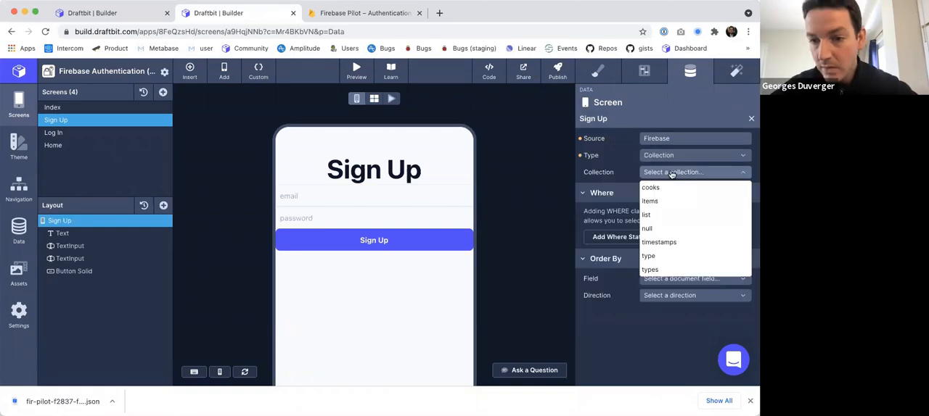
click(658, 226)
Connect the Log In screen to Firebase data with type Collection and the null collection.
click(53, 132)
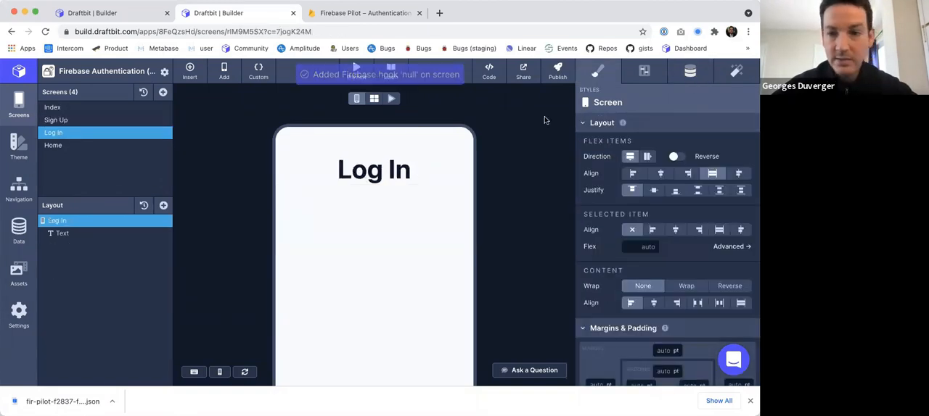
click(690, 70)
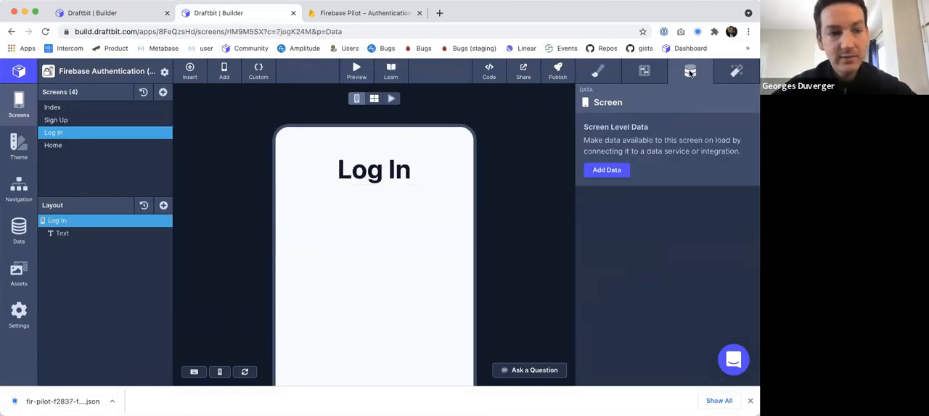
click(605, 169)
click(669, 173)
click(653, 228)
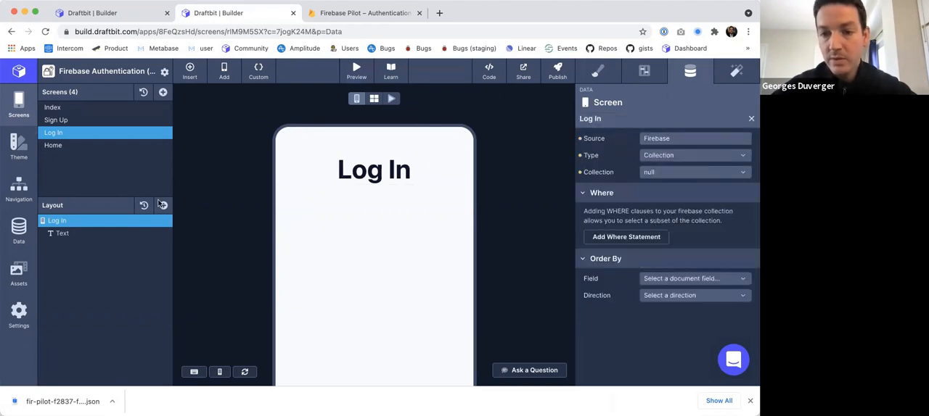
Connect the Home screen to Firebase data with type Collection and the null collection.
click(53, 145)
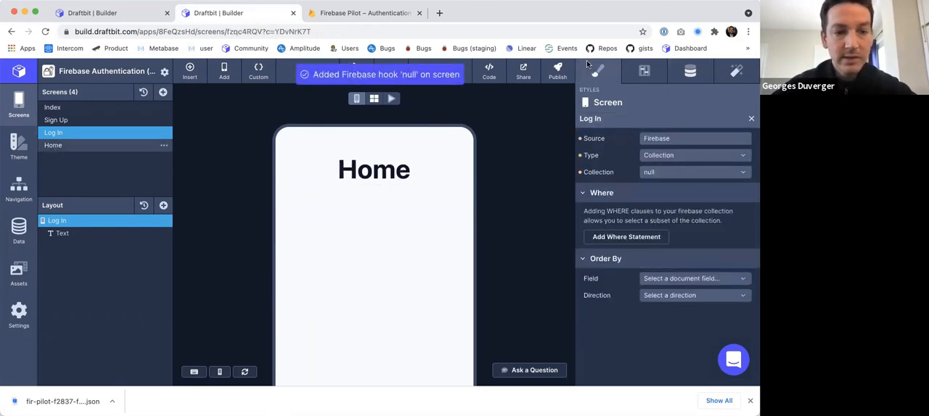
click(690, 71)
click(606, 171)
click(656, 172)
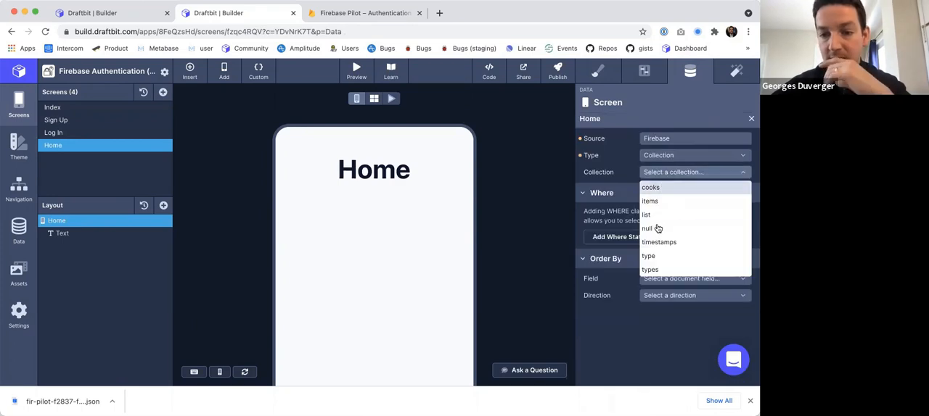
click(653, 229)
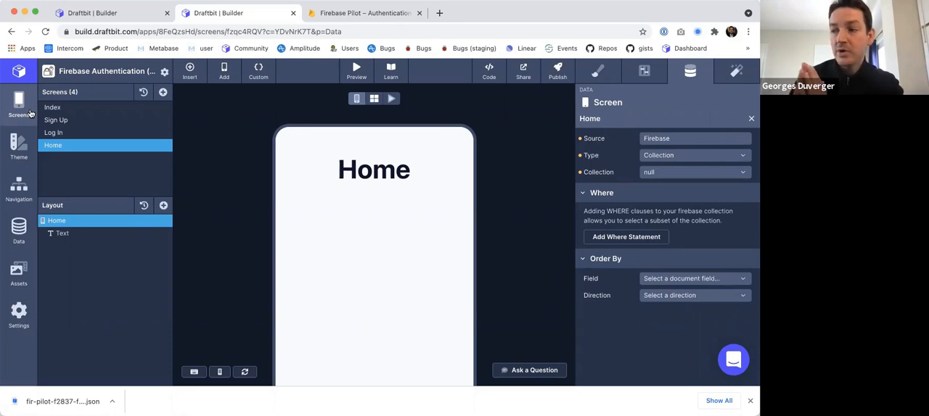
click(251, 75)
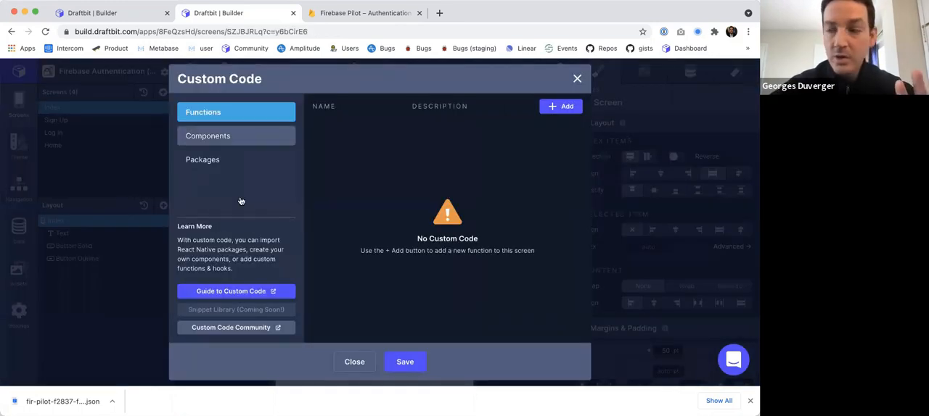
click(201, 161)
click(582, 145)
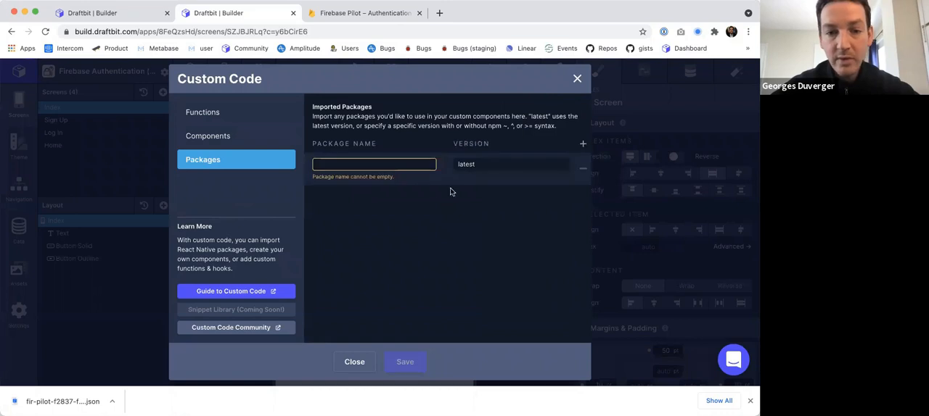
text(@firebase/al)
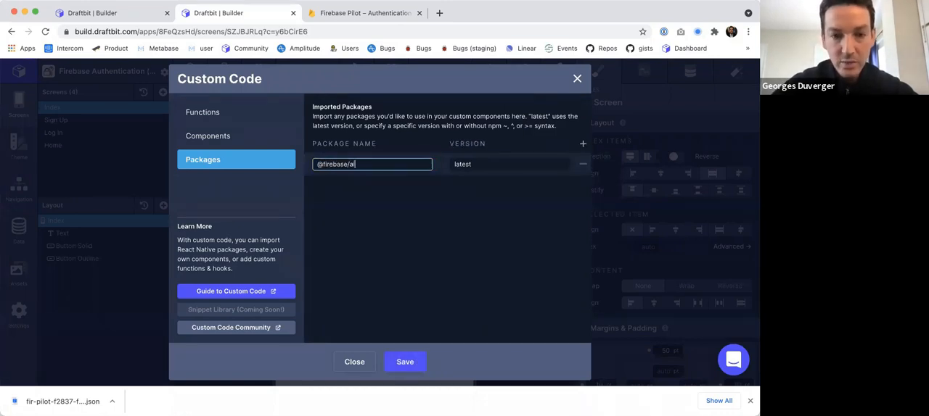
key(Tab)
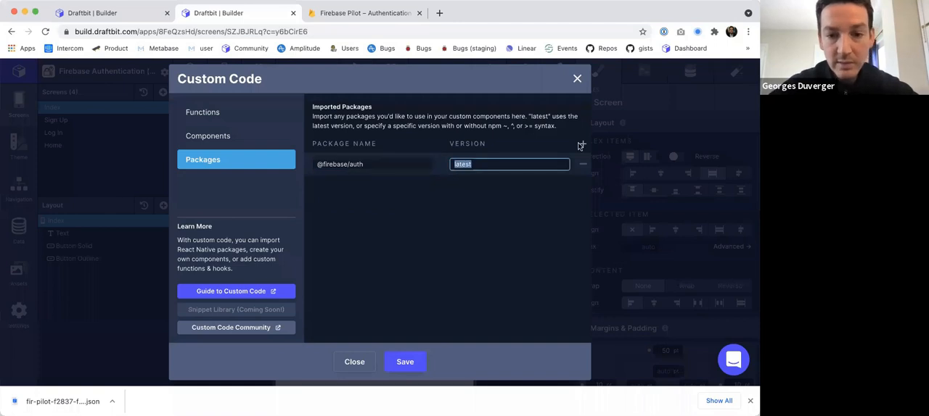
click(542, 214)
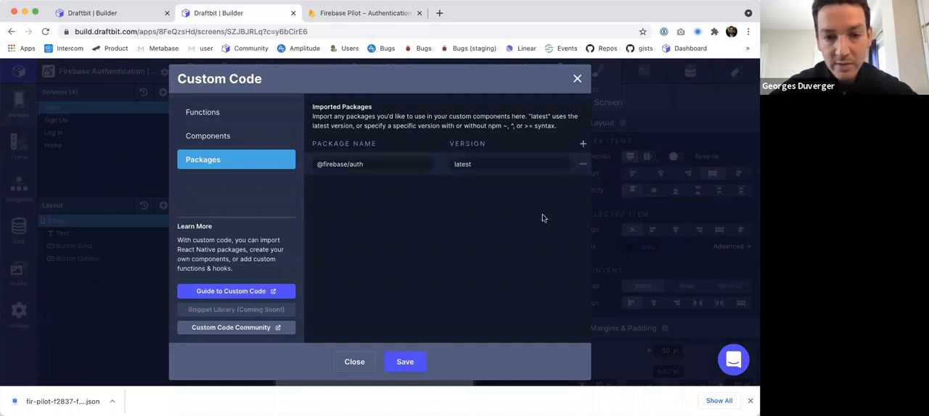
click(401, 363)
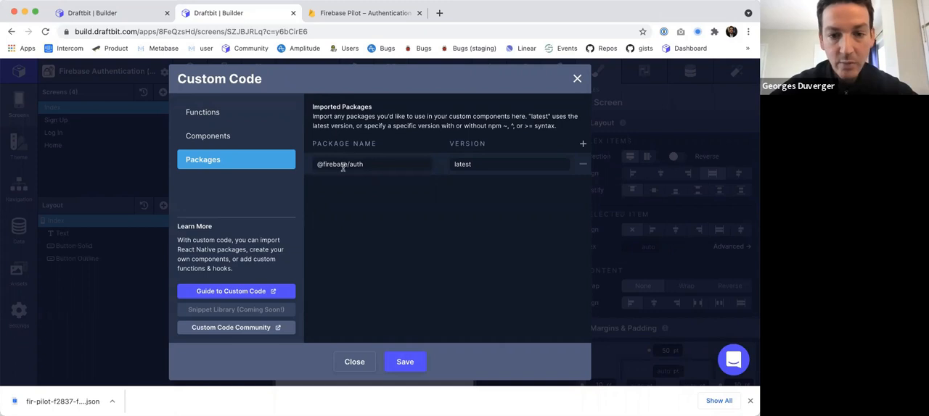
Copy the custom components code from the original Firebase Authentication app and replace the new app's default components code with it.
click(215, 136)
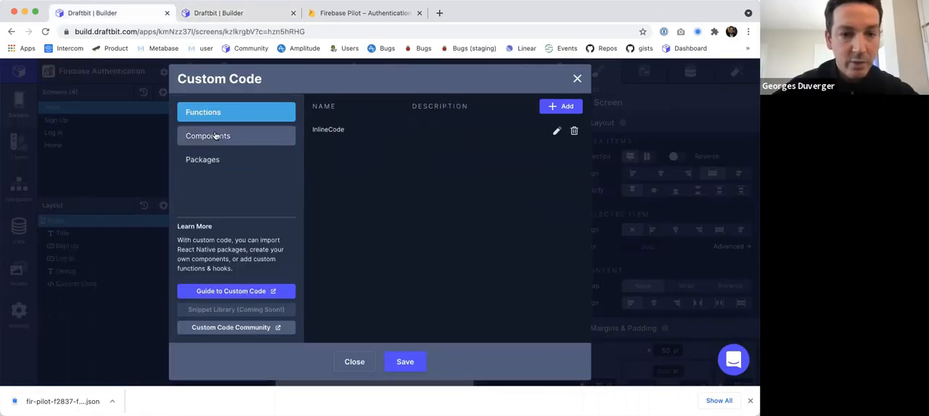
click(216, 137)
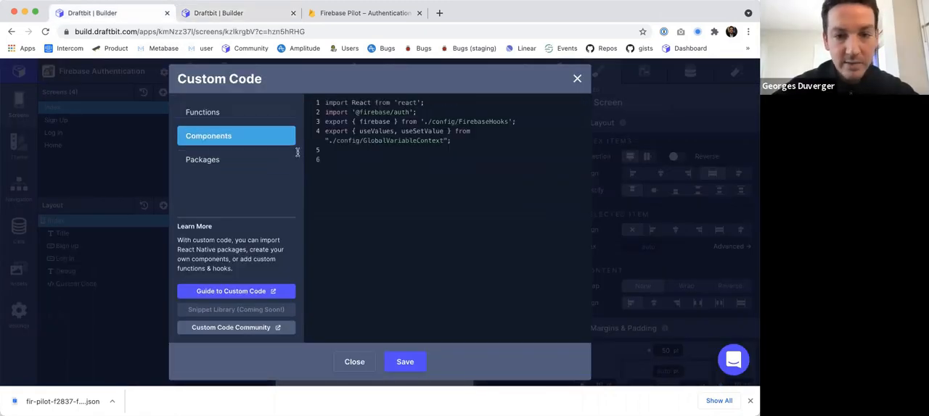
click(337, 151)
key(super+a)
key(super+c)
click(217, 12)
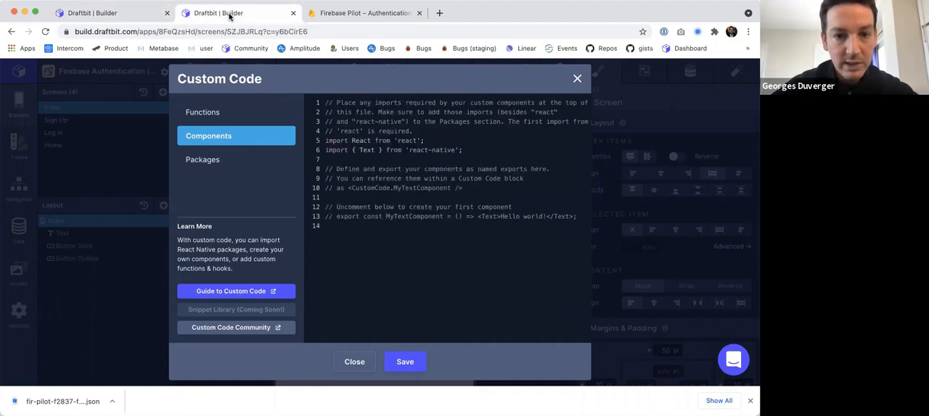
key(super+a)
key(super+v)
drag(422, 103, 310, 103)
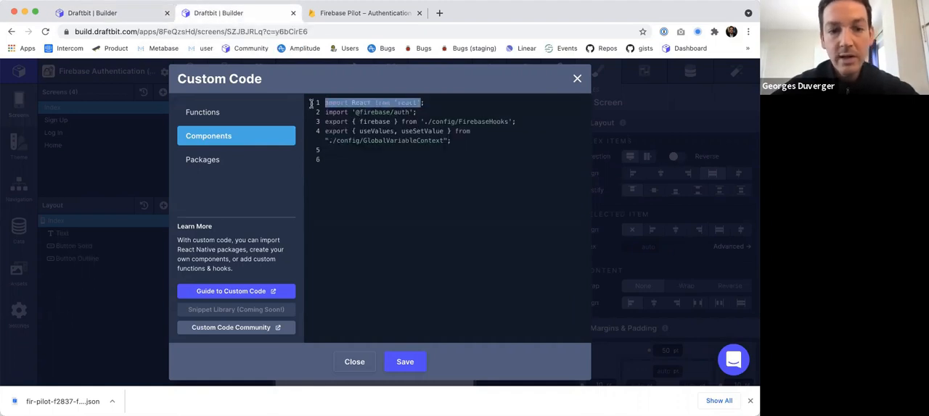
drag(413, 112, 352, 112)
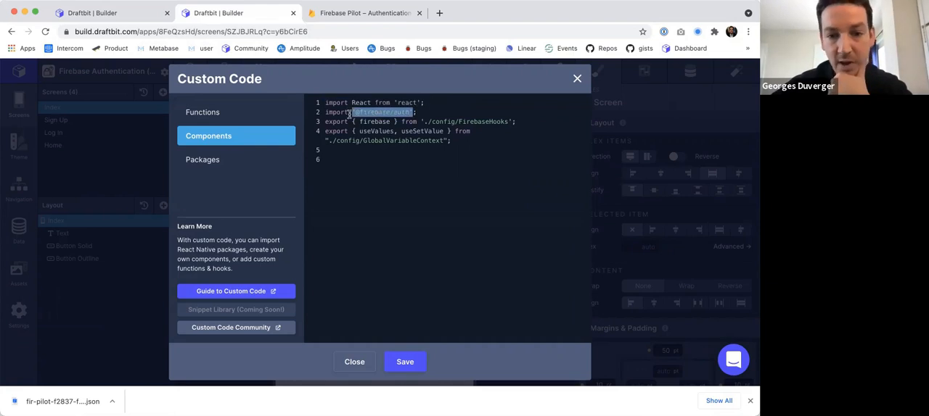
drag(508, 121, 339, 123)
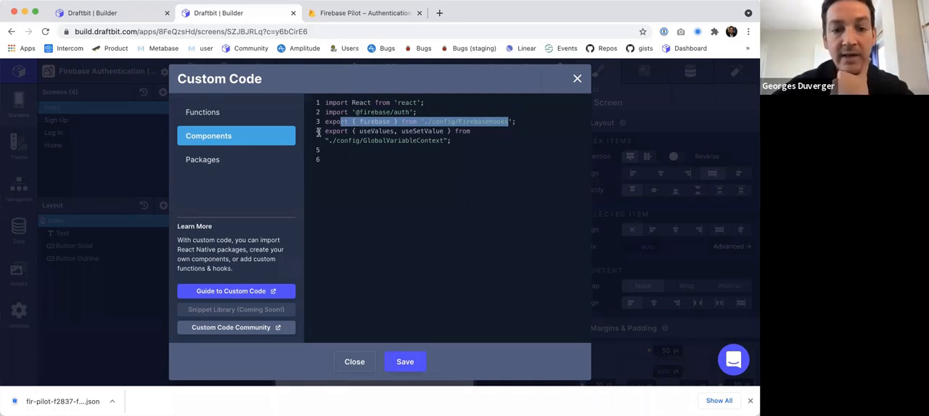
drag(324, 131, 456, 138)
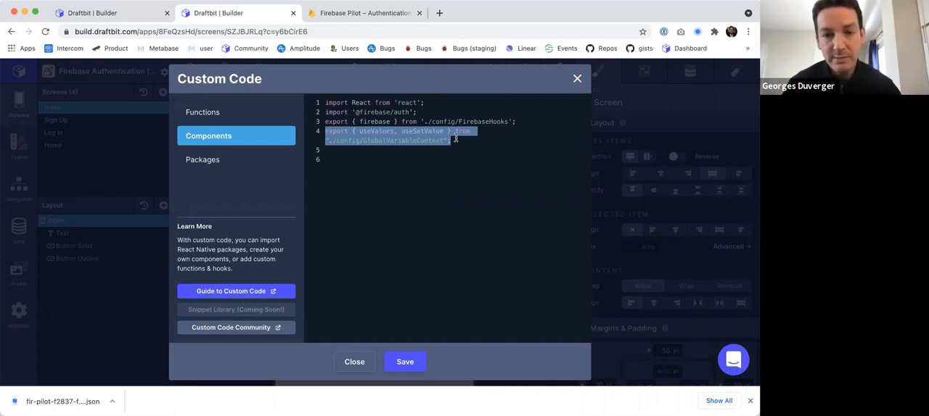
click(329, 140)
double_click(365, 131)
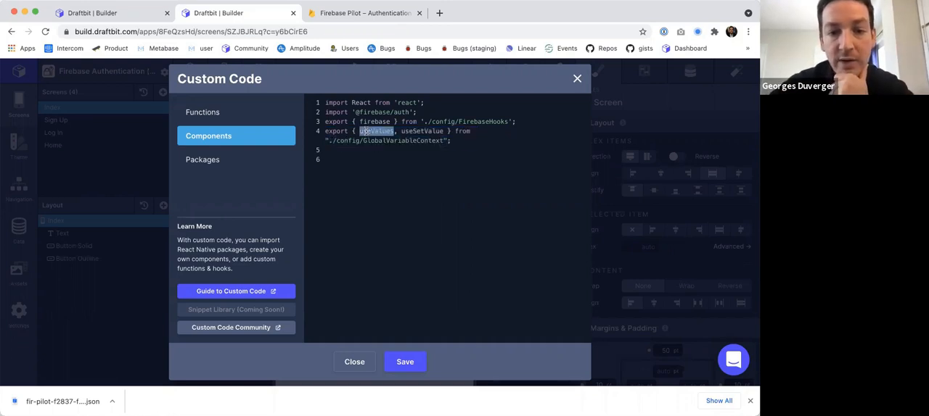
click(430, 129)
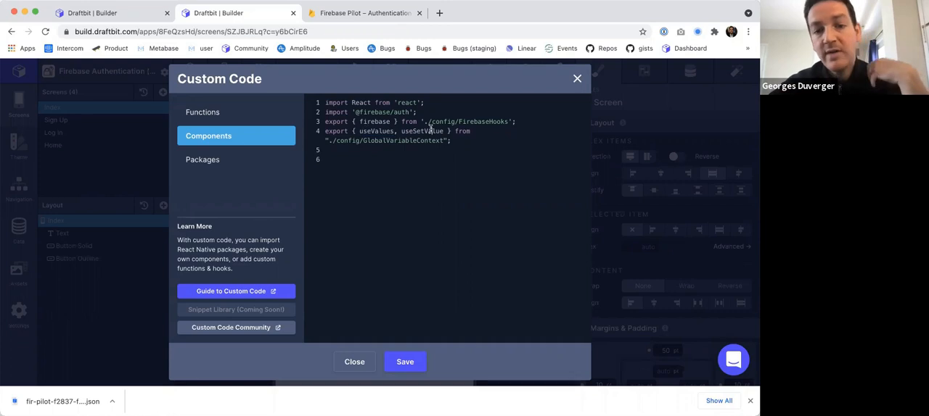
Save the custom components code and close the Custom Code dialog.
click(578, 79)
click(404, 361)
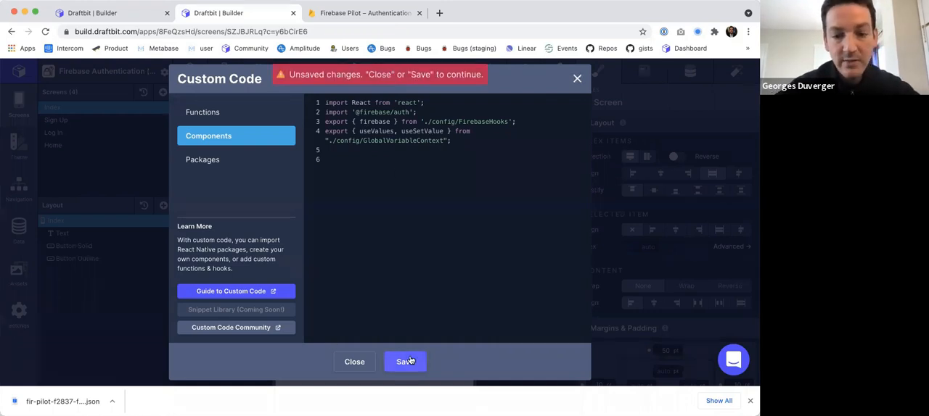
click(577, 78)
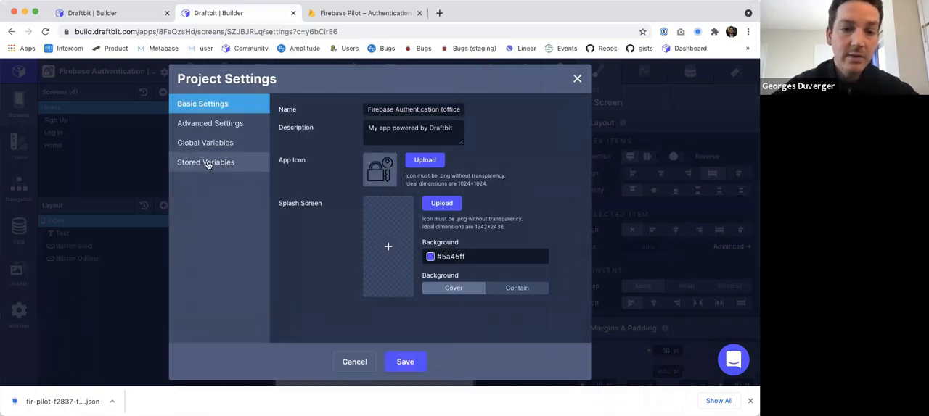
Add a stored variable named USER_ID without a default value and save the project settings.
click(207, 162)
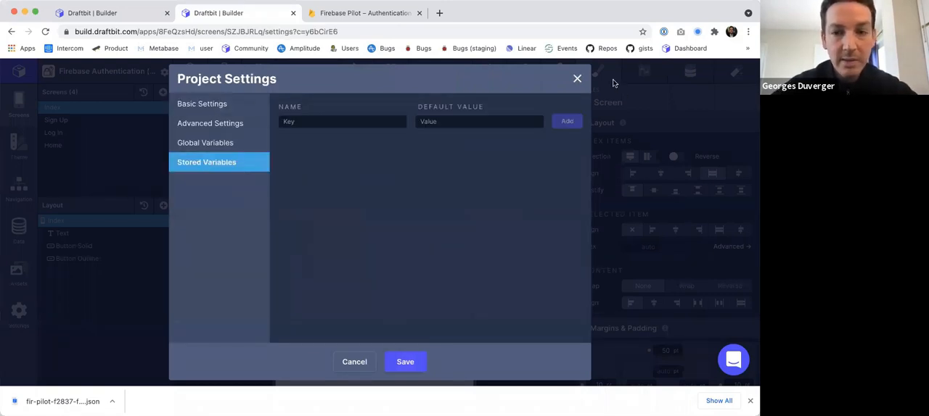
click(578, 78)
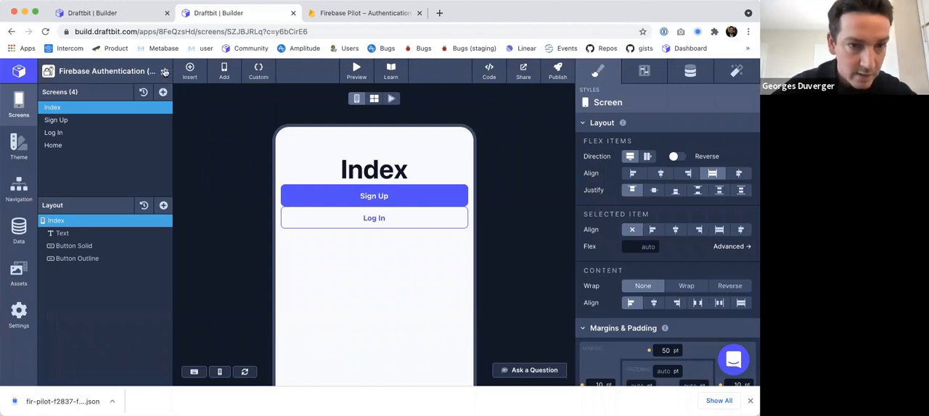
click(164, 73)
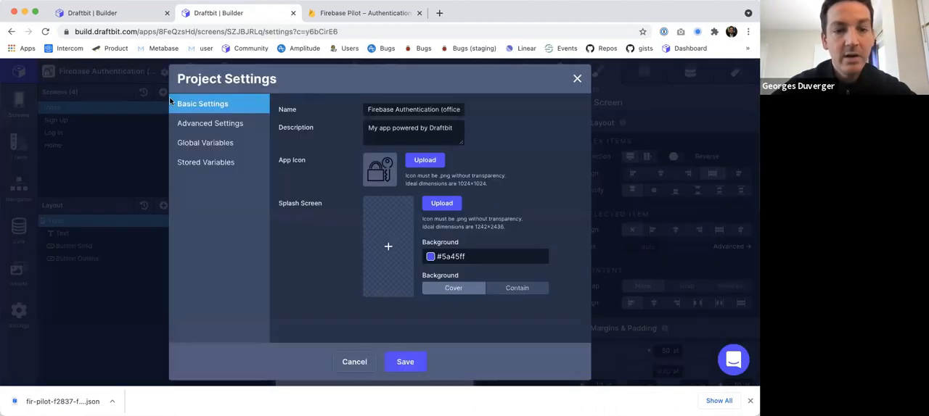
click(203, 163)
click(317, 123)
text(USER_ID)
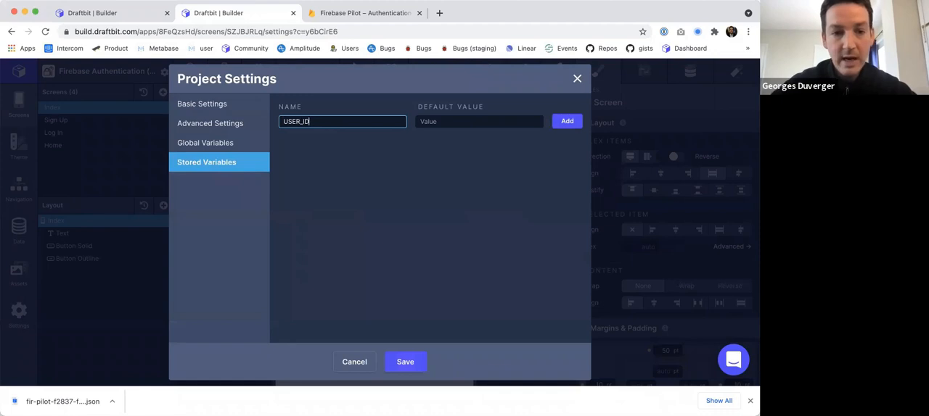
click(567, 123)
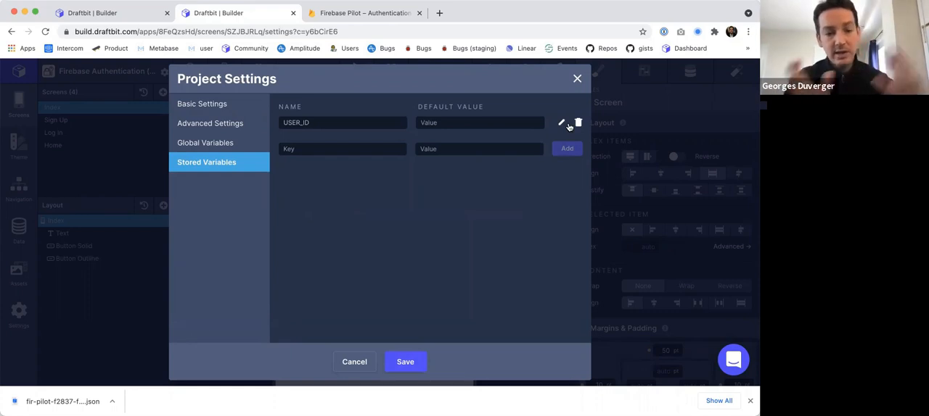
click(405, 362)
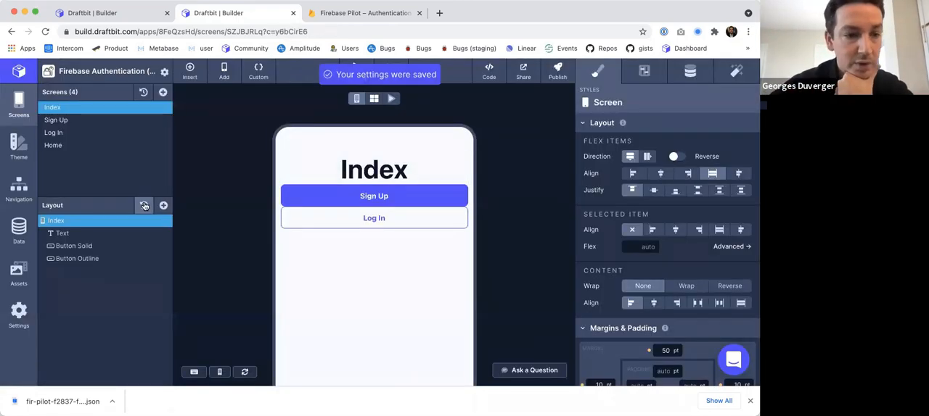
Add a custom function named signUp to the Sign Up screen.
click(78, 120)
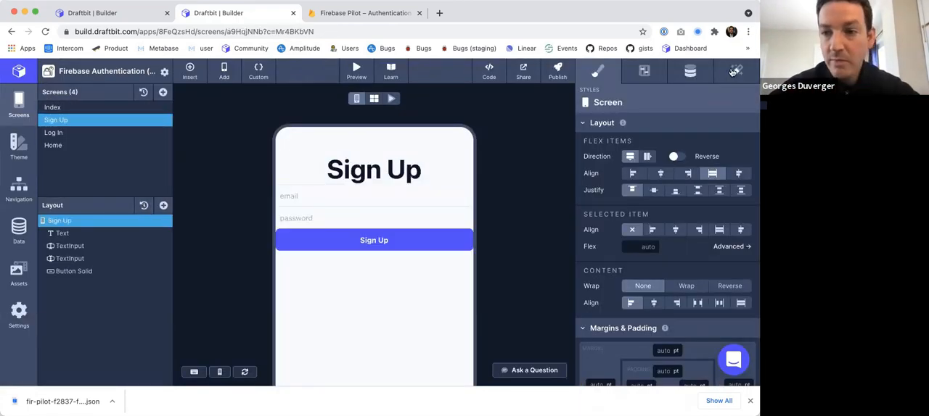
click(262, 74)
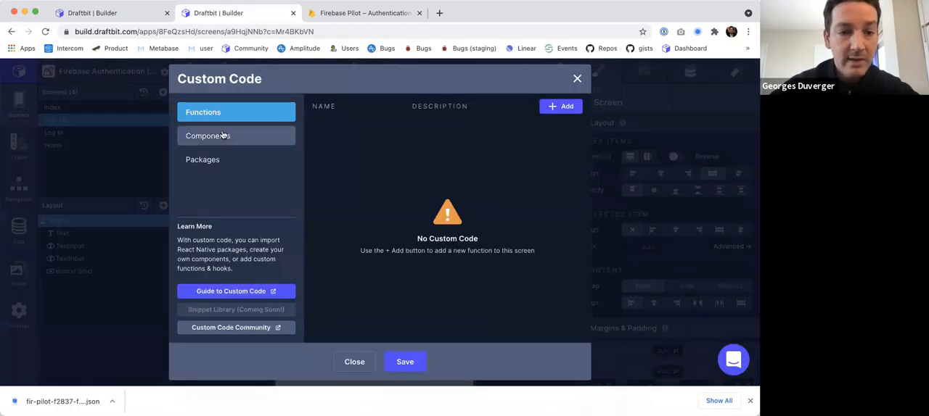
click(228, 138)
click(234, 110)
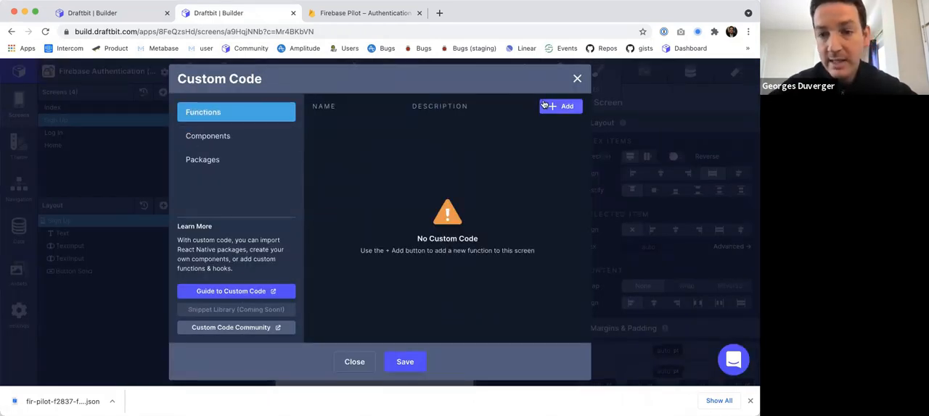
click(566, 106)
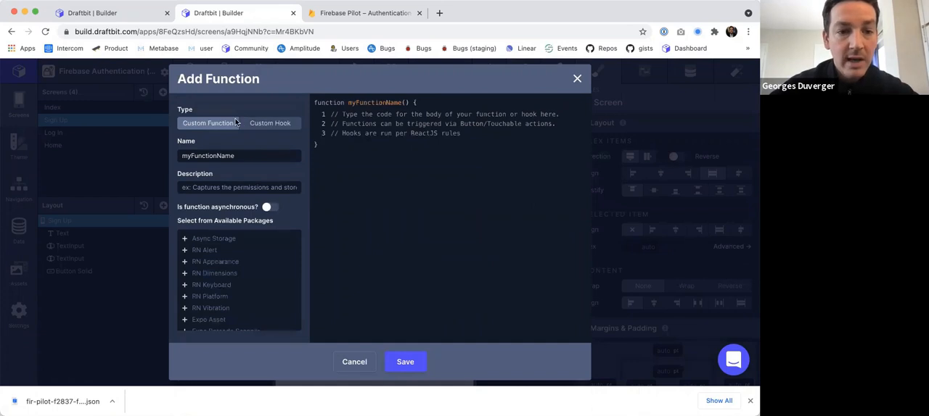
double_click(243, 156)
text(signUp)
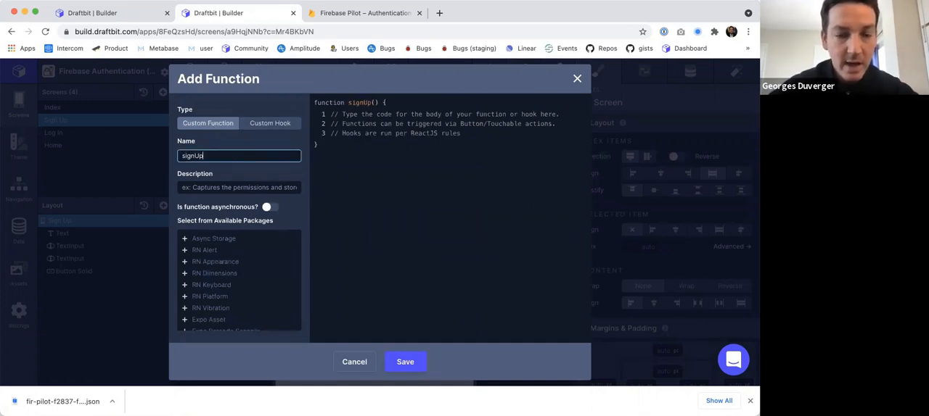
Copy the sign-up code from the original app's Sign Up screen and replace the signUp function's placeholder body with it.
click(367, 147)
key(ctrl+shift+Tab)
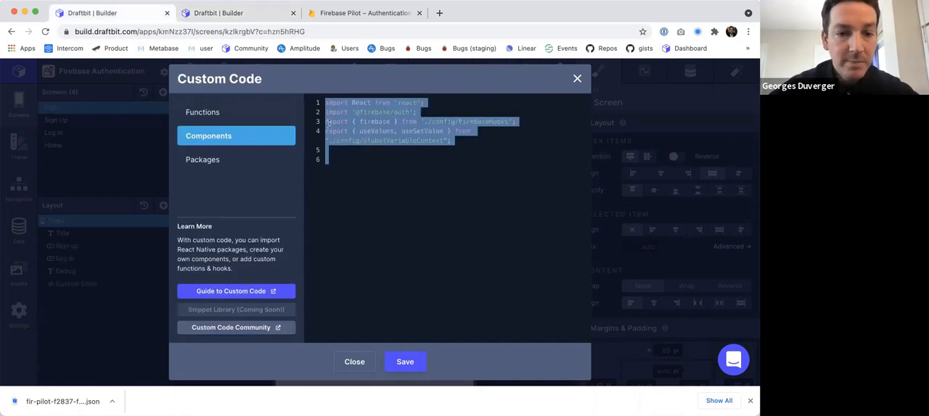
click(203, 111)
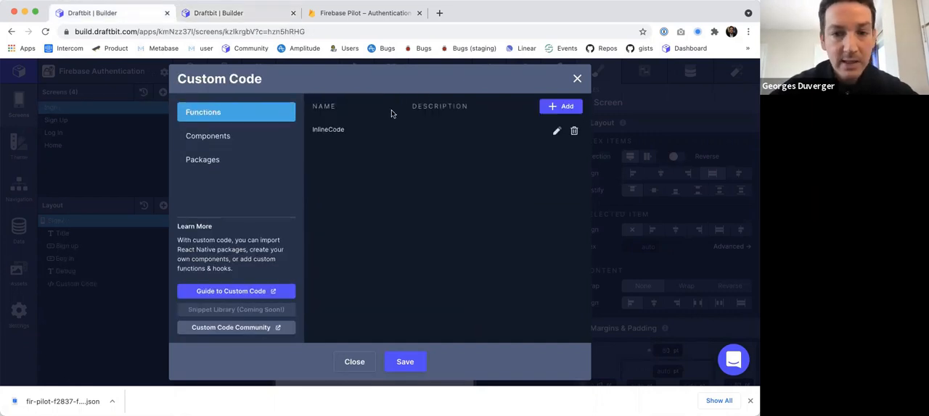
click(577, 78)
click(54, 120)
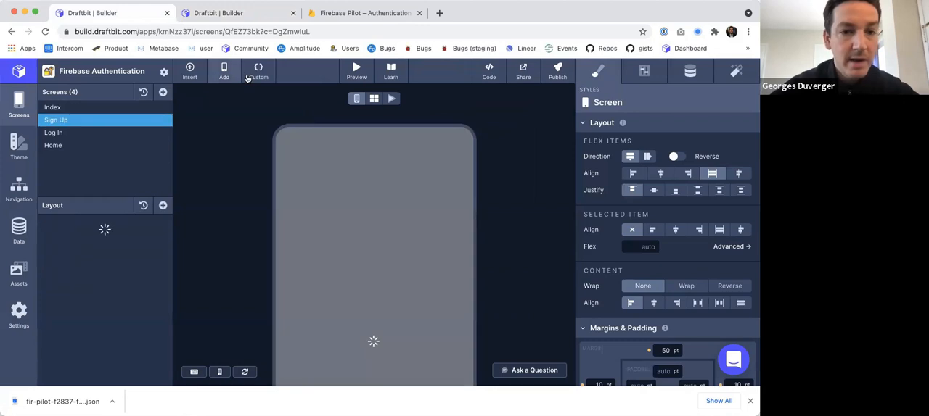
click(209, 14)
key(super+a)
key(super+v)
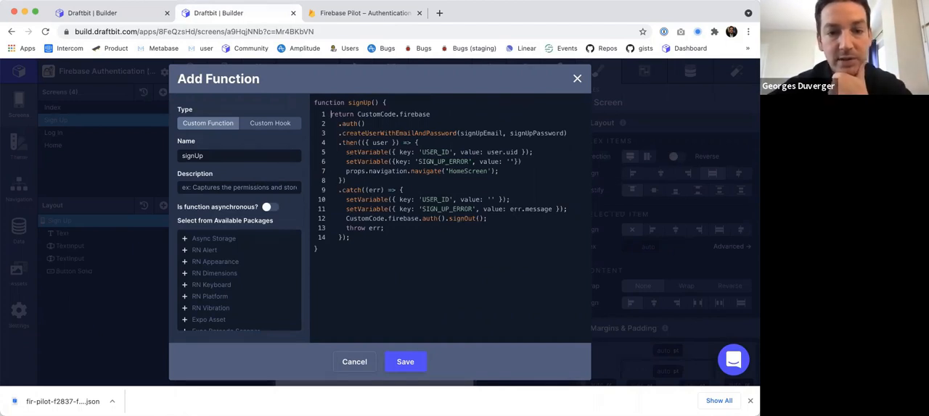
Replace the createUserWithEmailAndPassword arguments in the signUp function with emailValue and passwordValue.
drag(357, 114, 433, 115)
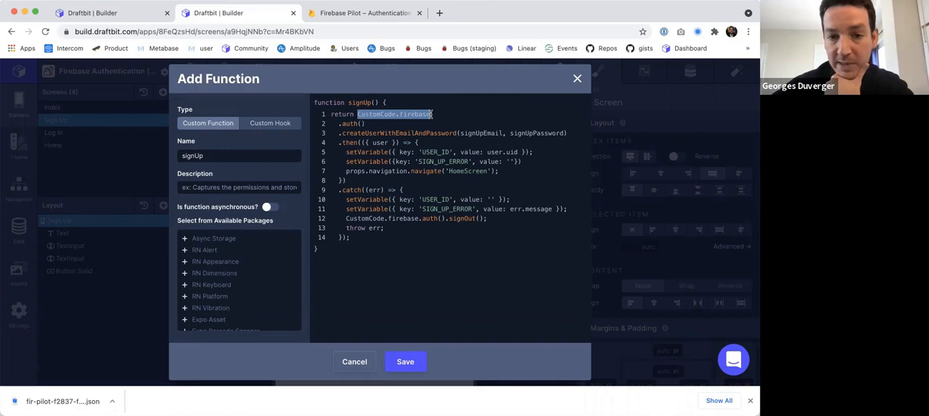
click(387, 122)
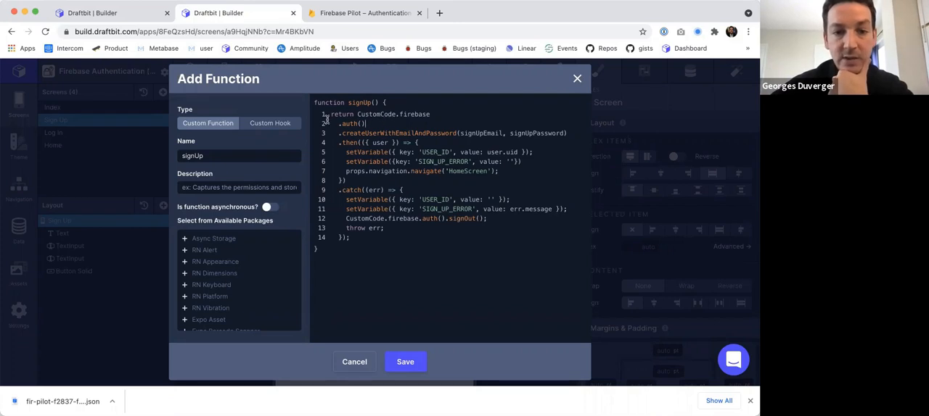
drag(338, 125, 463, 128)
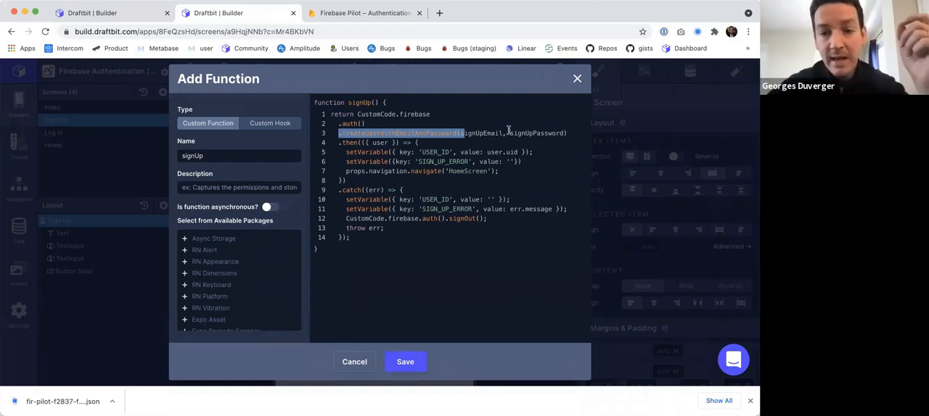
double_click(479, 132)
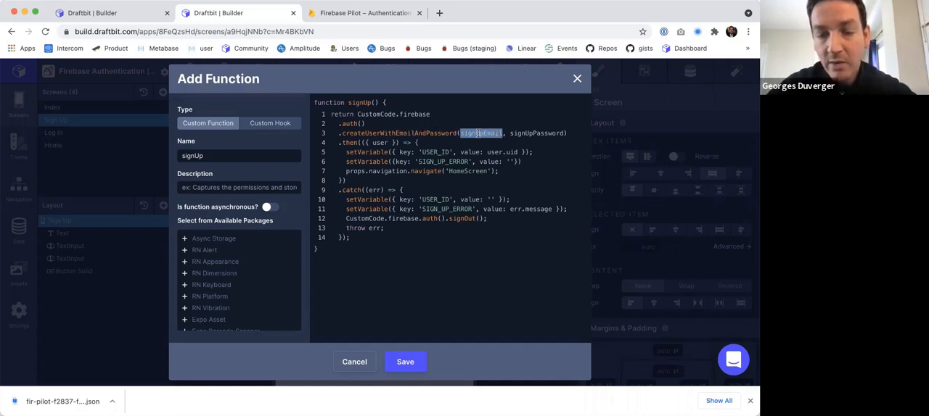
text(emailValue)
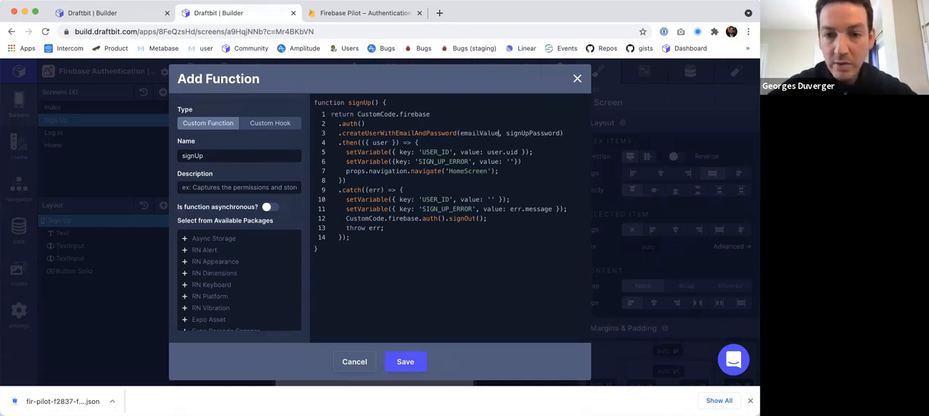
double_click(529, 133)
text(password)
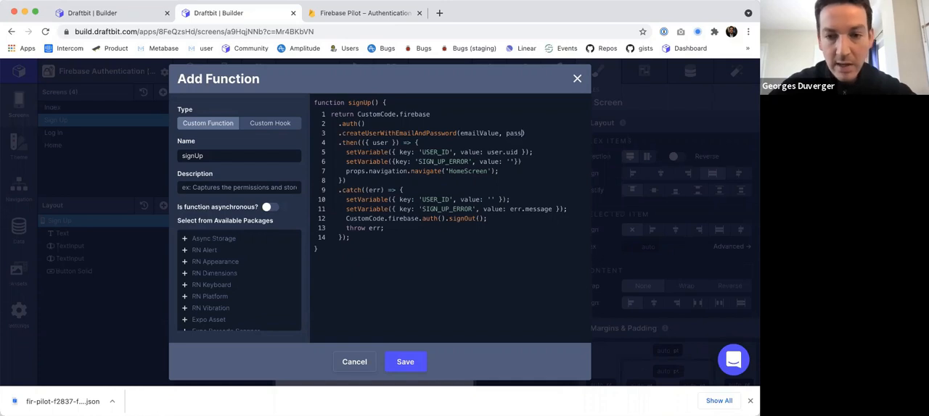
text(Value)
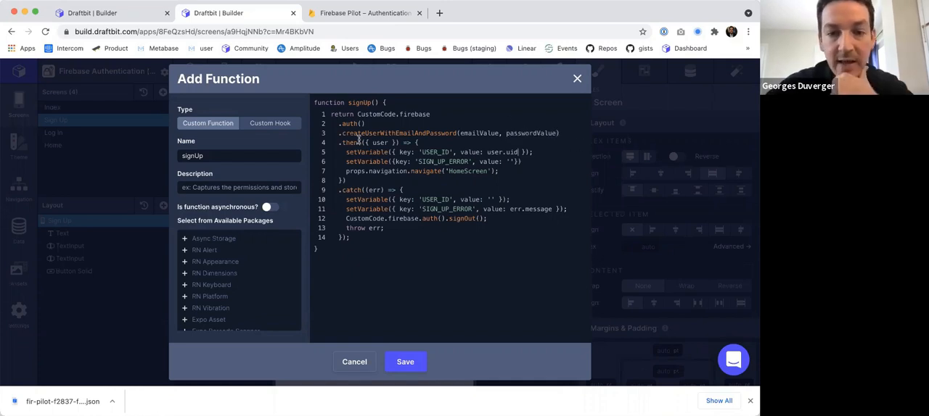
Examine how the signUp code sets USER_ID and SIGN_UP_ERROR, navigates to HomeScreen and handles errors by signing out.
drag(341, 152, 540, 151)
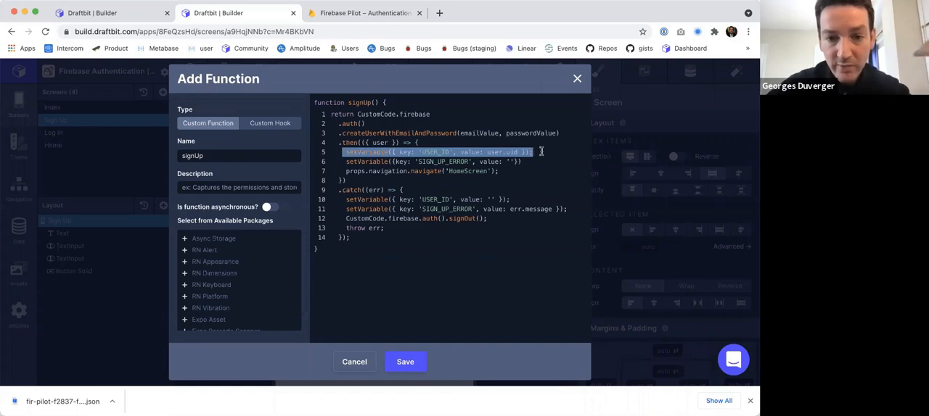
click(448, 140)
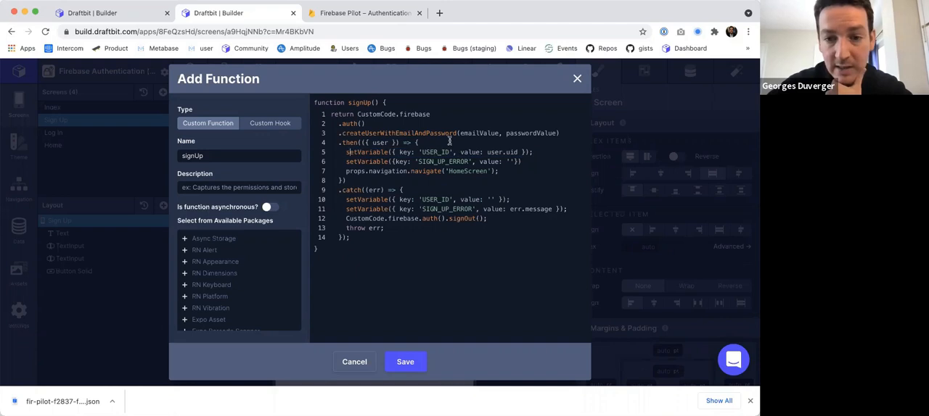
drag(486, 152, 516, 148)
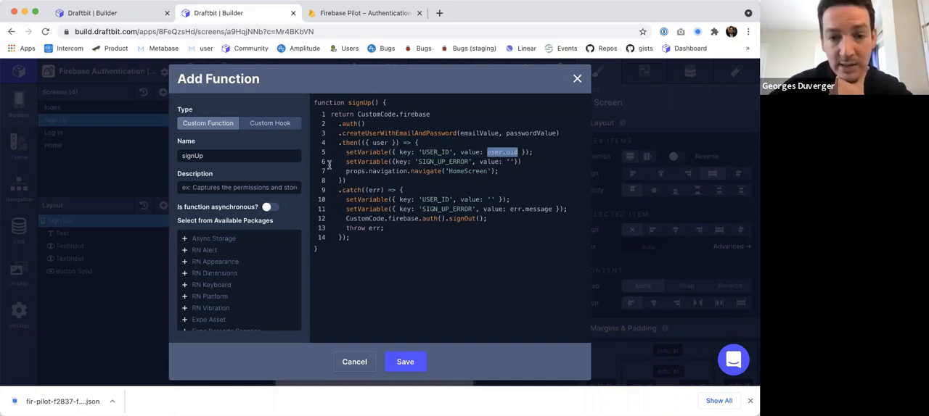
drag(349, 162, 527, 159)
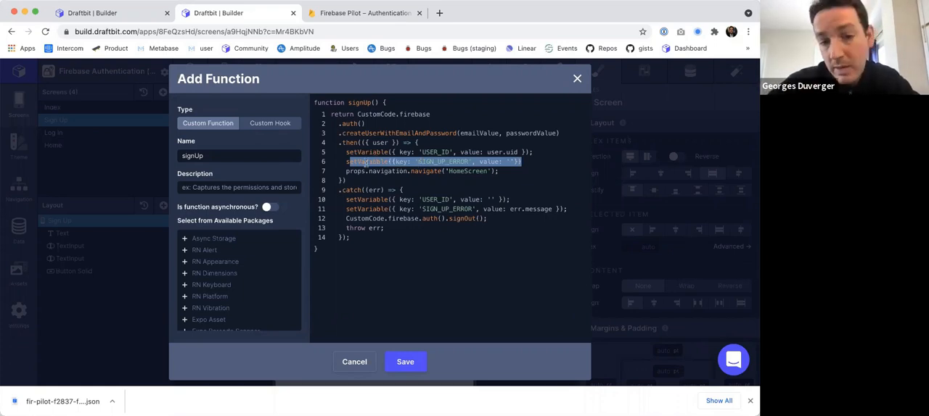
click(347, 162)
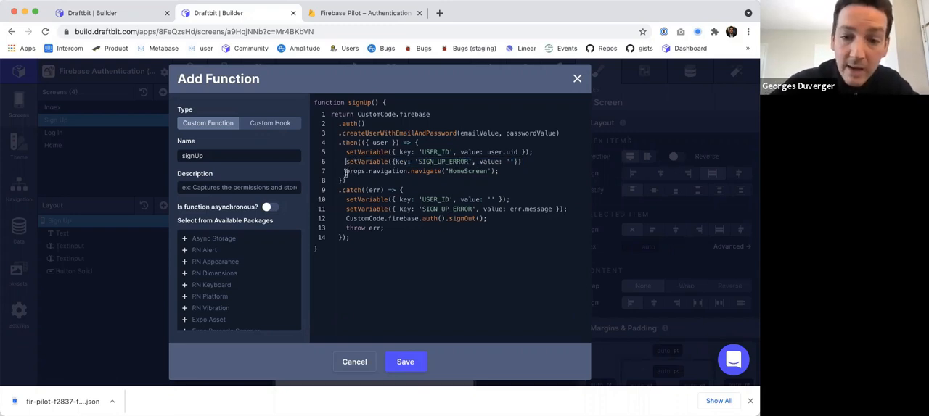
drag(346, 173, 507, 172)
drag(336, 192, 405, 191)
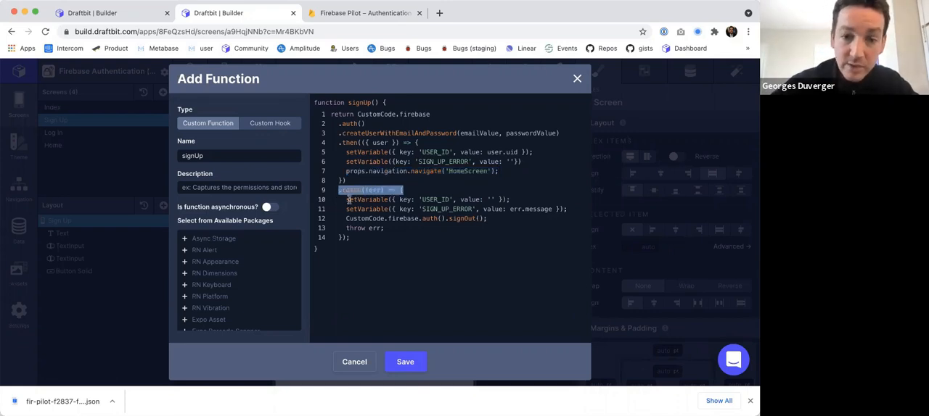
drag(346, 199, 425, 209)
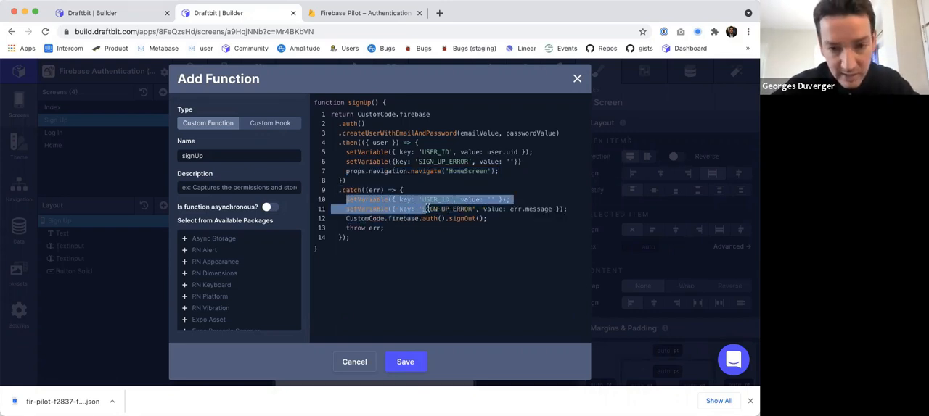
drag(347, 218, 488, 218)
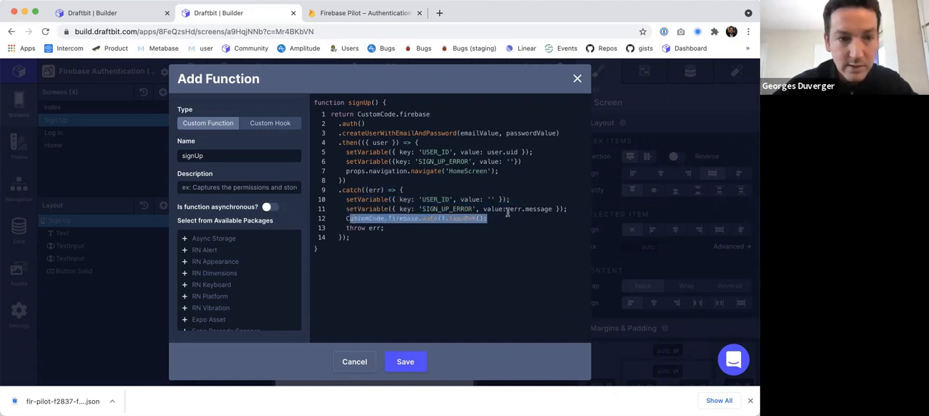
Add a Text element below the heading on the Home screen.
click(63, 147)
click(63, 147)
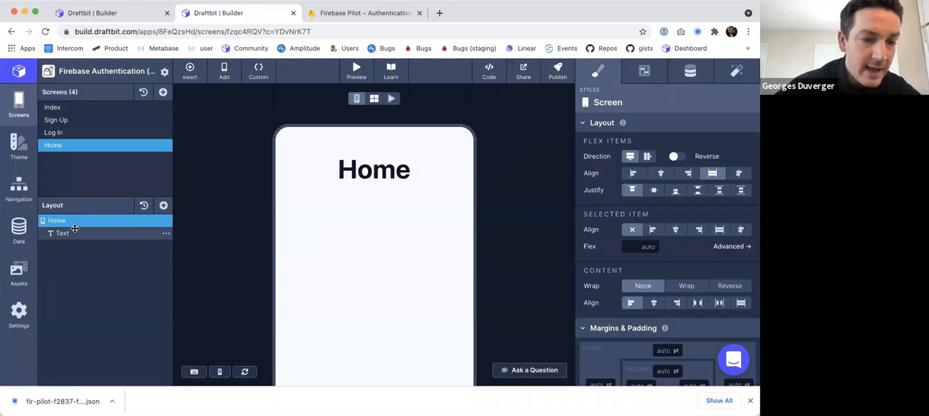
click(163, 206)
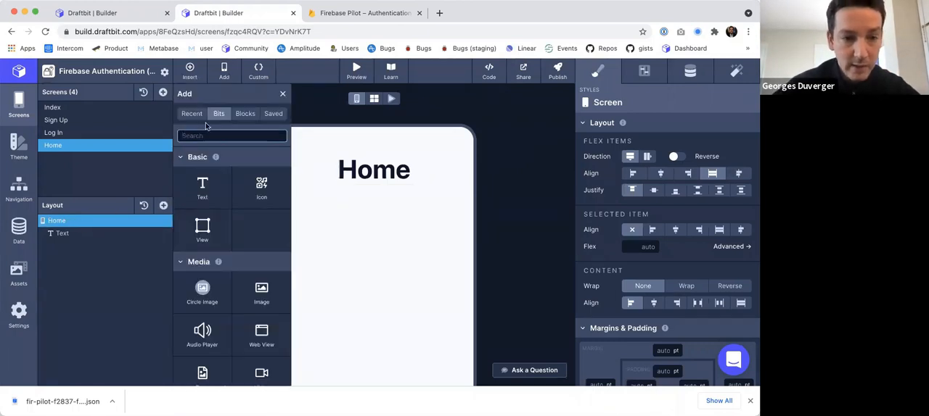
drag(201, 184, 82, 249)
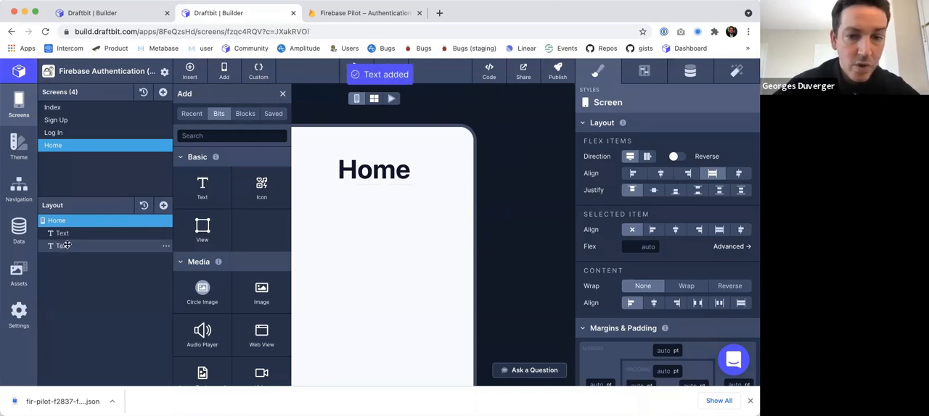
click(282, 94)
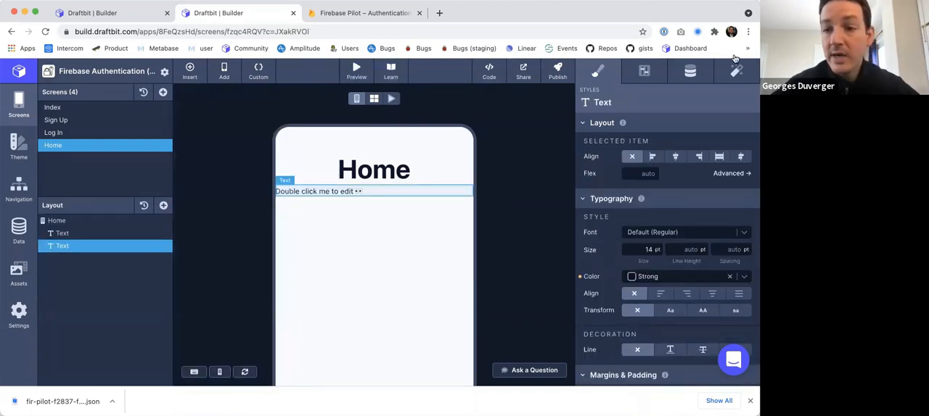
Set the new Home text to "User ID: {{uSERID}}", with uSERID bound to the USER_ID global variable.
click(690, 71)
text(Us)
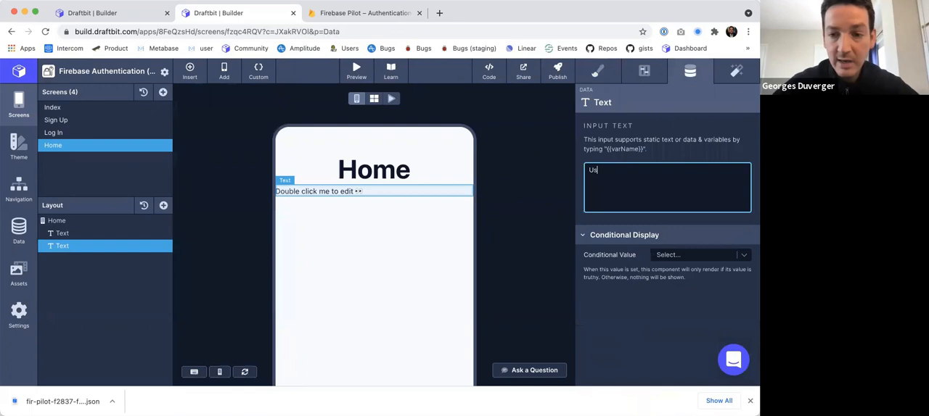
text(er ID: )
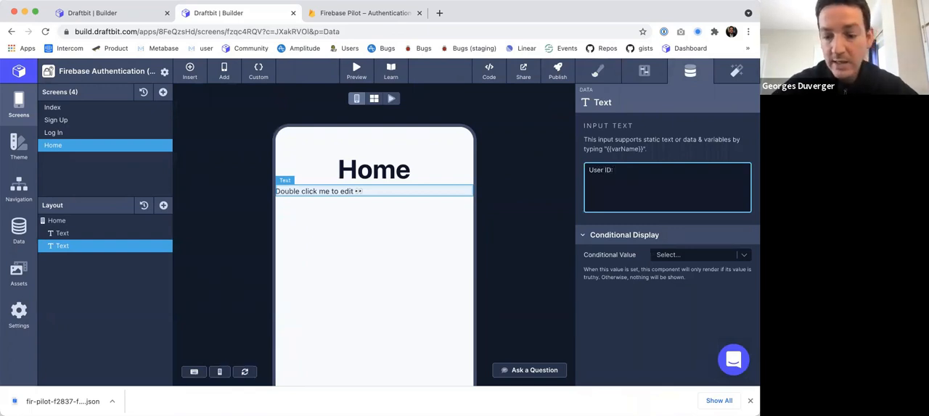
text({{)
click(636, 225)
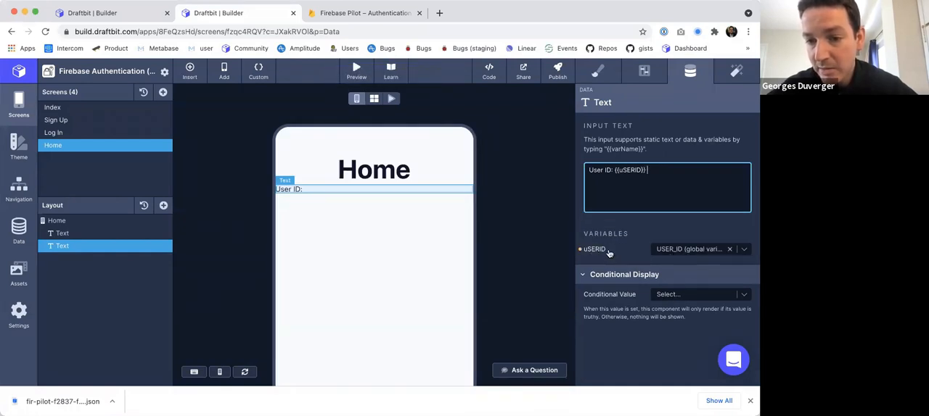
click(536, 196)
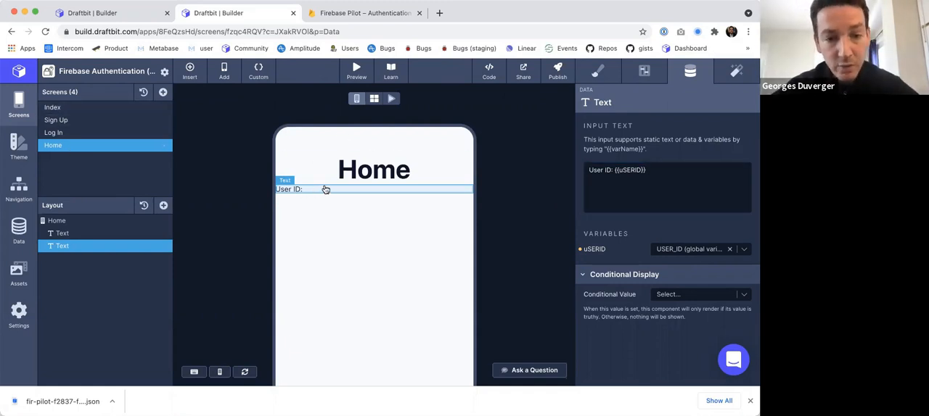
Preview the app from the Index screen and go to its Sign Up screen.
click(113, 120)
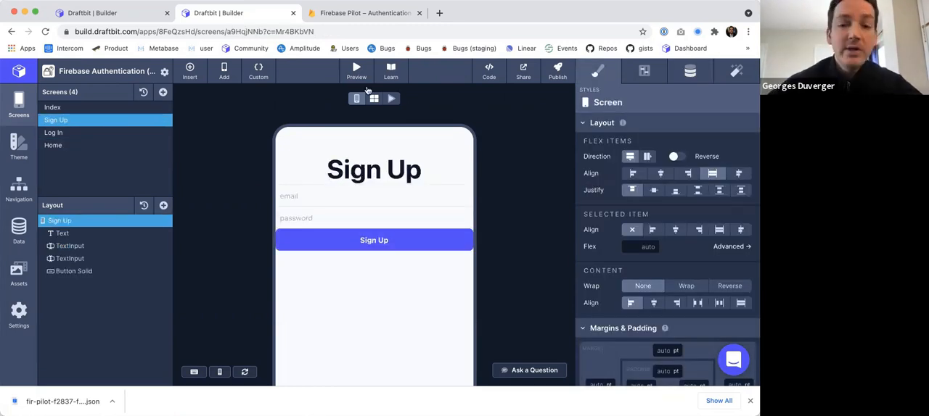
click(80, 109)
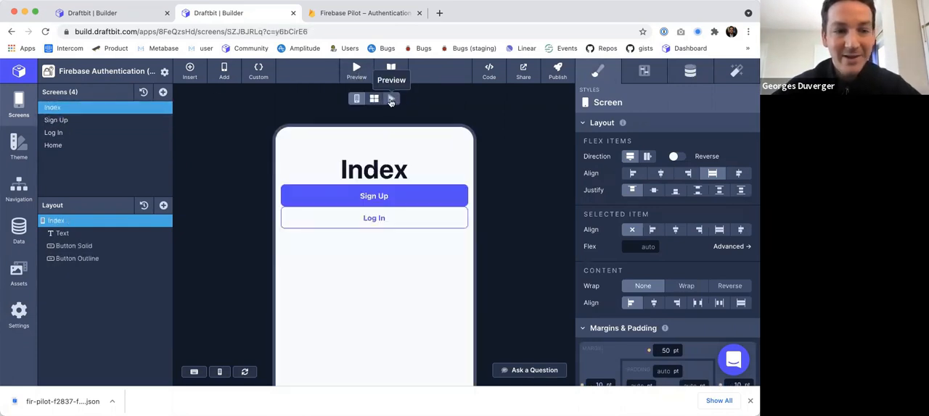
click(390, 98)
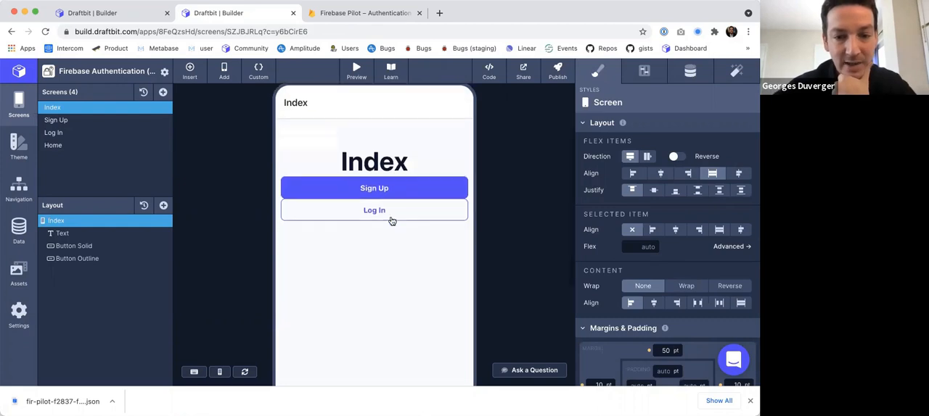
click(378, 188)
Fill in the test account's e-mail and password in the previewed sign-up form, try to submit it, and leave the preview.
click(322, 188)
text(toto@draftbiut.)
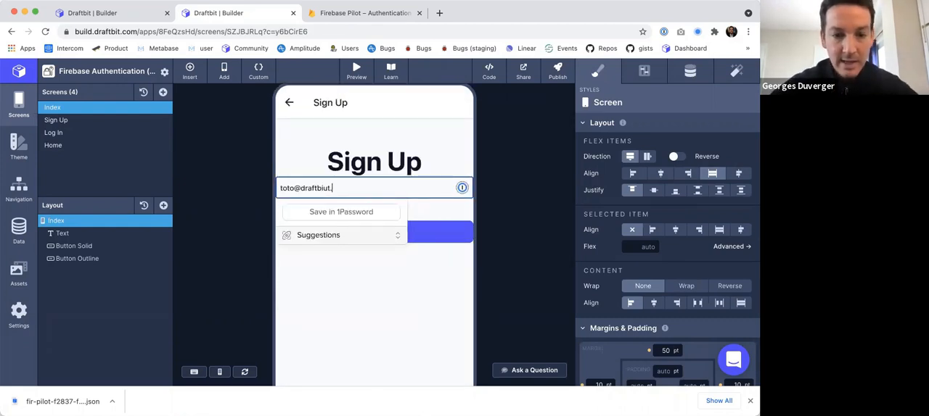
key(BackSpace)
key(BackSpace)
key(BackSpace)
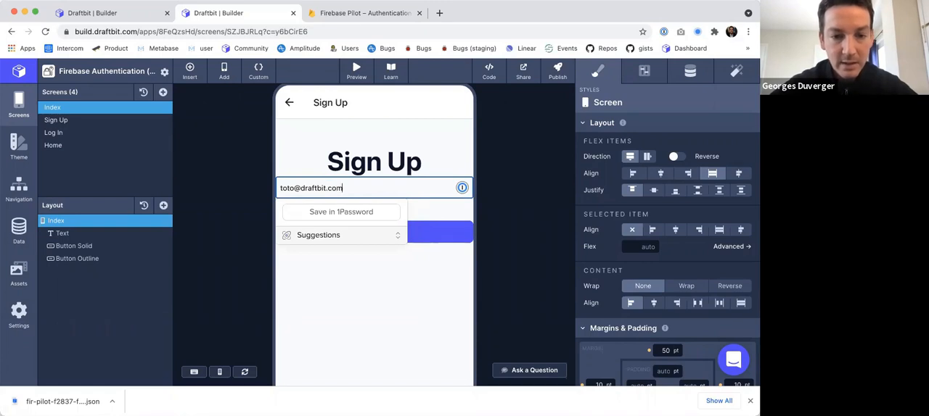
key(Tab)
text(•••)
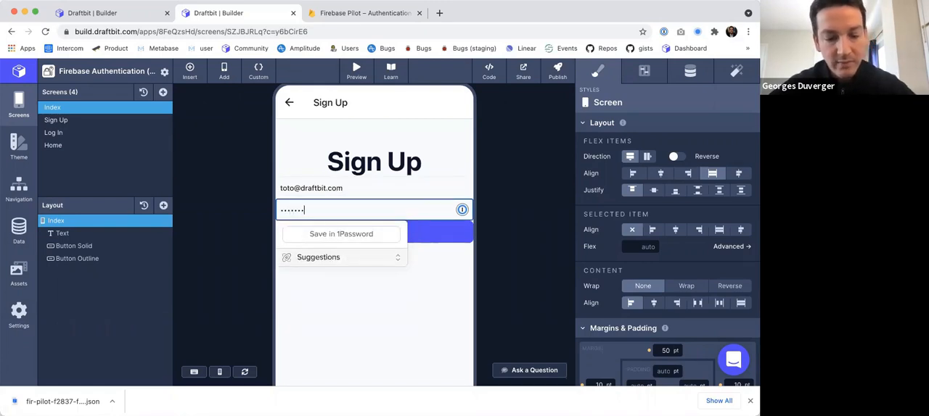
click(368, 238)
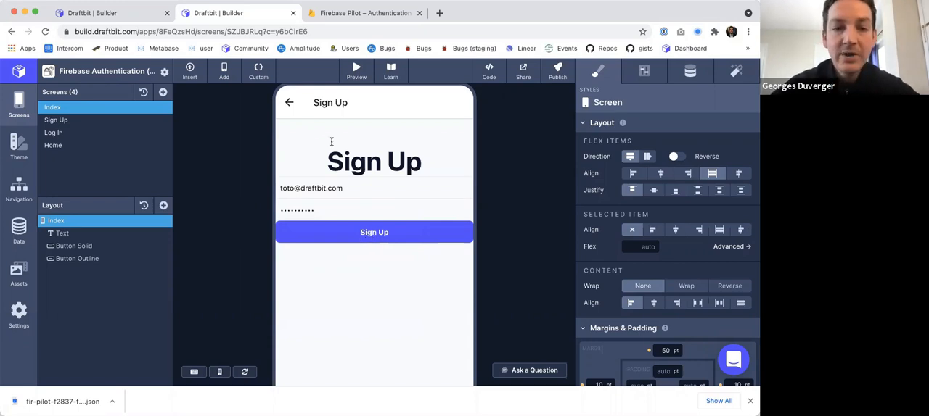
scroll(331, 142, up, 1)
scroll(350, 138, up, 1)
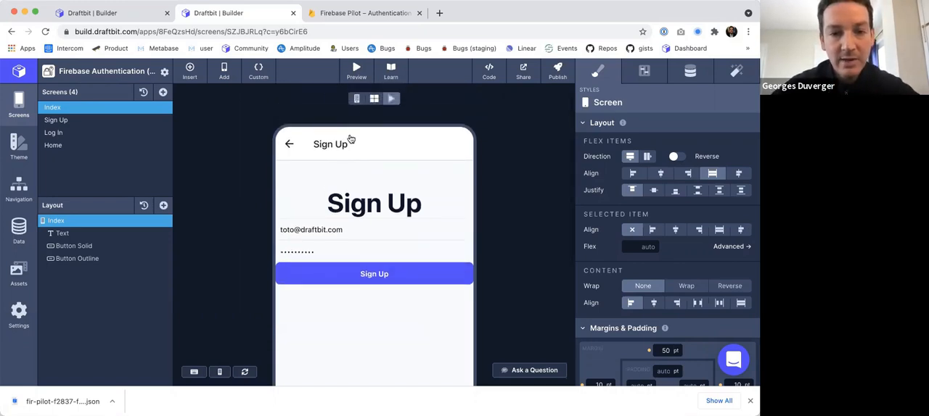
click(356, 98)
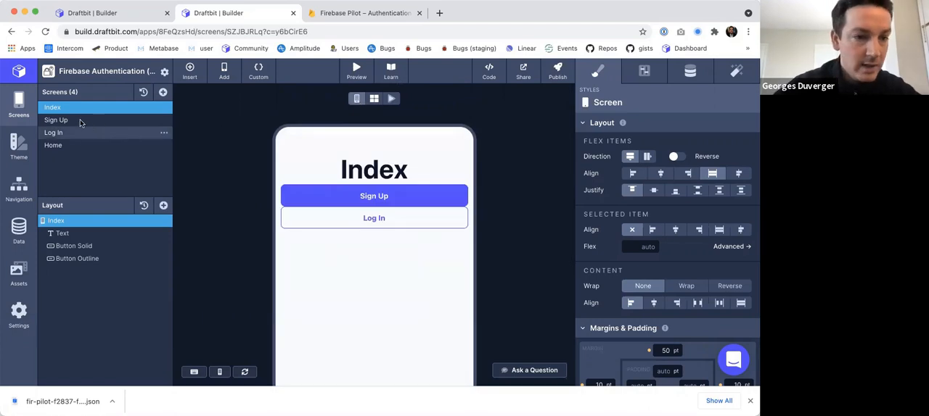
Add a Run a Custom Function action calling signUp to the On Tap trigger of the Sign Up screen's button.
click(80, 119)
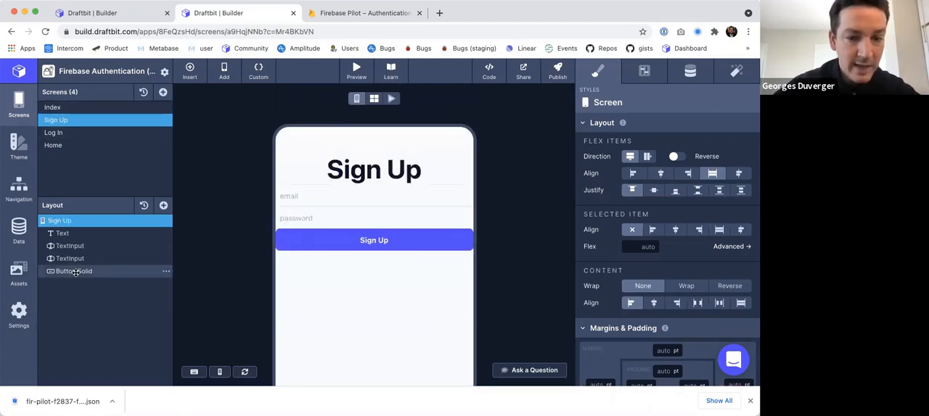
click(75, 271)
click(736, 70)
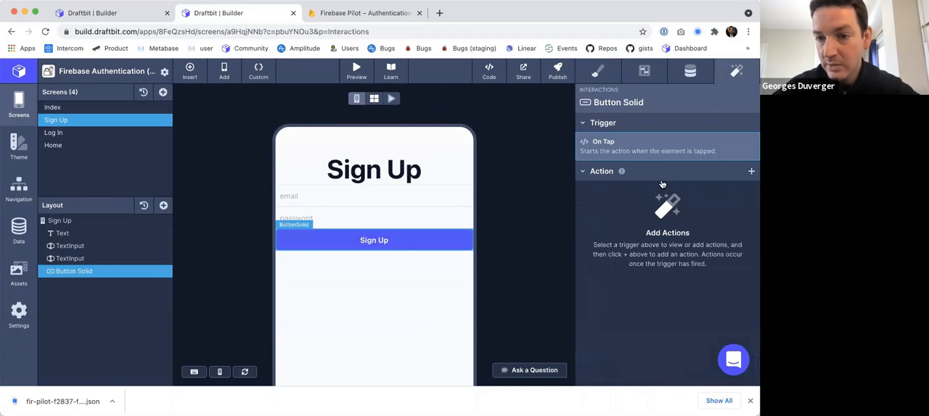
click(751, 173)
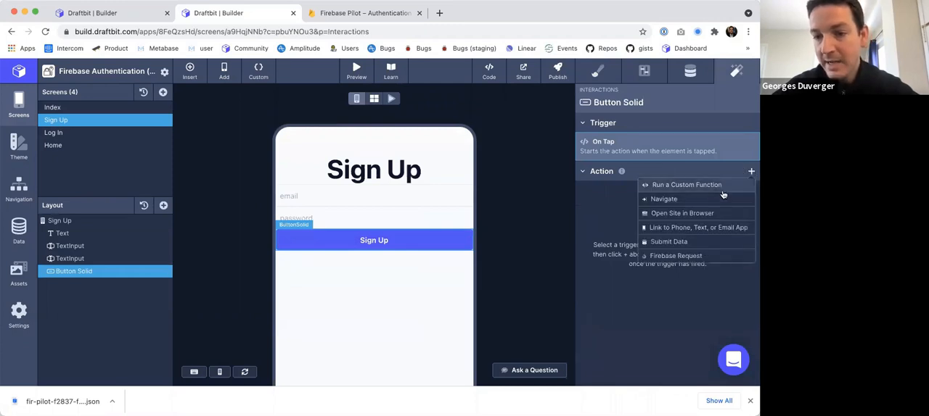
click(691, 183)
click(691, 158)
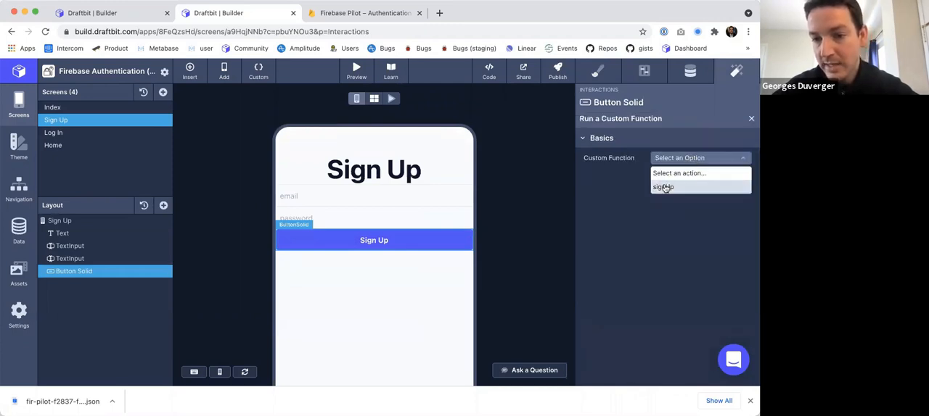
click(666, 187)
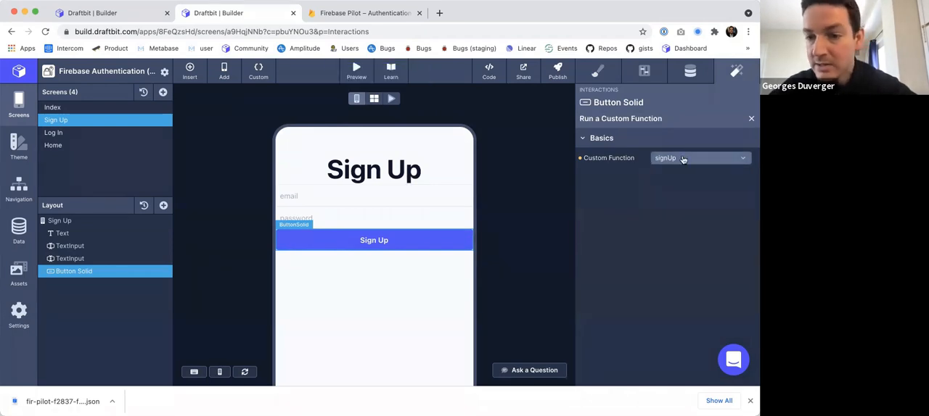
Preview the Sign Up screen and open the browser's developer tools on its Sign Up button.
click(391, 98)
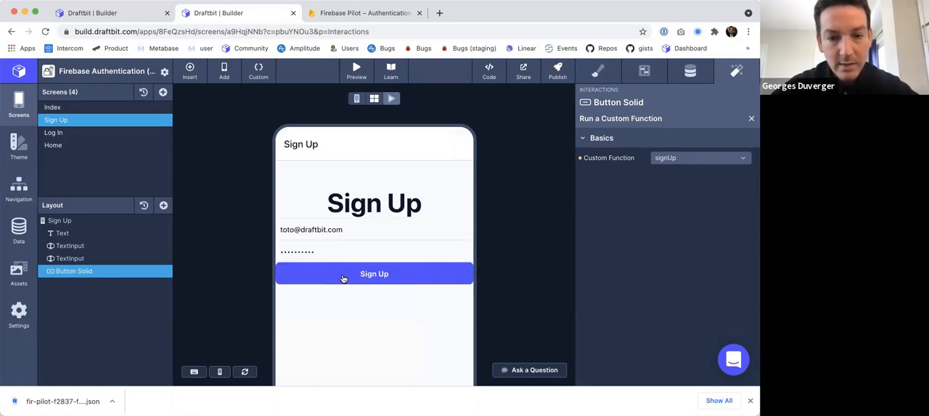
right_click(343, 279)
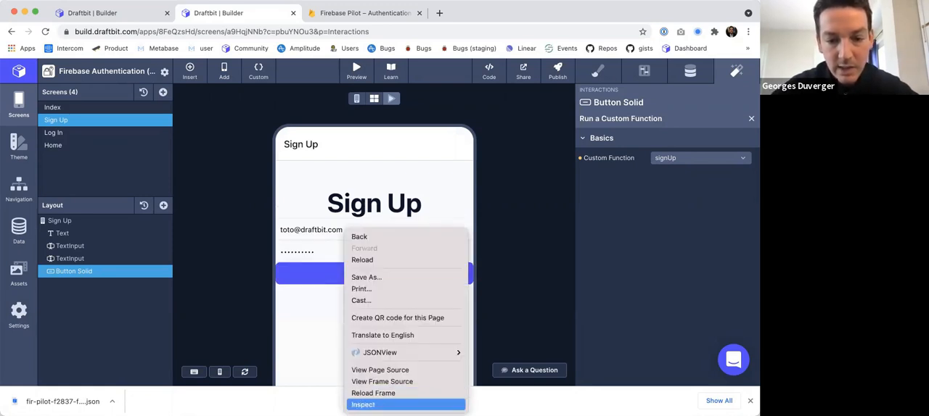
click(370, 404)
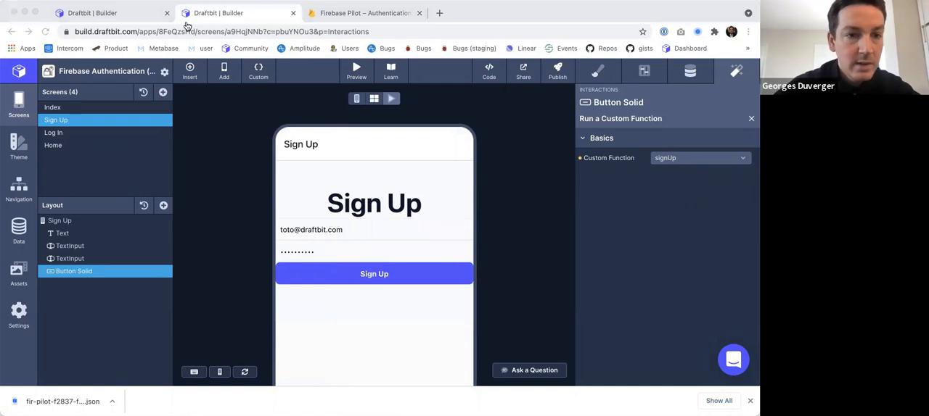
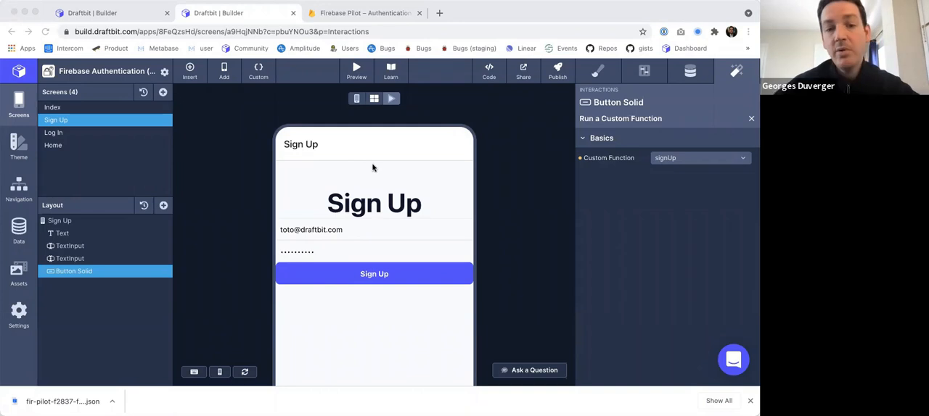
Leave the live preview and look at the Home and Index screens.
click(214, 205)
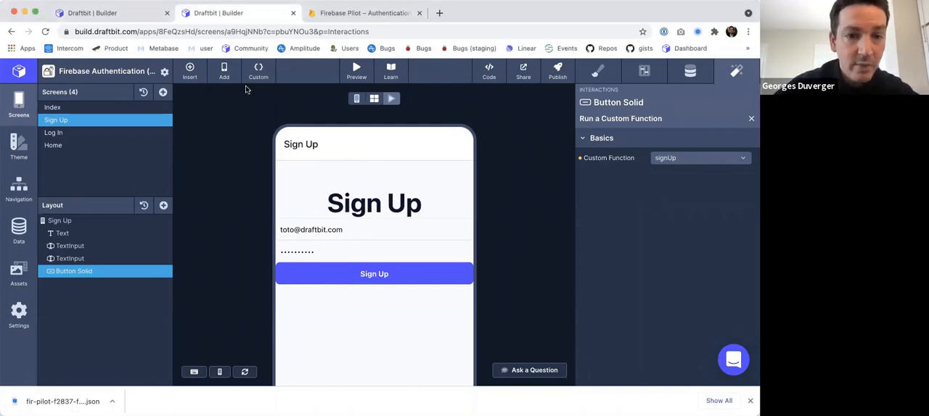
click(356, 98)
click(72, 145)
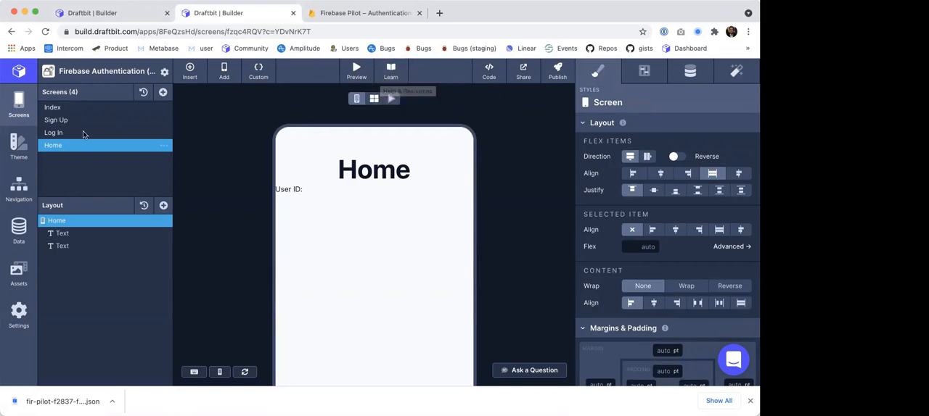
click(124, 109)
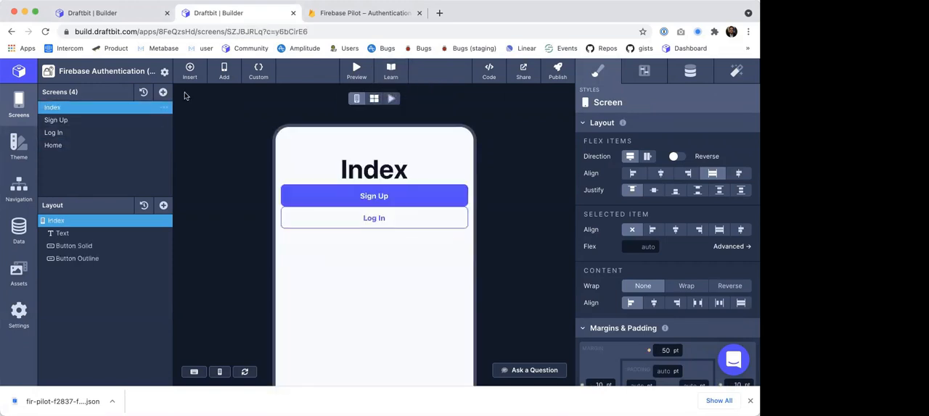
Review the useValues and useSetValue exports in the custom code's components file.
click(257, 71)
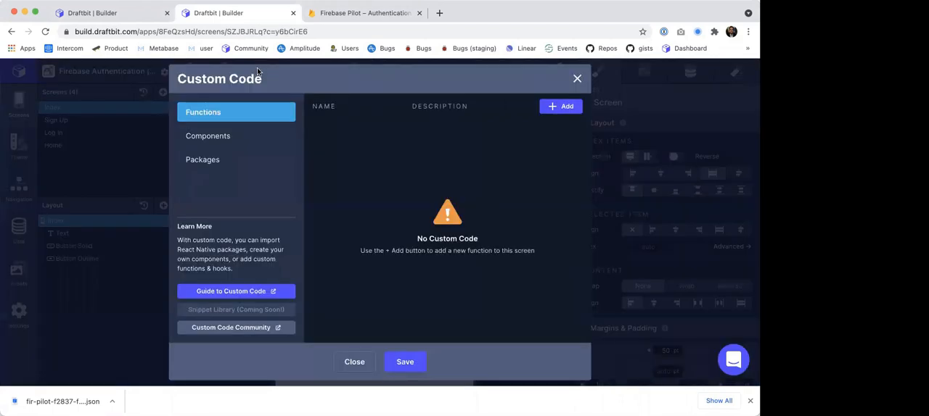
click(224, 143)
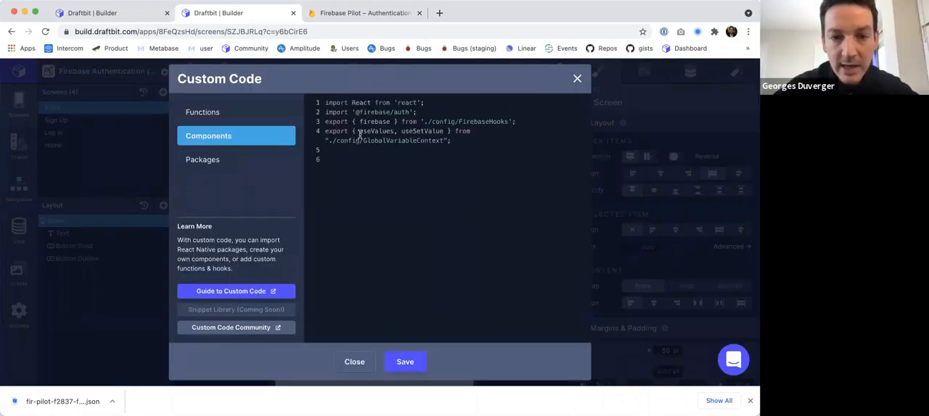
drag(328, 141, 353, 133)
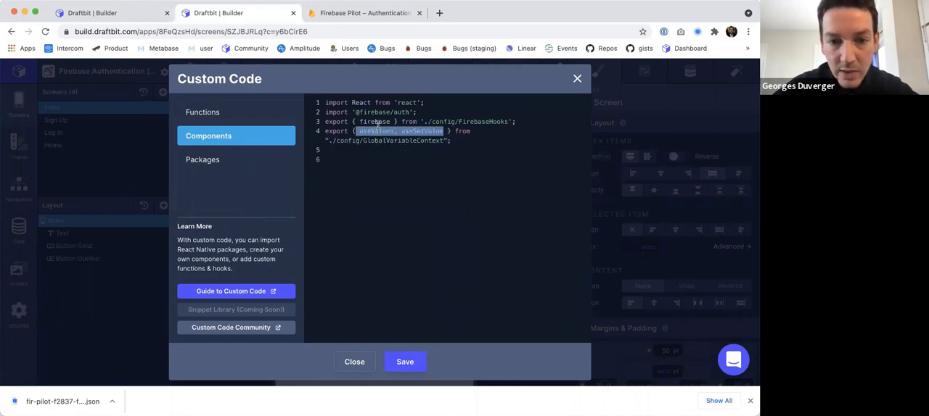
click(367, 131)
double_click(367, 131)
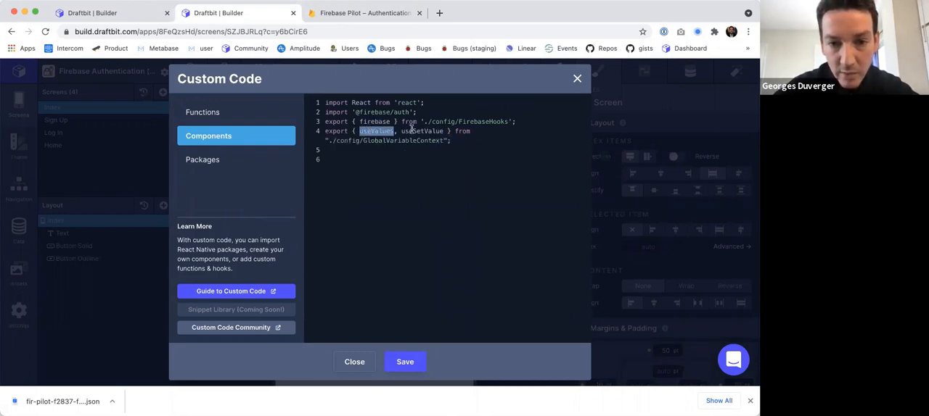
double_click(413, 132)
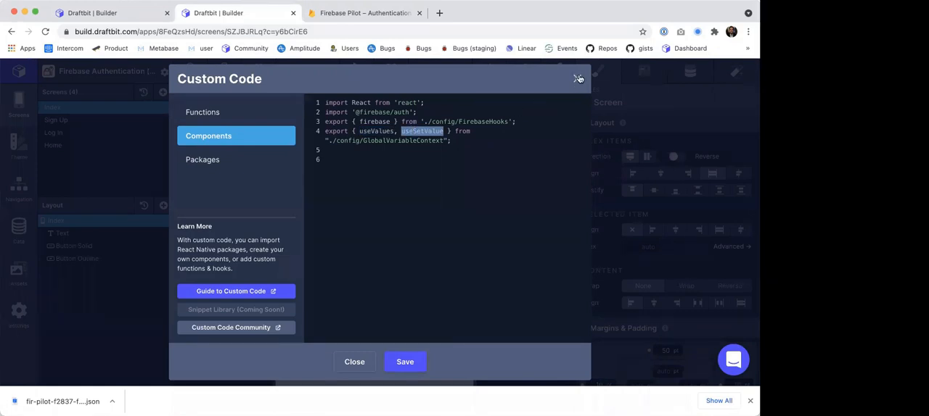
Replace the setVariable calls with setValue in the Sign Up screen's signUp function.
click(214, 121)
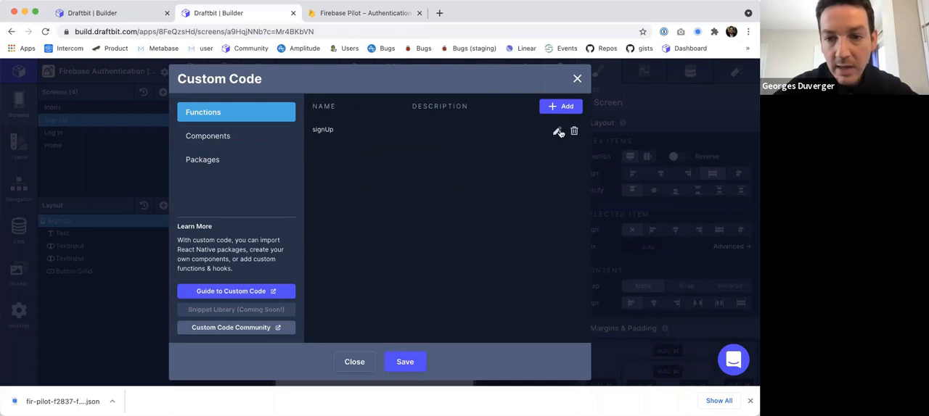
click(556, 130)
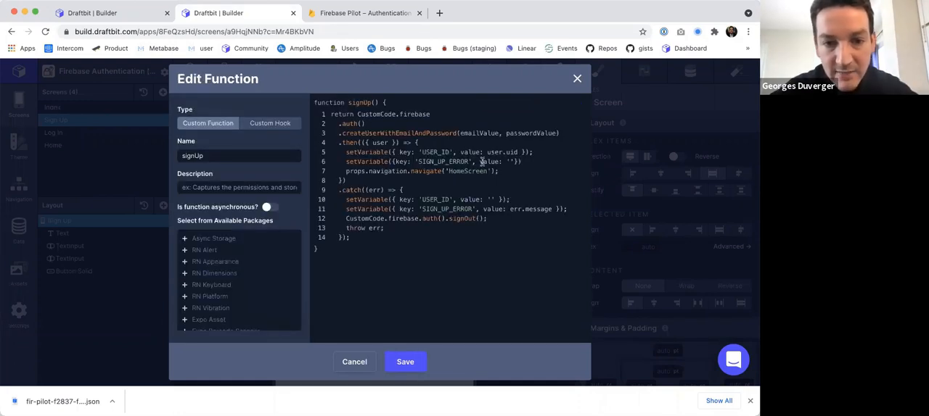
drag(357, 152, 389, 152)
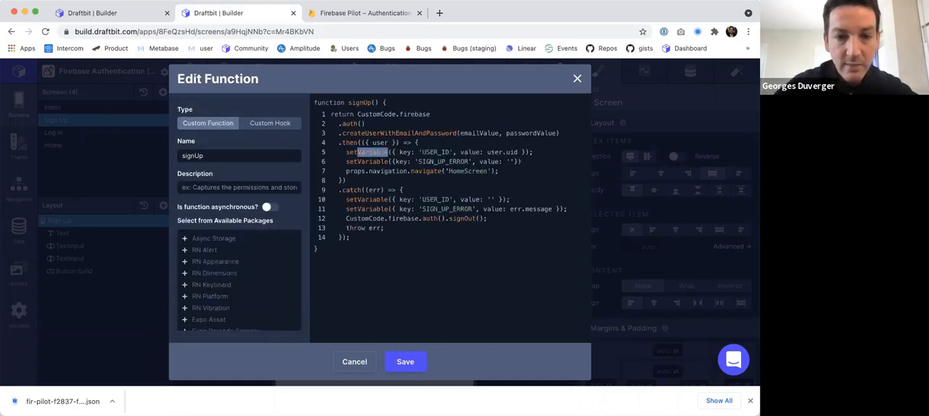
text(Value)
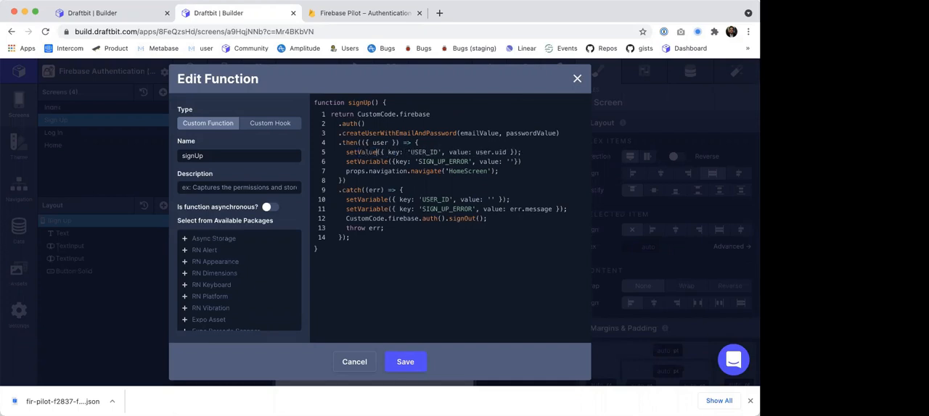
key(BackSpace)
key(BackSpace)
key(BackSpace)
key(BackSpace)
key(BackSpace)
key(BackSpace)
text(lue)
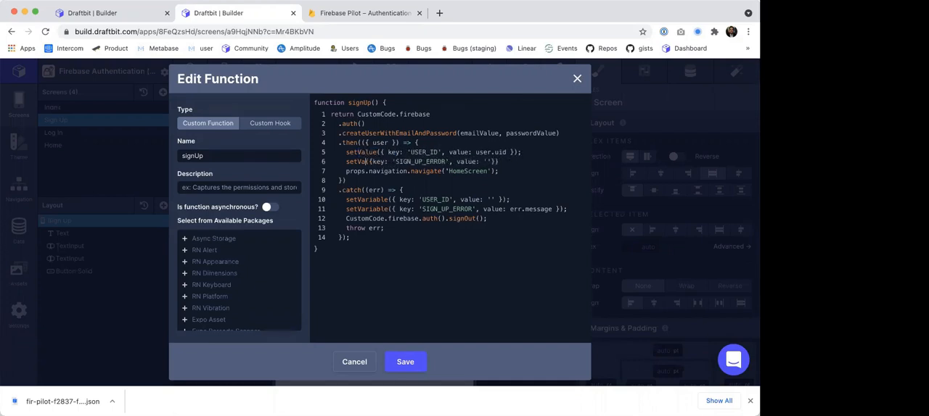
key(BackSpace)
key(BackSpace)
key(BackSpace)
key(BackSpace)
key(BackSpace)
key(BackSpace)
text(lue)
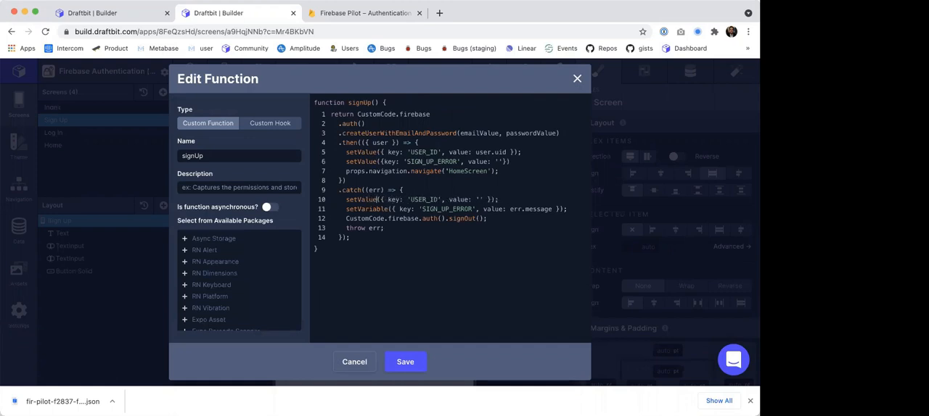
key(BackSpace)
key(BackSpace)
key(BackSpace)
key(BackSpace)
key(BackSpace)
key(BackSpace)
text(lue)
Switch to the original Firebase Authentication app and copy the code of its Sign Up screen's inline custom hook.
click(140, 14)
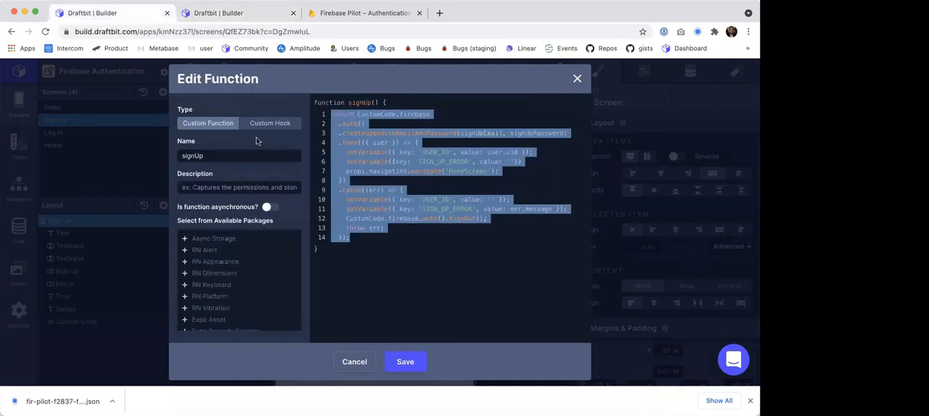
click(354, 362)
click(556, 128)
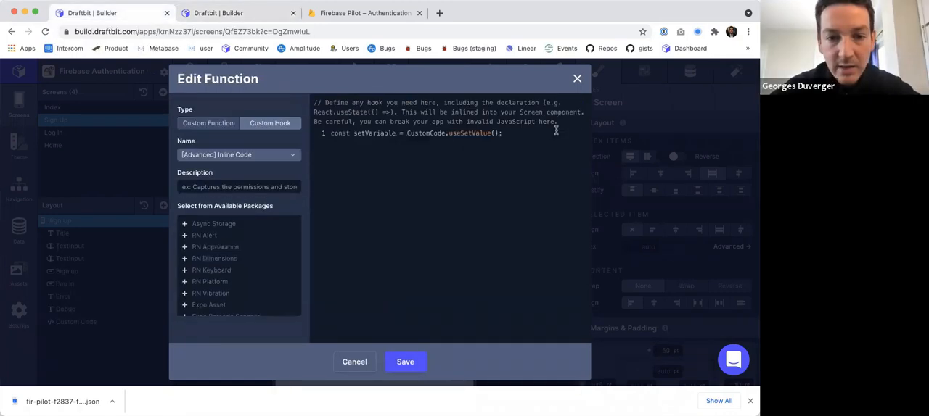
click(353, 366)
Add an [Advanced] Inline Code hook to the rebuilt app's Sign Up screen containing const setVariable = CustomCode.useSetValue();.
click(221, 13)
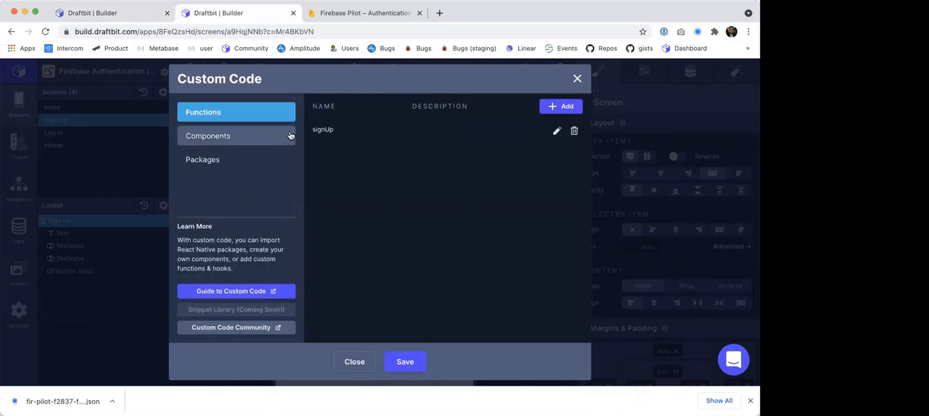
click(577, 79)
click(258, 71)
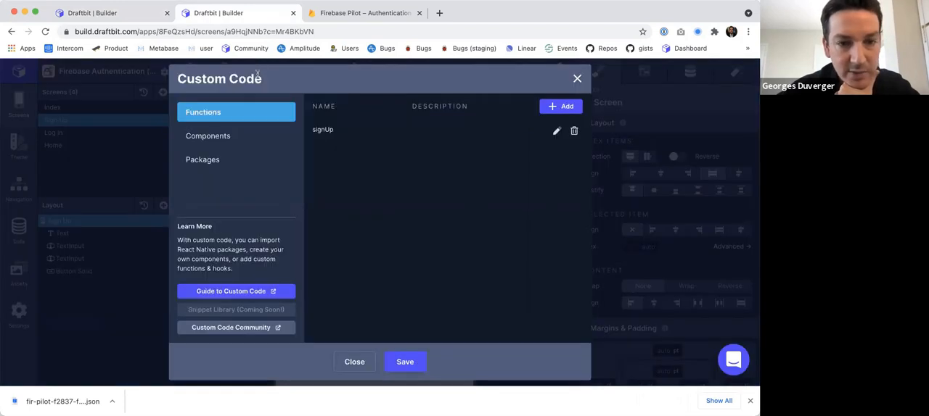
click(563, 109)
click(263, 123)
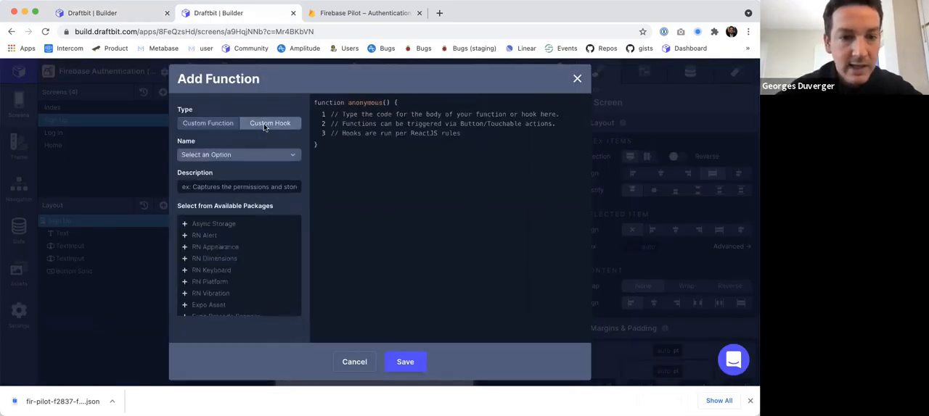
click(235, 155)
click(424, 145)
key(ctrl+a)
text(const setVariable = CustomCode.useSetValue();)
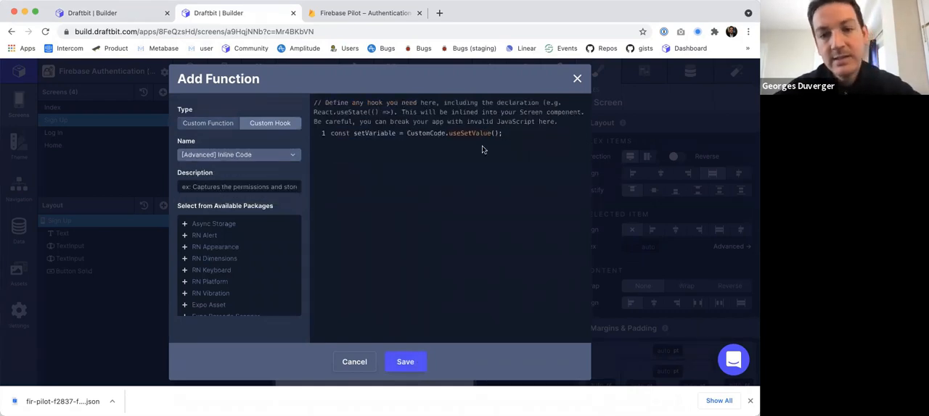
drag(449, 133, 492, 133)
double_click(365, 134)
key(ctrl+c)
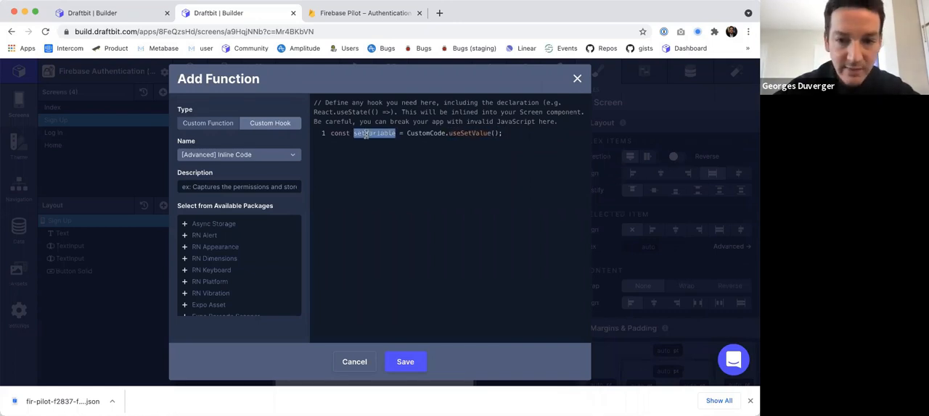
key(Escape)
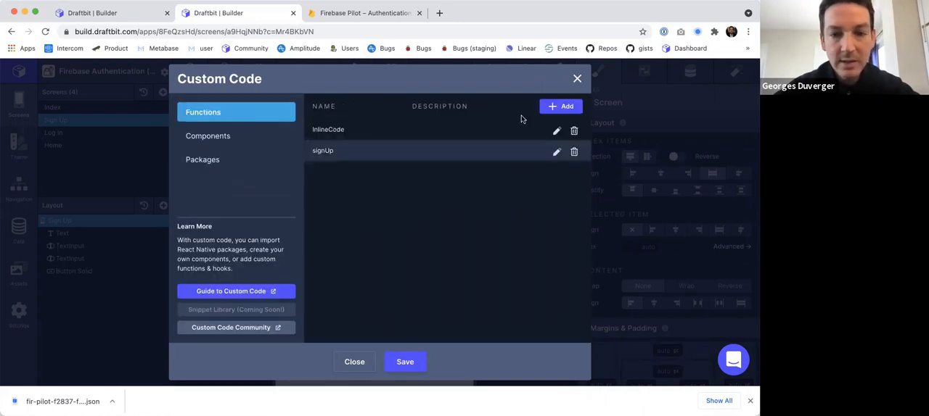
Change all four setValue calls in the signUp function back to setVariable and save the function.
click(557, 152)
double_click(352, 152)
key(ctrl+v)
double_click(356, 161)
key(ctrl+v)
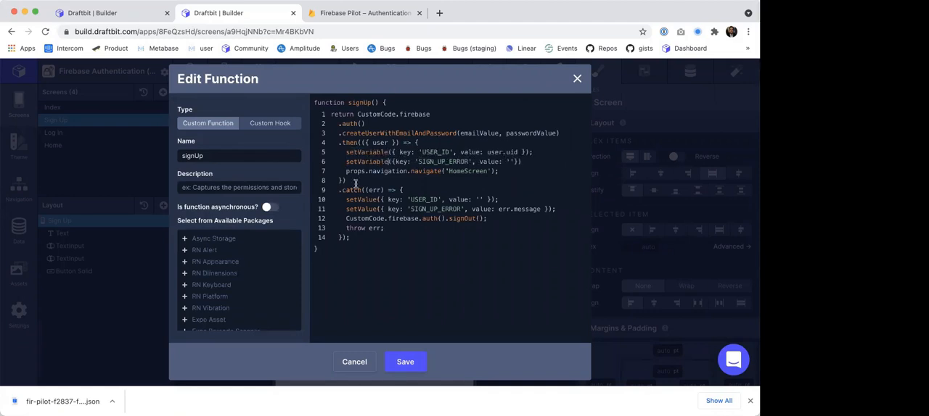
double_click(353, 200)
key(ctrl+v)
double_click(354, 209)
key(ctrl+v)
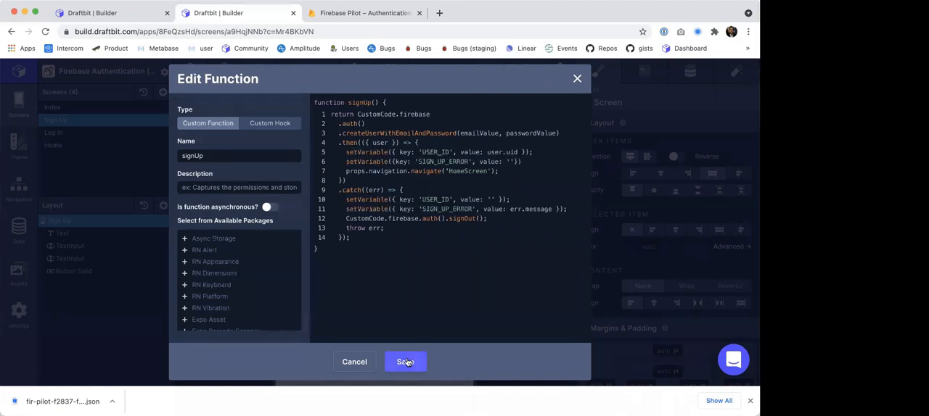
click(404, 362)
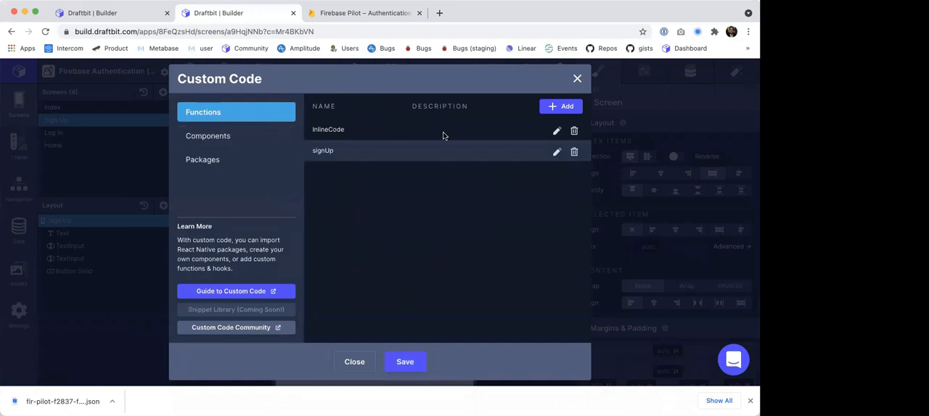
Compare the inline hook's useSetValue call with the export in the components file and save the custom code.
click(556, 132)
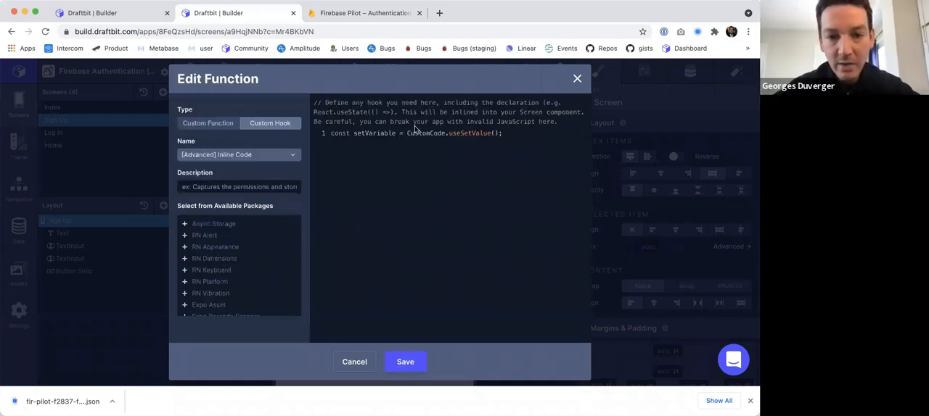
double_click(457, 134)
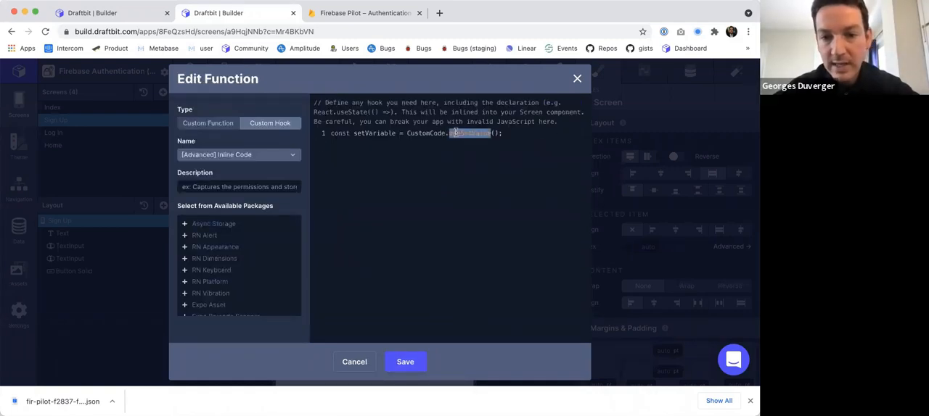
click(354, 362)
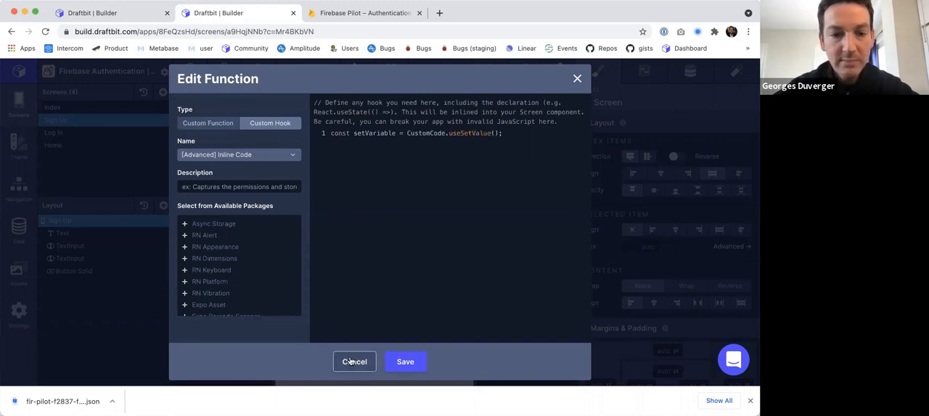
click(226, 138)
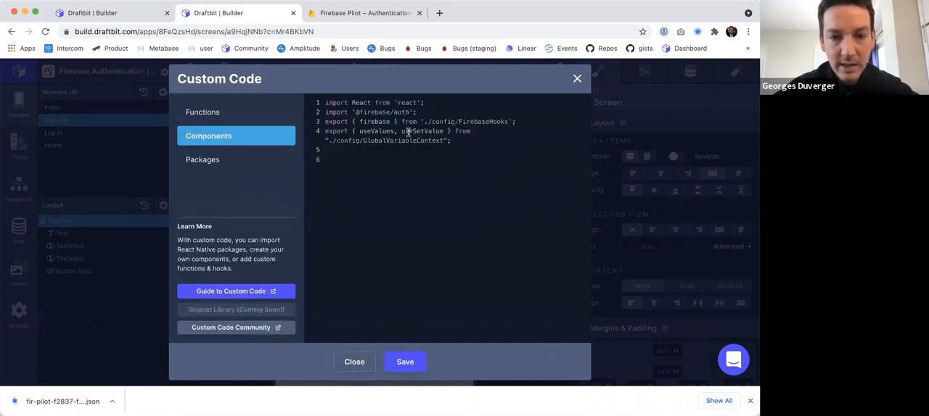
double_click(408, 133)
click(401, 361)
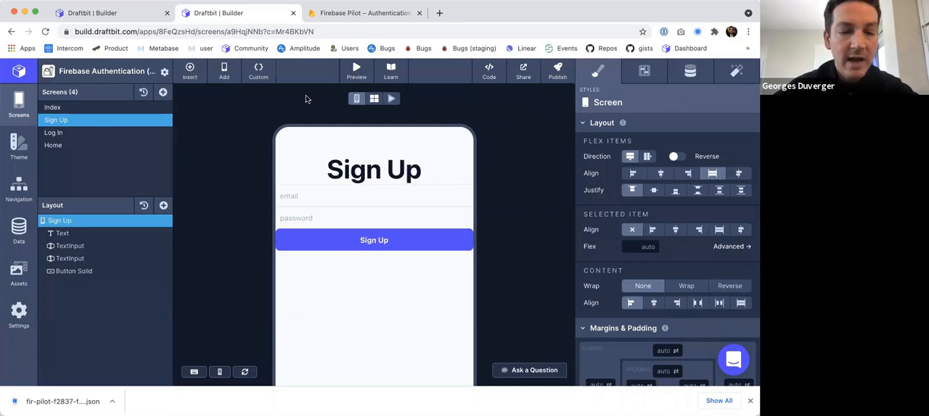
Examine the Sign Up screen's generated code for the setVariable declaration and its use in signUp.
click(490, 77)
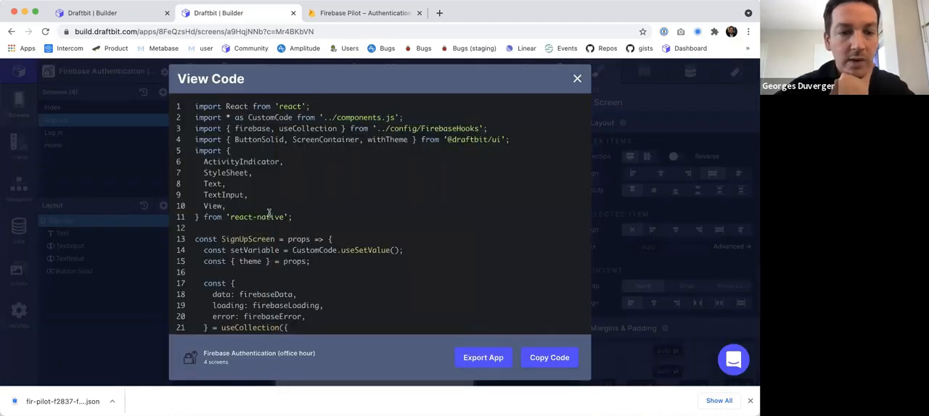
scroll(268, 213, down, 5)
drag(203, 137, 414, 142)
scroll(414, 142, up, 1)
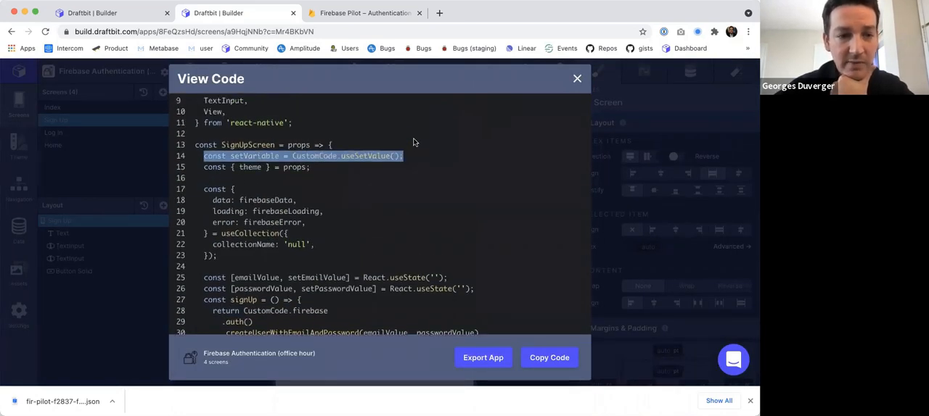
double_click(239, 157)
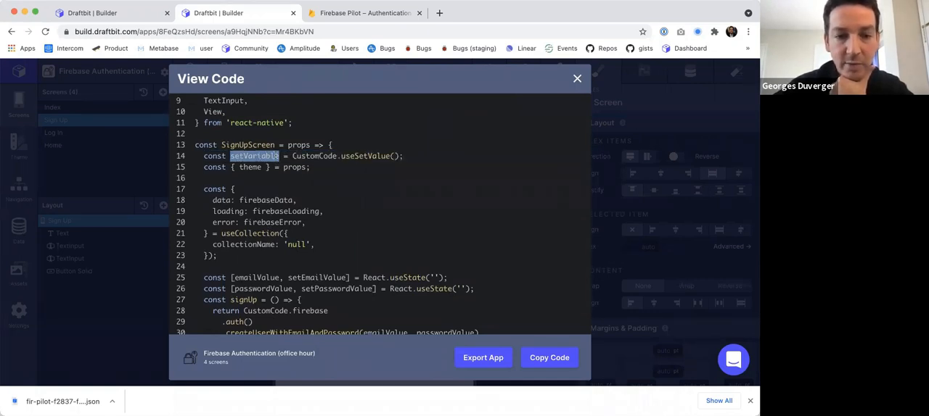
scroll(359, 185, down, 2)
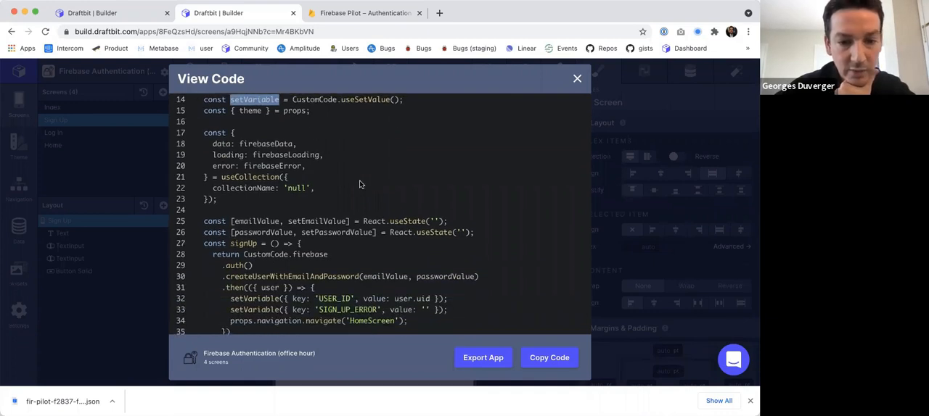
double_click(245, 299)
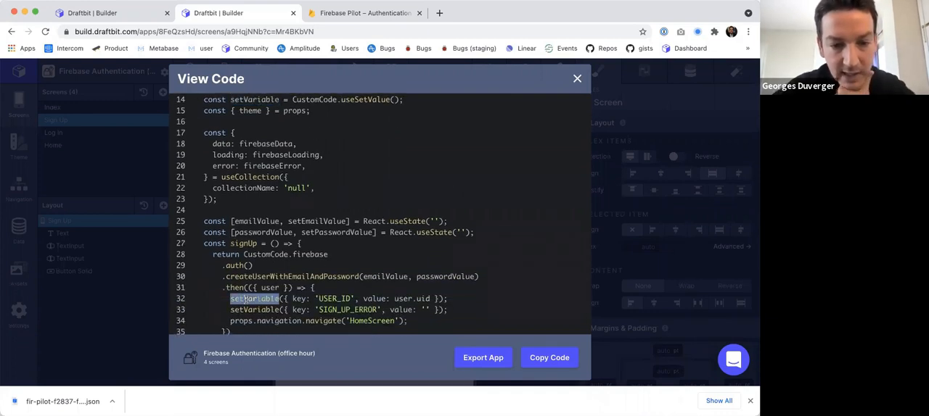
Trace setVariable from its declaration through signUp's success and error branches in the generated code, and close the code view.
scroll(246, 299, up, 1)
click(256, 118)
double_click(255, 118)
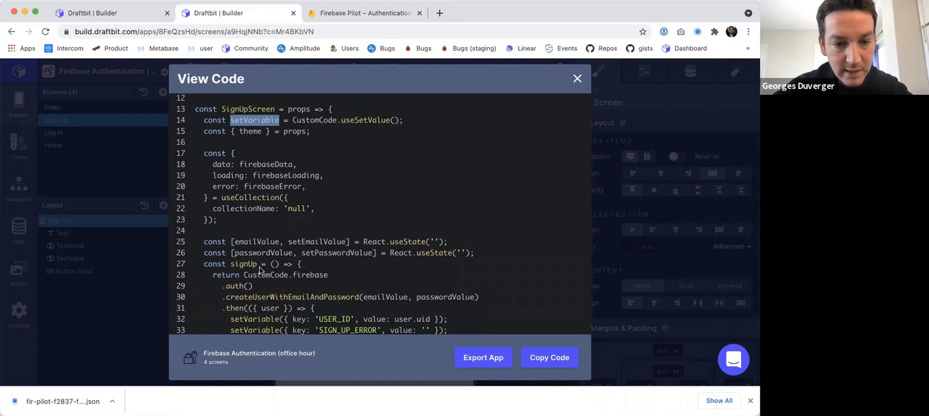
double_click(257, 319)
scroll(257, 319, down, 4)
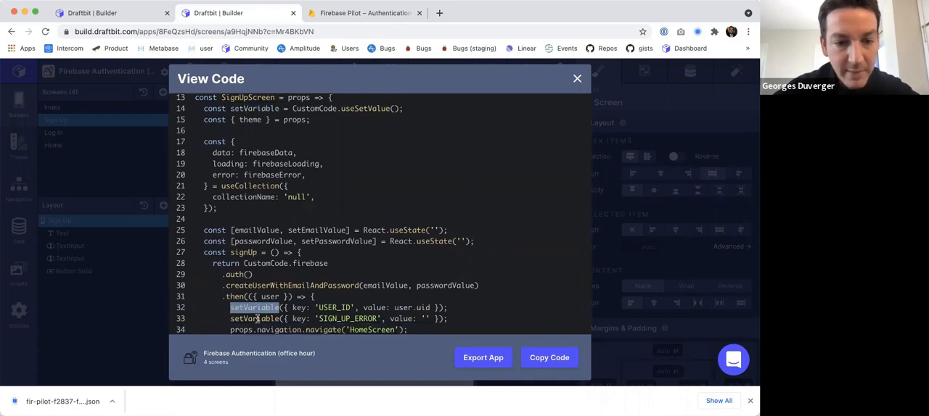
scroll(257, 319, down, 1)
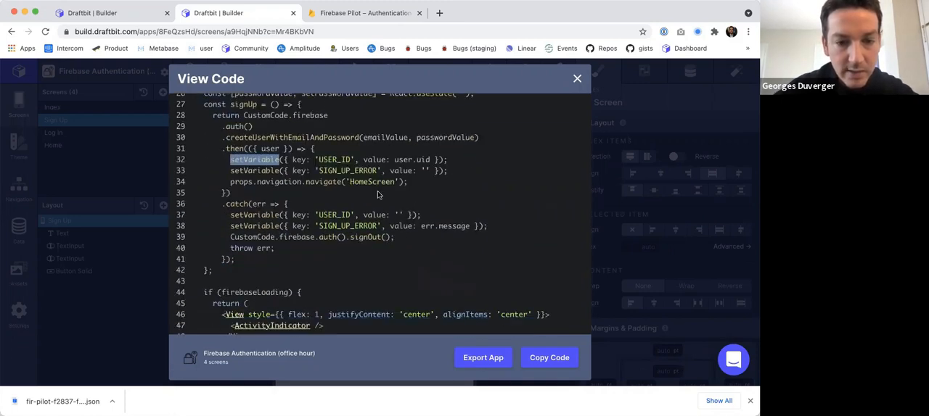
click(576, 81)
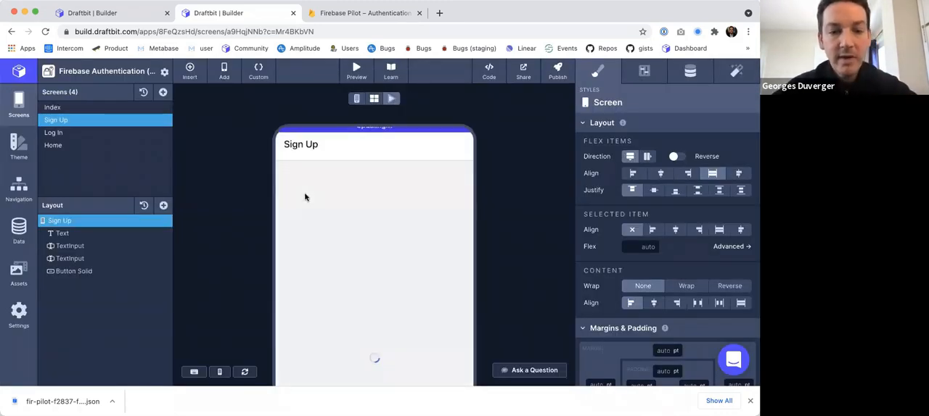
Fill in the previewed Sign Up form with a test email and password, and try to inspect the Sign Up button.
click(307, 230)
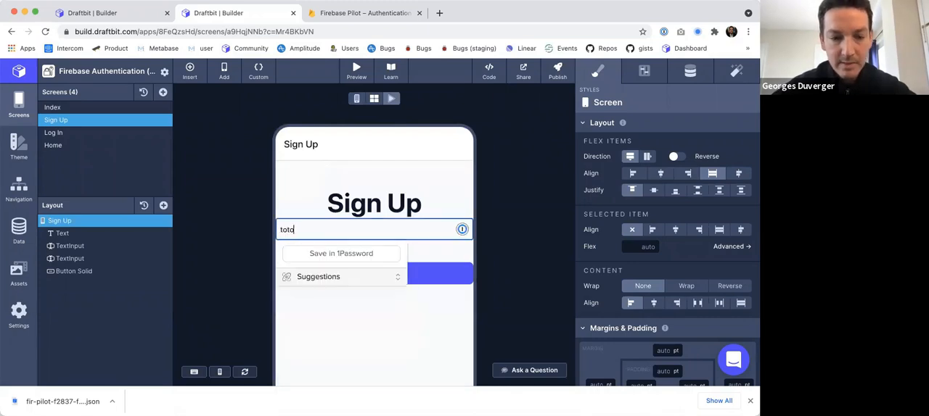
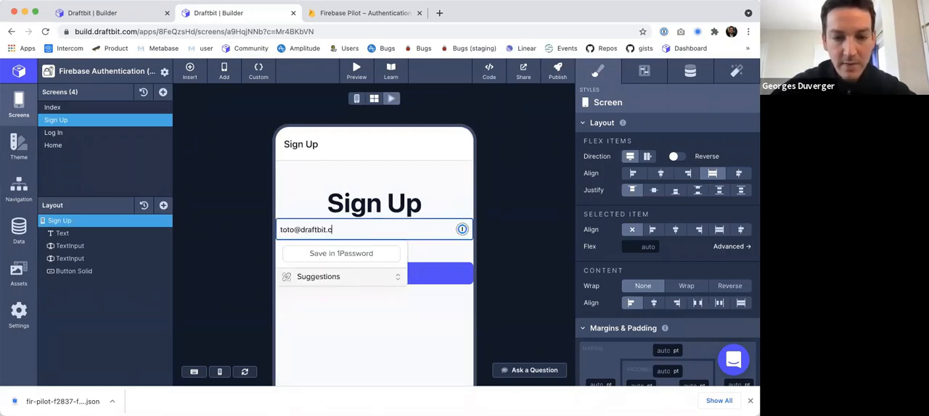
key(Tab)
text(••••••••••)
click(203, 231)
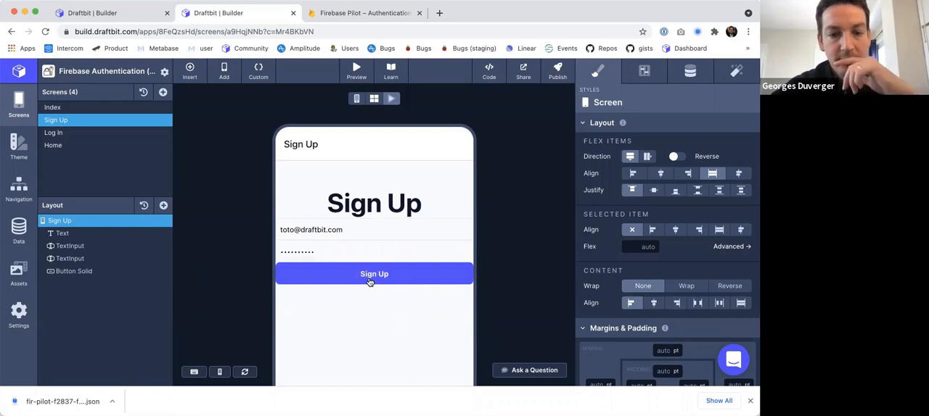
right_click(369, 282)
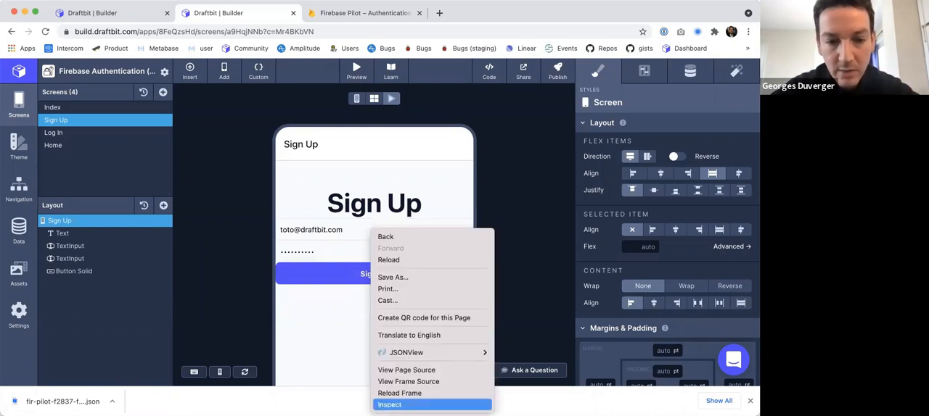
key(Escape)
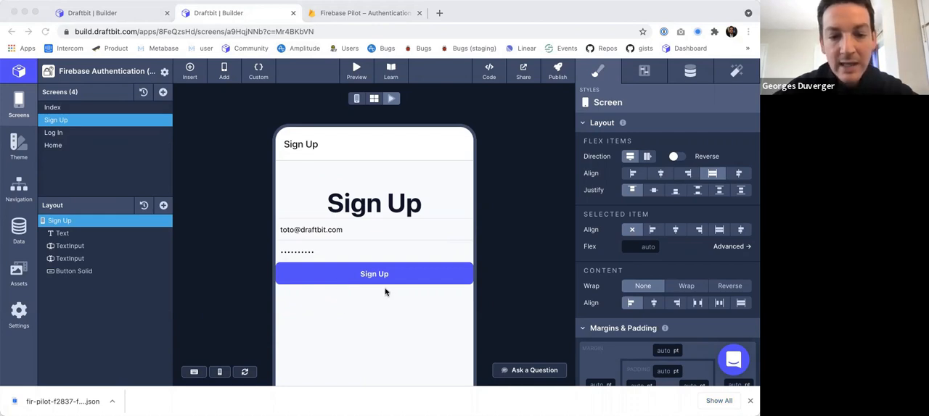
Switch to the Firebase console and look through the registered users under Authentication.
click(228, 8)
click(371, 14)
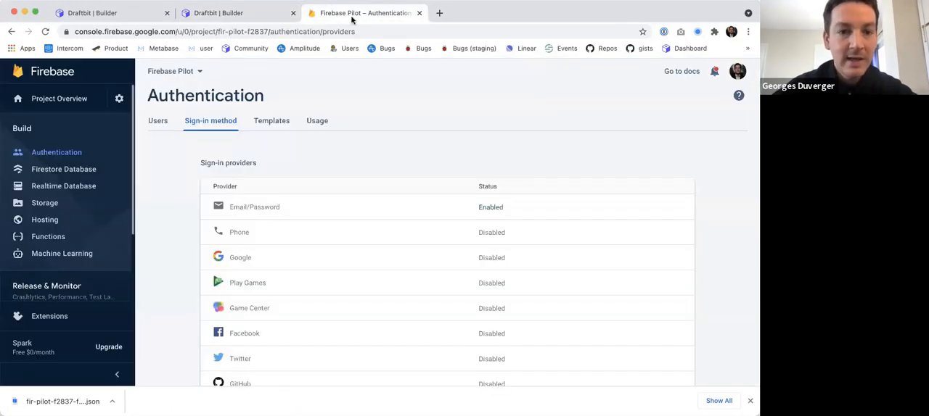
click(41, 155)
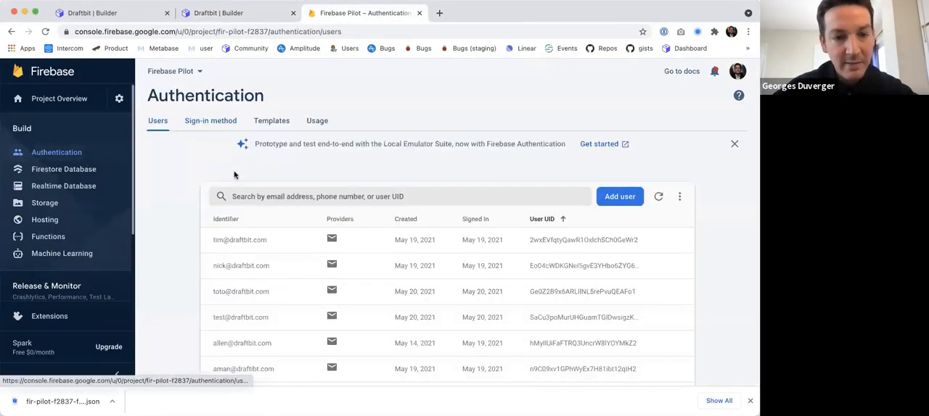
scroll(255, 279, down, 5)
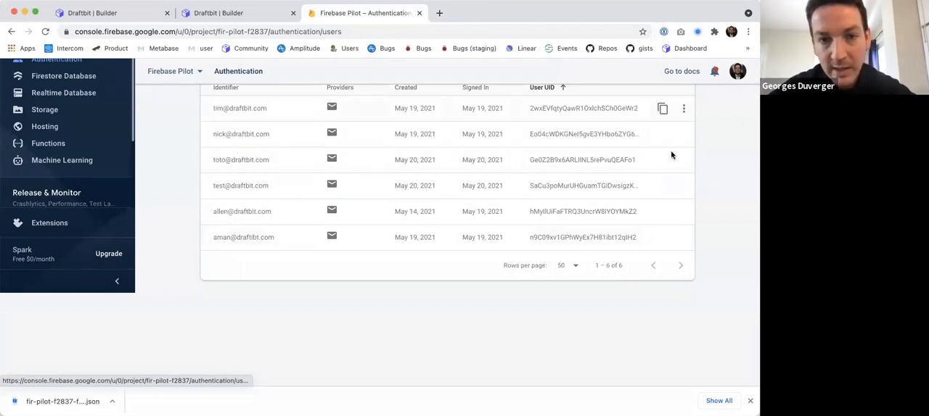
Return to the Draftbit builder and add a Text component beneath the Sign Up screen's heading.
key(ctrl+shift+Tab)
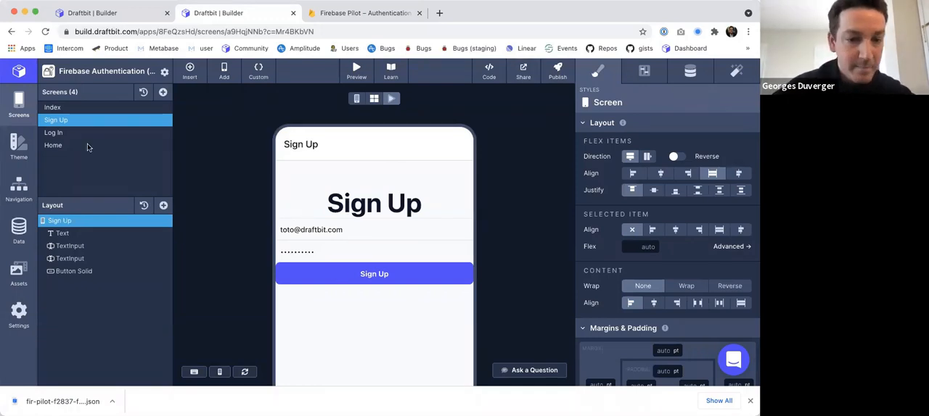
click(163, 205)
click(203, 188)
drag(67, 284, 63, 245)
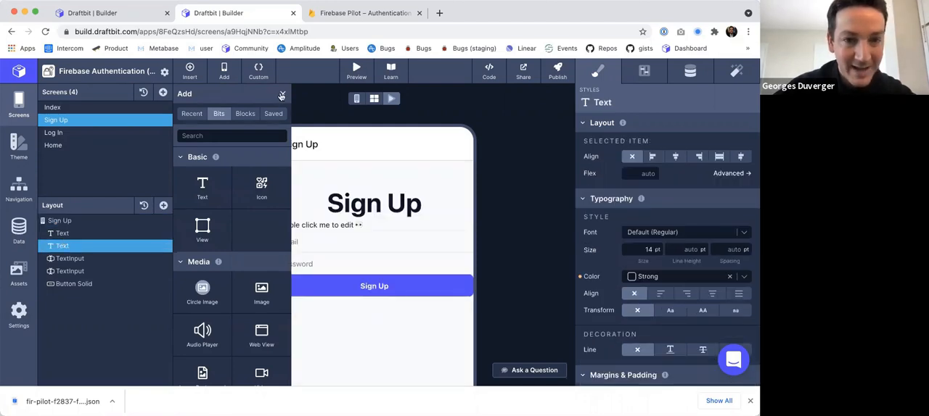
click(283, 93)
click(689, 71)
triple_click(625, 171)
text(Error)
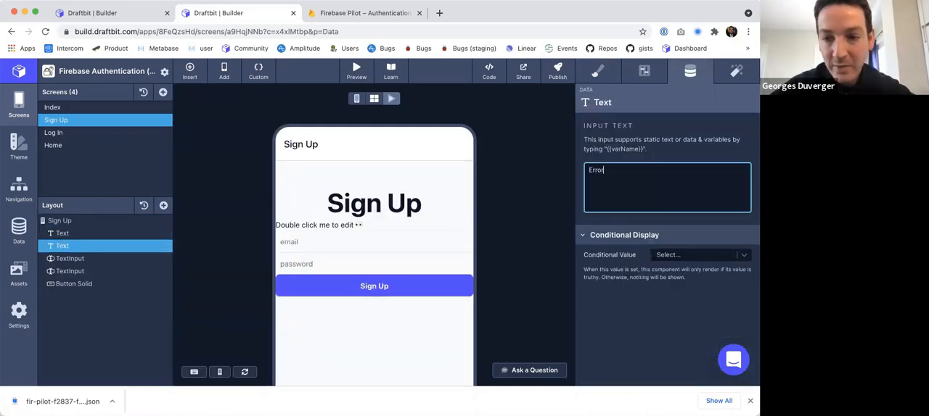
key(super+a)
key(BackSpace)
Add a stored variable named SIGNUP_ERROR without a default value to the project settings and save them.
click(165, 72)
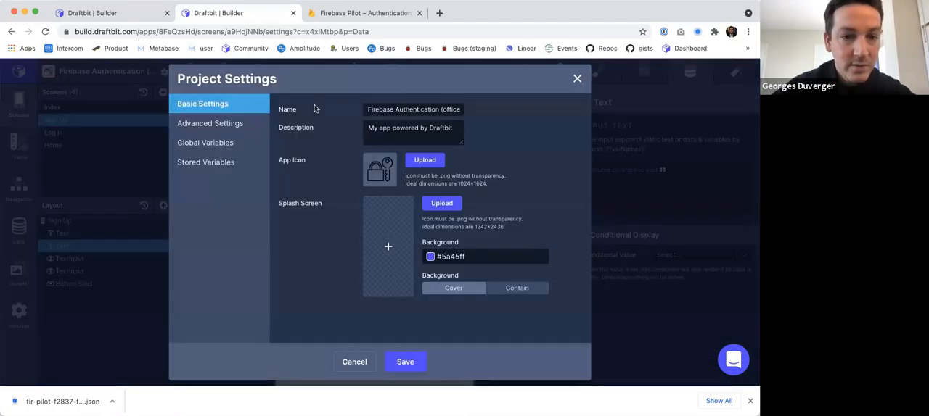
click(204, 165)
click(326, 150)
text(SIGN)
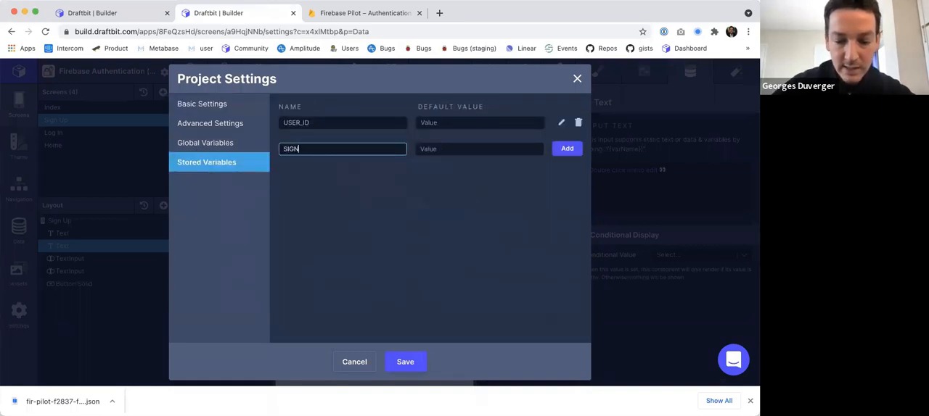
text(UP_ERROR)
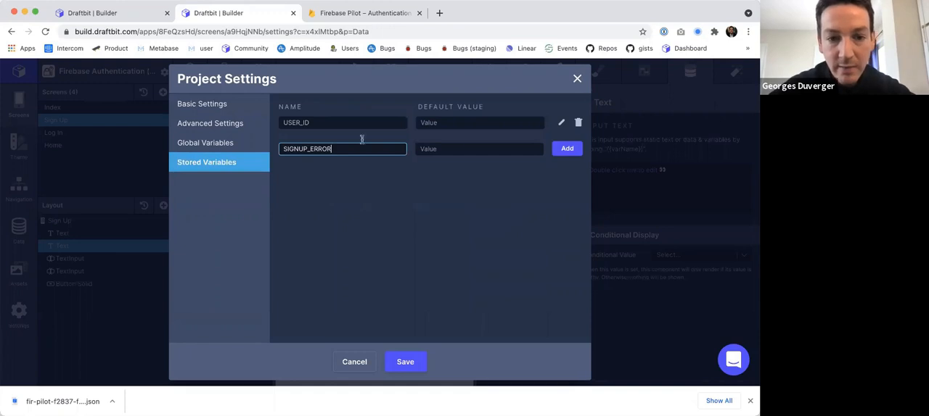
click(563, 148)
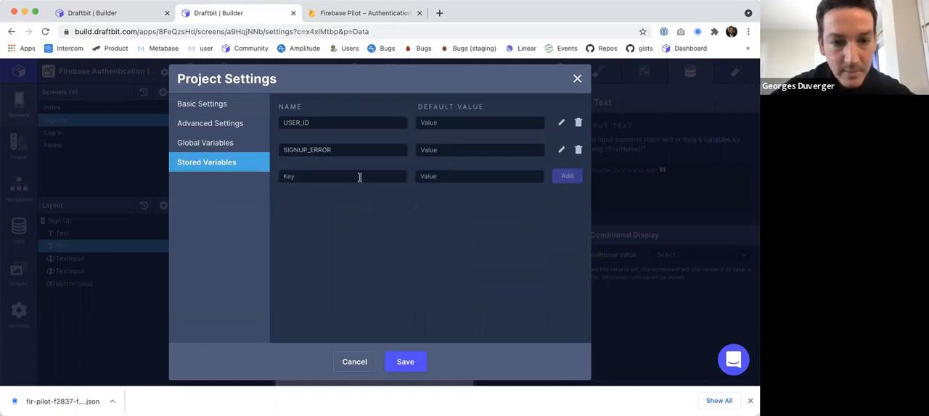
click(405, 362)
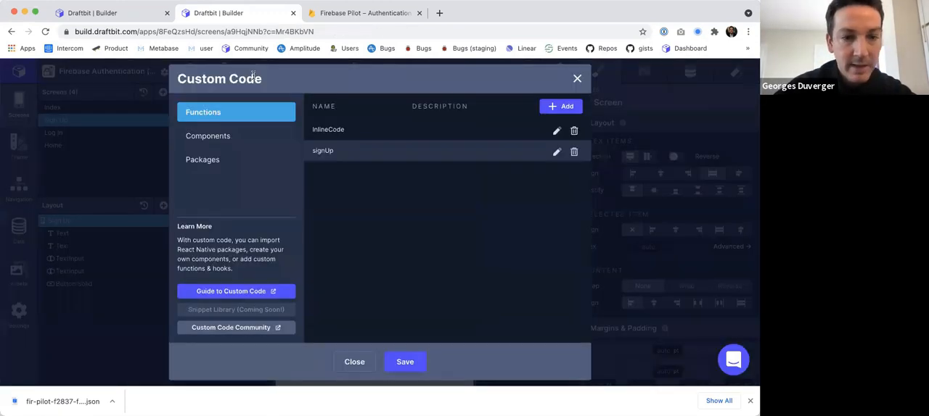
Rename the error key to SIGNUP_ERROR in both of signUp's error setVariable calls, save the function and close the custom code.
click(557, 152)
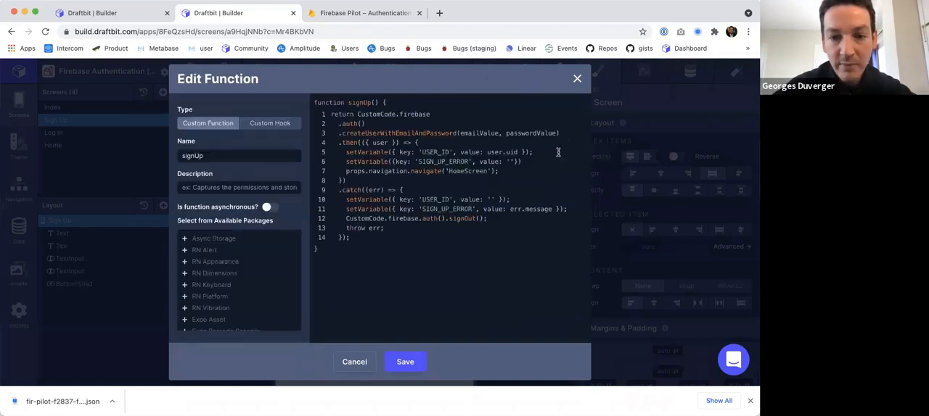
key(Delete)
click(437, 209)
key(Delete)
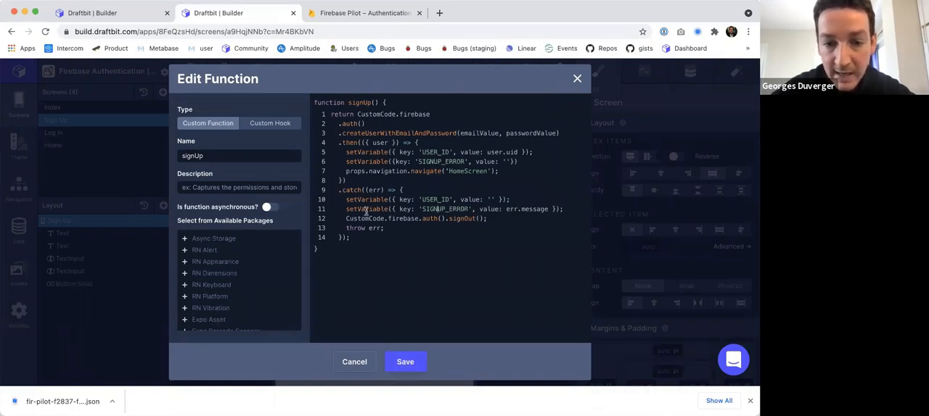
drag(360, 208, 455, 210)
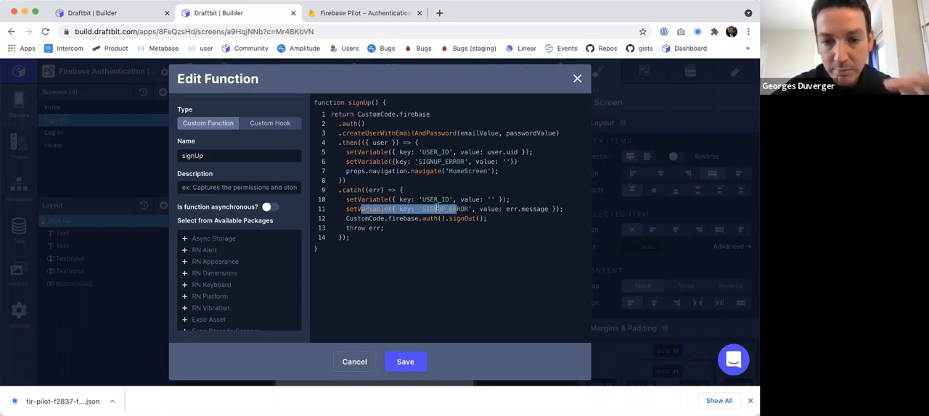
double_click(440, 210)
click(399, 362)
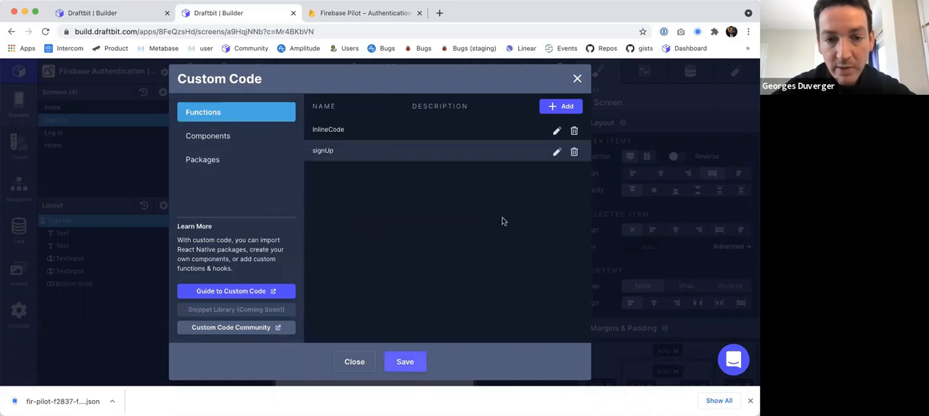
click(578, 77)
Move the new Text component below the Sign Up button and bind its content to the SIGNUP_ERROR variable.
click(62, 246)
drag(66, 300, 71, 292)
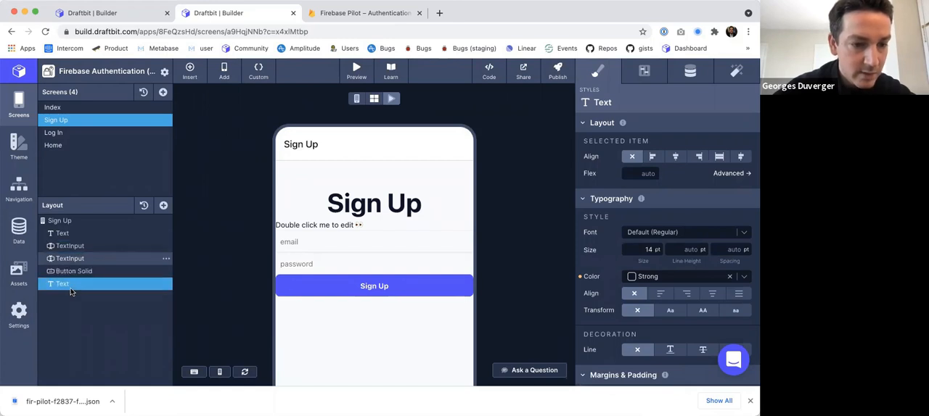
click(690, 70)
click(608, 187)
text({{)
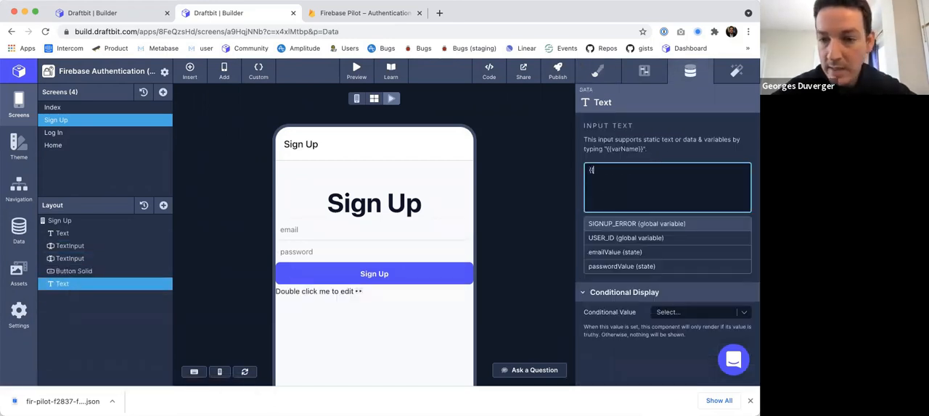
click(609, 224)
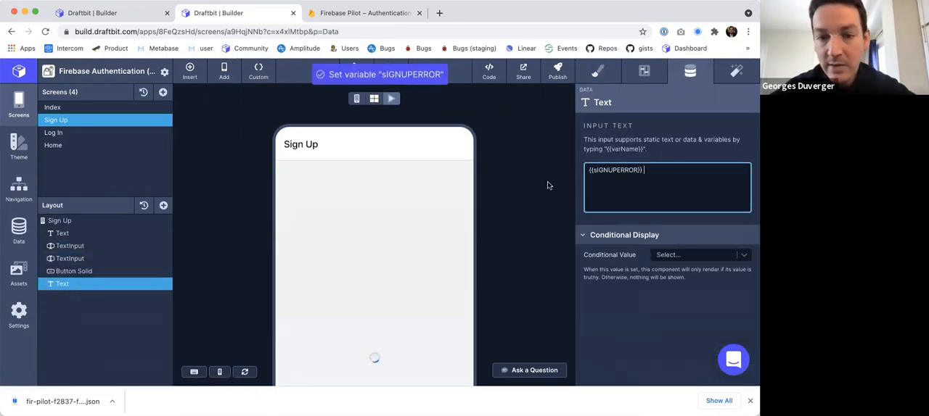
Reload the preview, submit the Sign Up form with the already registered test email and a password, and read the text below the button.
click(393, 98)
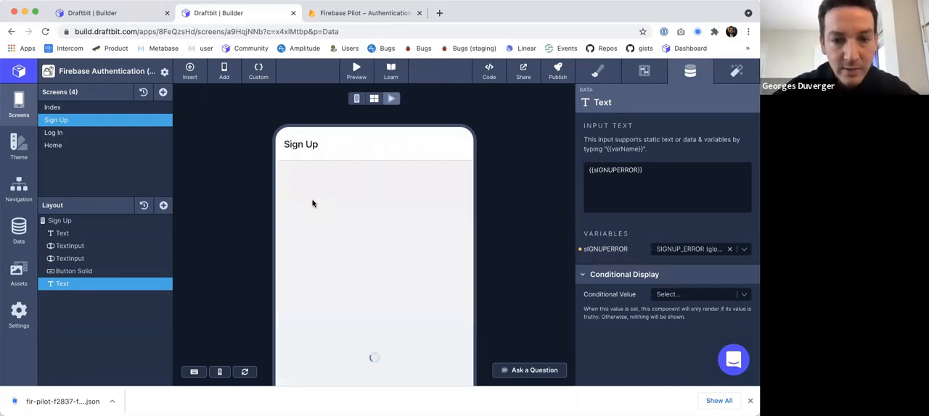
click(309, 229)
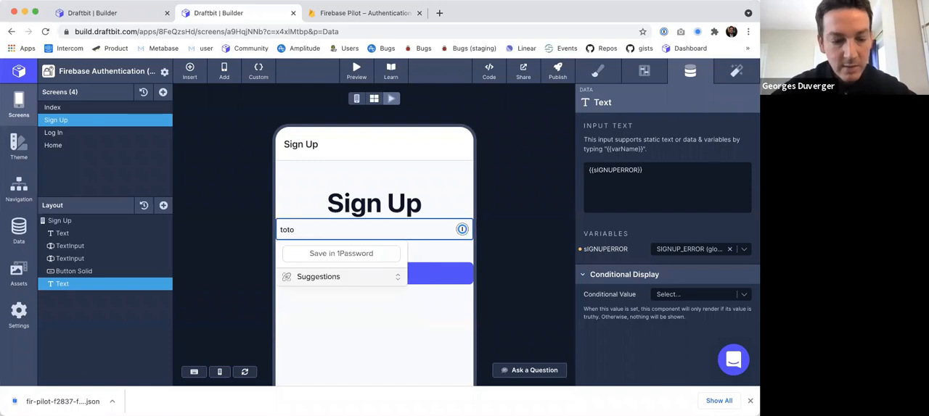
key(Tab)
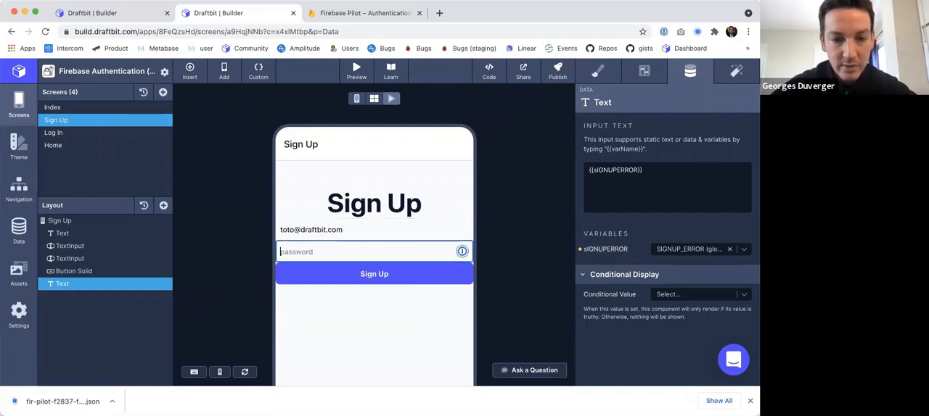
text(toto12)
key(BackSpace)
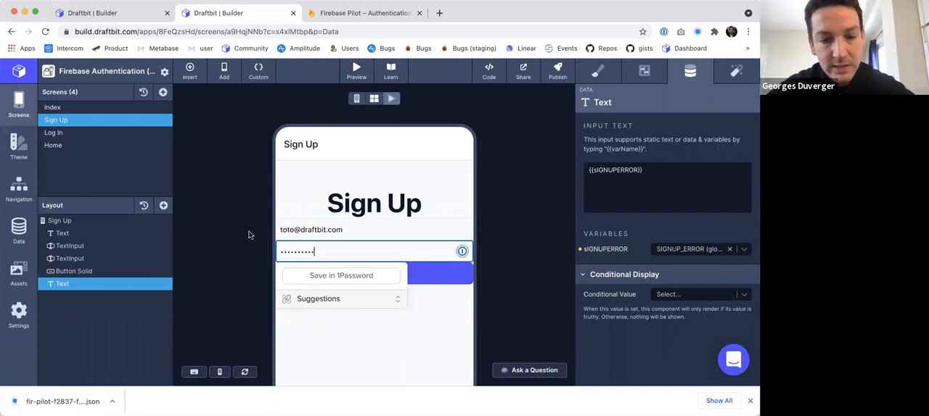
click(360, 279)
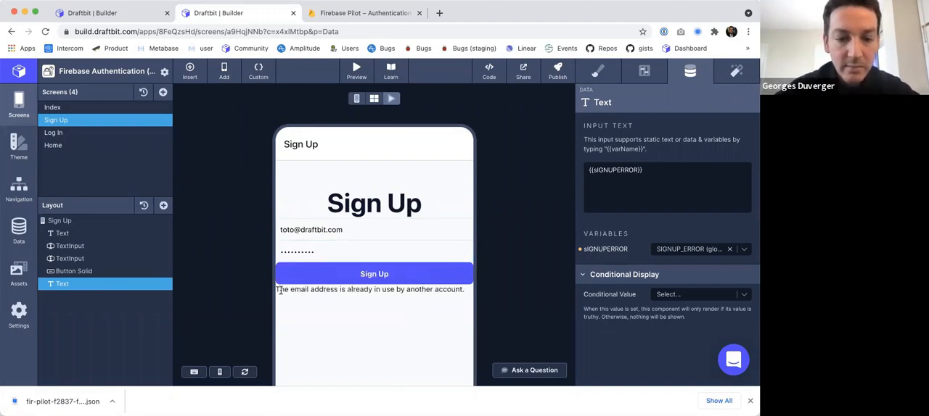
drag(280, 290, 438, 289)
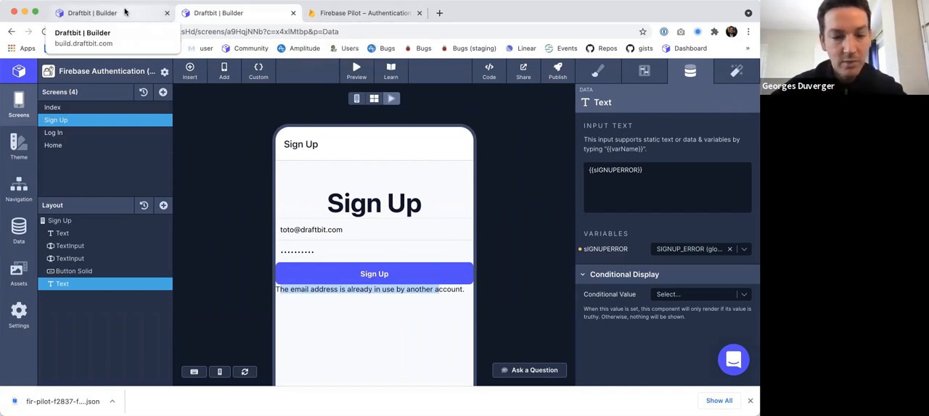
Insert a 2 before the @ in the previewed form's email address and submit the sign-up again.
click(291, 230)
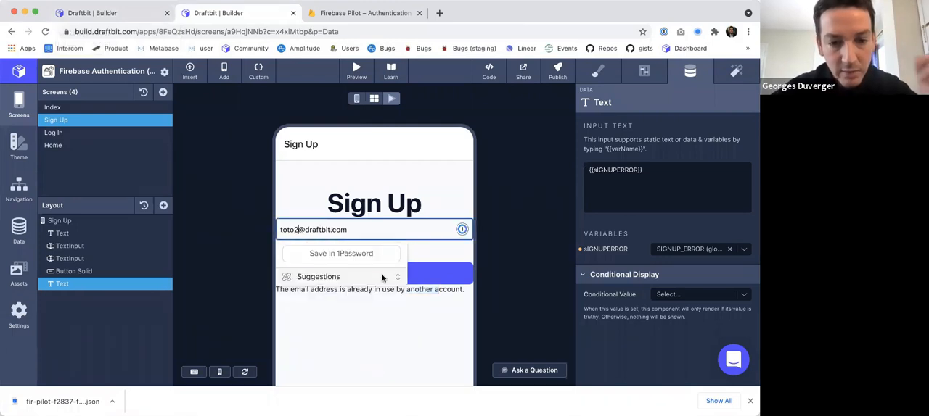
click(381, 338)
click(374, 278)
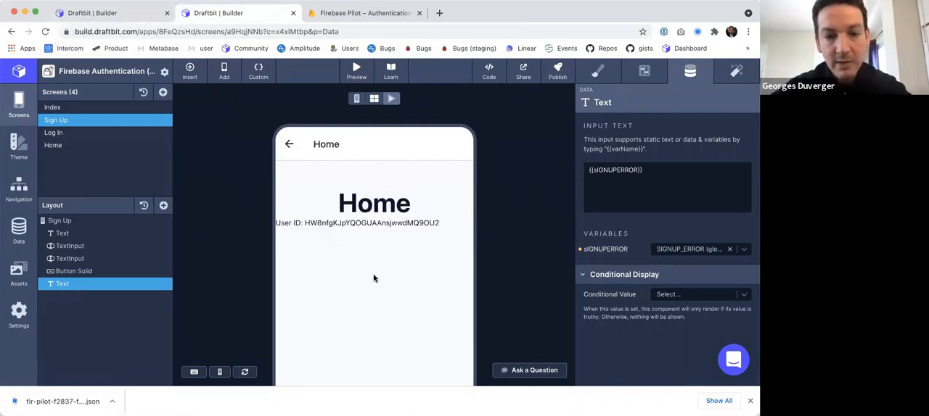
Compare the user ID on the previewed Home screen with the newly registered account's User UID in the Firebase console's refreshed users list.
scroll(374, 278, down, 3)
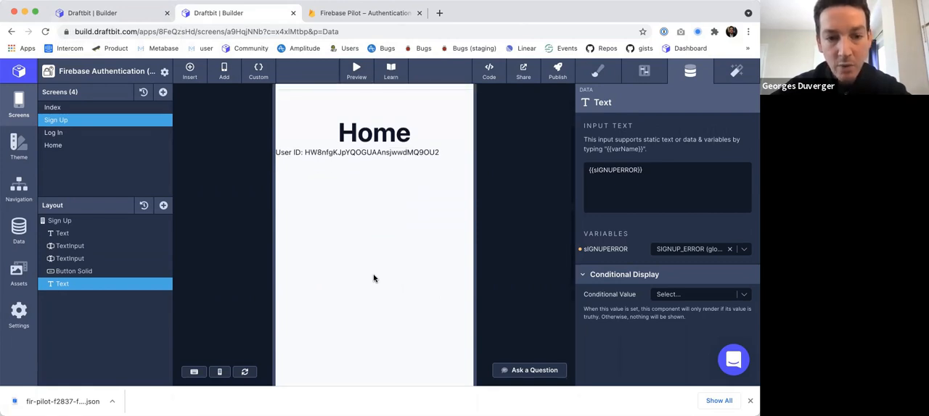
double_click(378, 153)
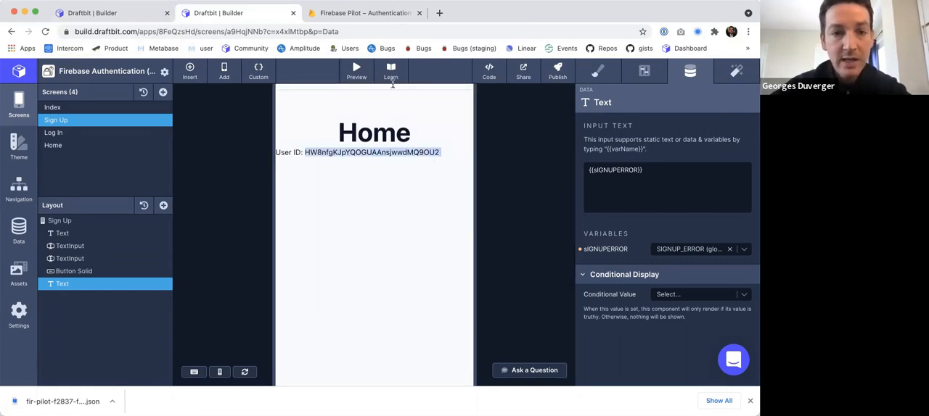
click(367, 12)
key(super+r)
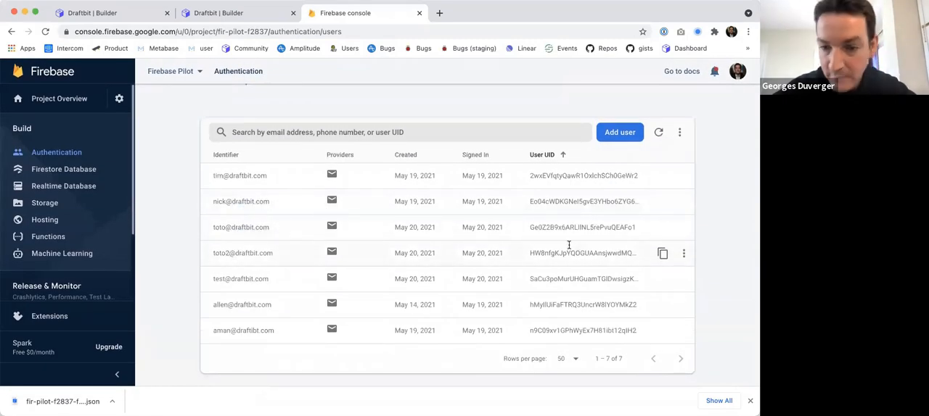
double_click(548, 253)
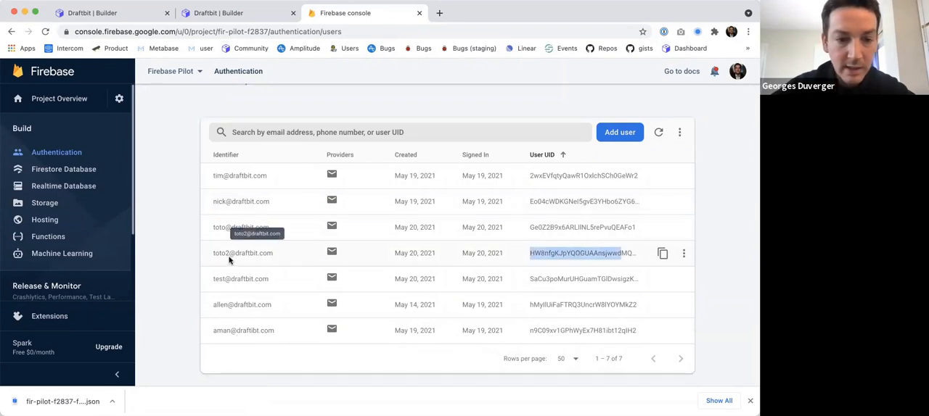
key(ctrl+shift+Tab)
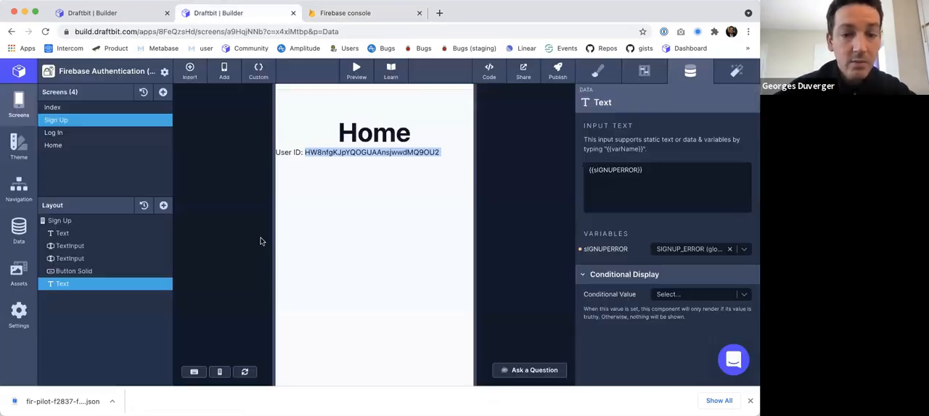
scroll(336, 209, up, 2)
scroll(335, 209, down, 3)
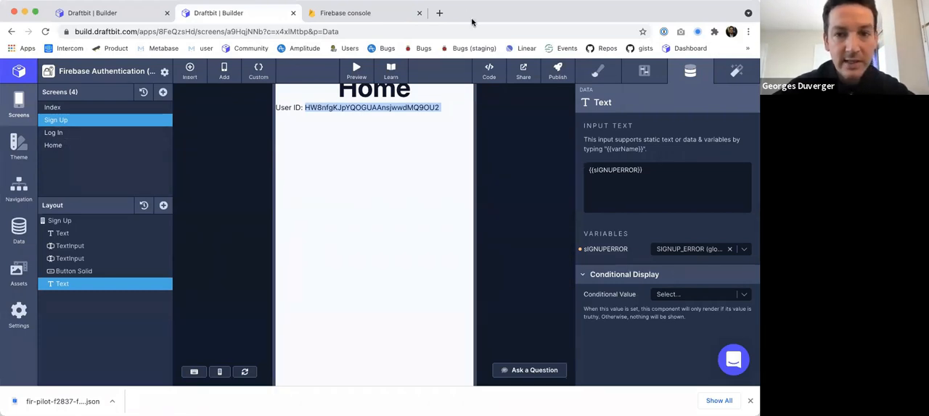
Open the Home screen and search the components that can be added for "butt".
click(64, 146)
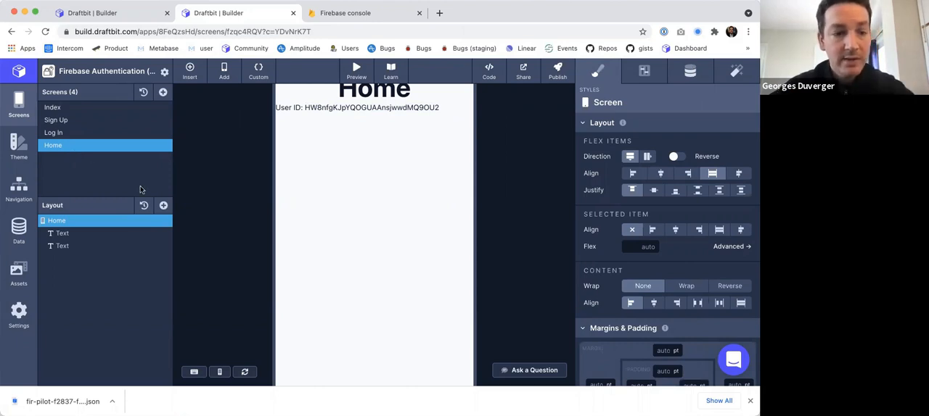
click(164, 206)
text(butt)
drag(233, 171, 85, 261)
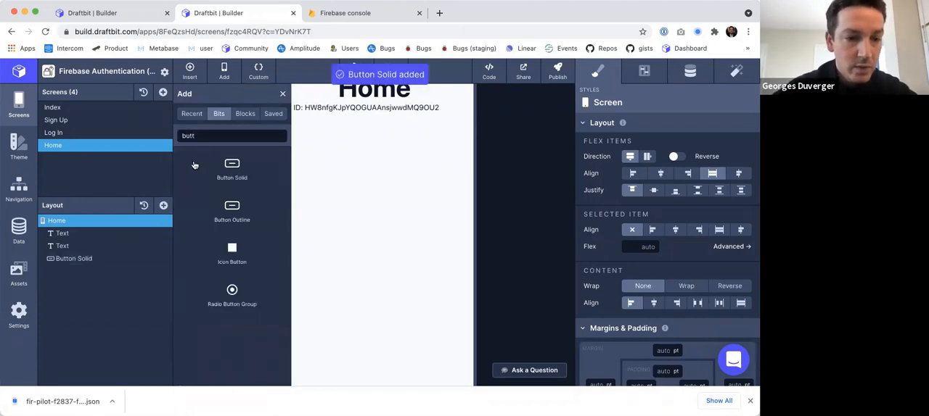
click(166, 258)
click(172, 296)
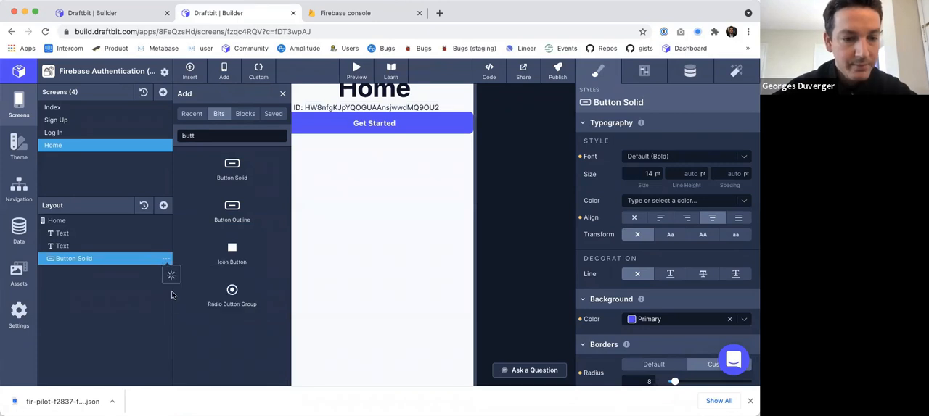
Add a Button Outline below the two Text components on the Home screen and set its text color to Error.
click(232, 211)
click(283, 96)
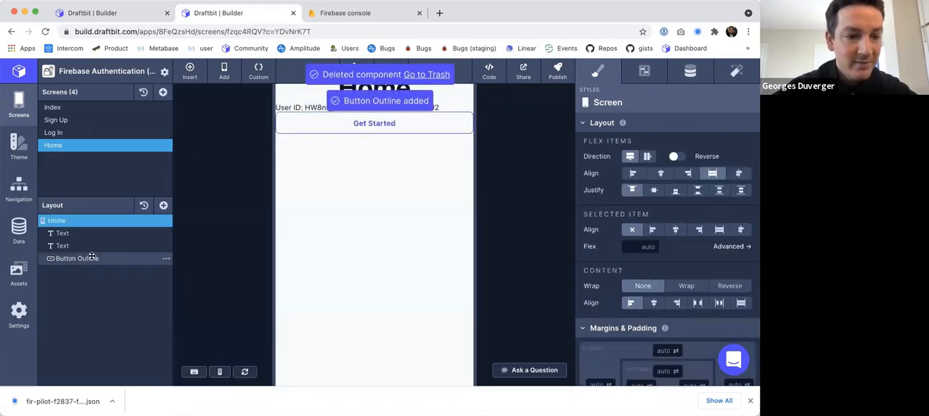
click(93, 259)
click(682, 200)
click(646, 253)
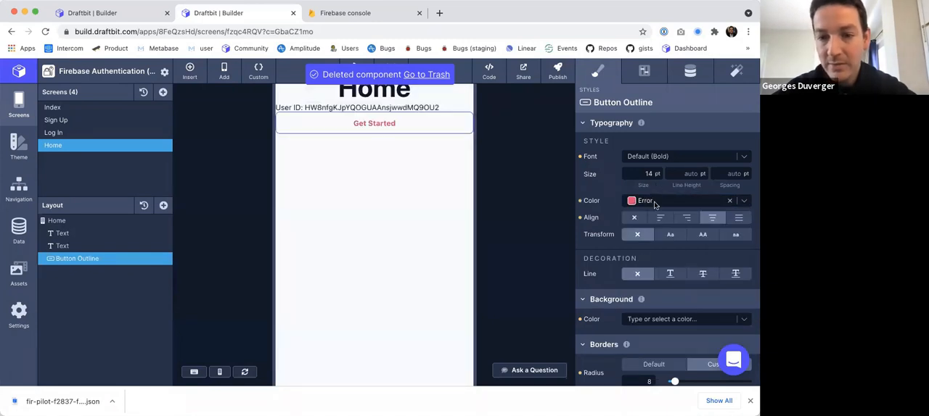
Set both the background color and the border color of the Button Outline to Error.
scroll(661, 271, down, 3)
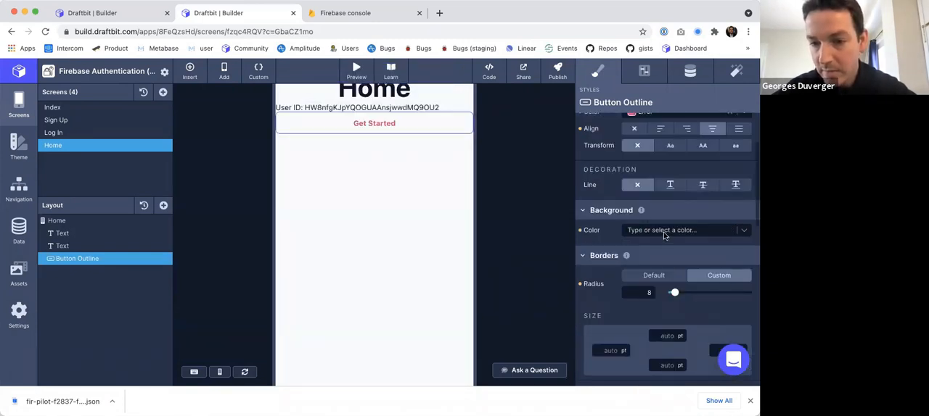
click(663, 231)
click(657, 269)
scroll(655, 270, down, 1)
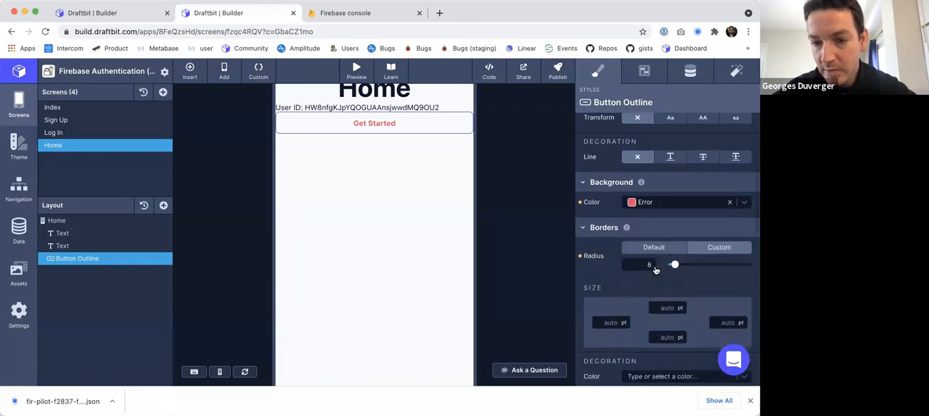
scroll(655, 270, down, 4)
click(655, 249)
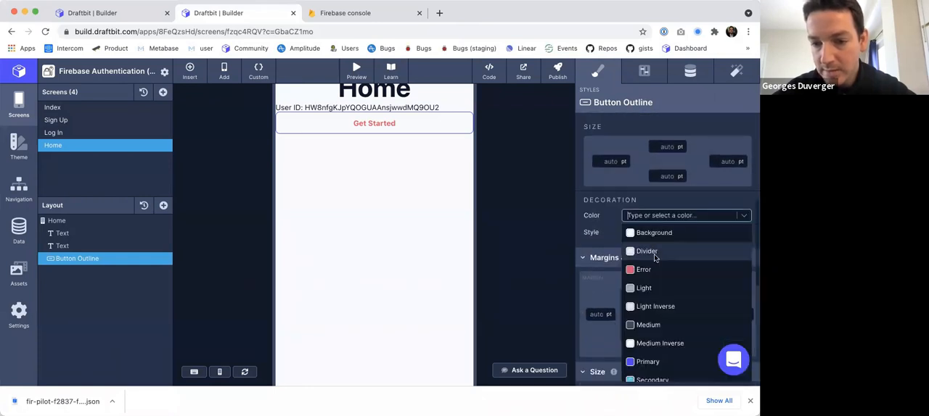
click(642, 268)
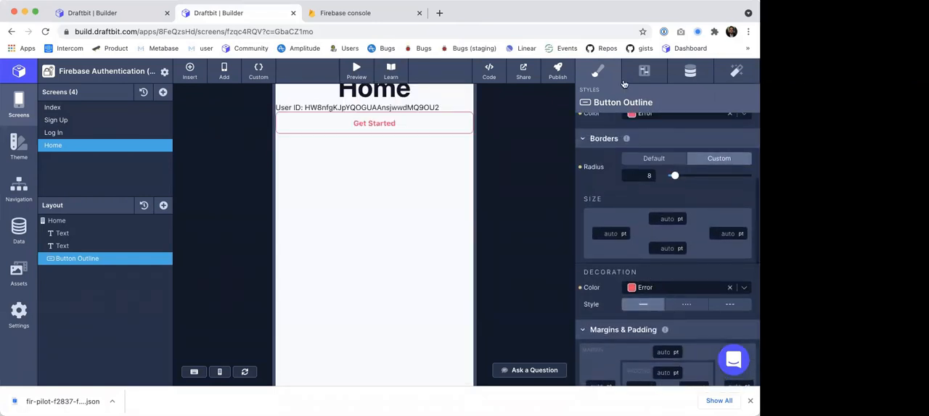
Change the Button Outline's label to "Log out".
click(690, 71)
triple_click(633, 175)
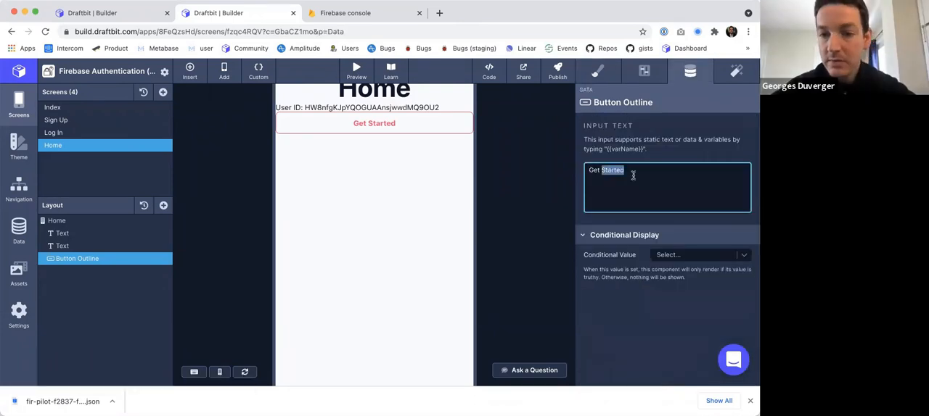
text(Log out)
click(511, 191)
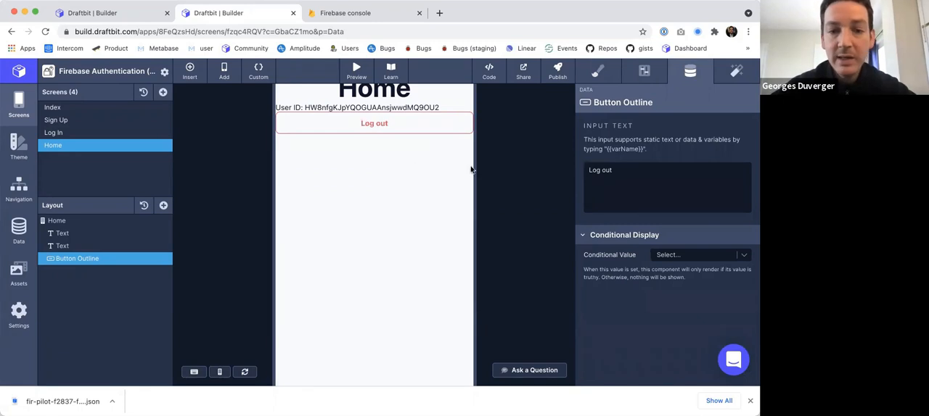
Add a Run a Custom Function action to the Log out button's On Tap trigger and check the available custom functions.
click(735, 70)
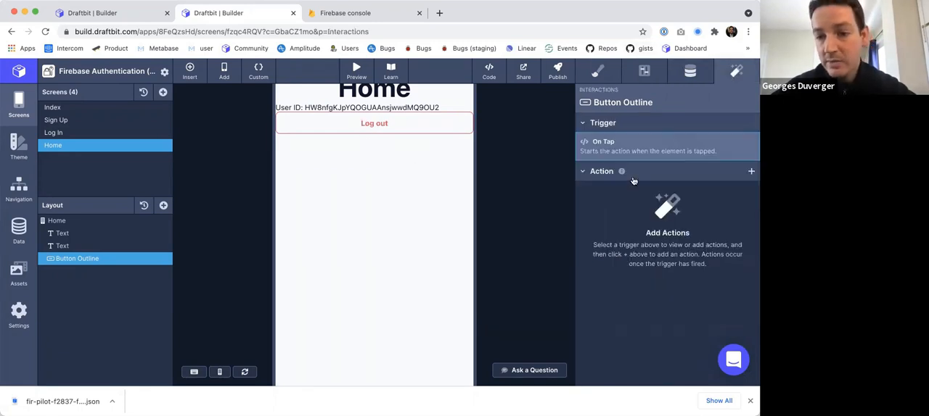
click(751, 171)
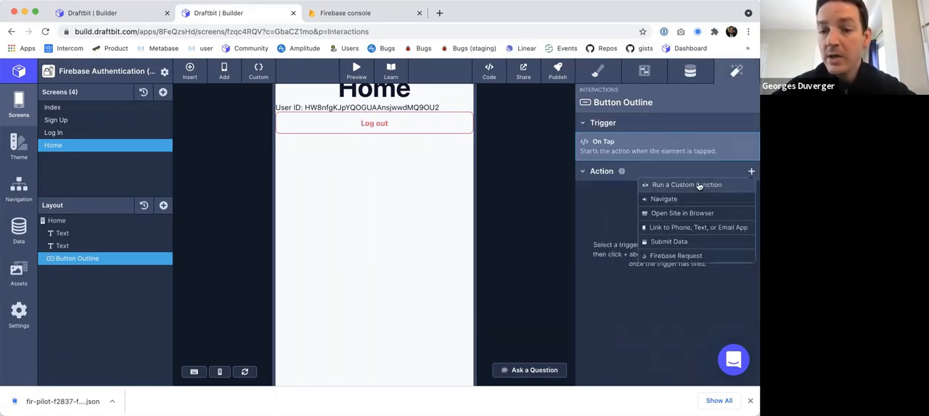
click(697, 185)
click(674, 158)
click(679, 174)
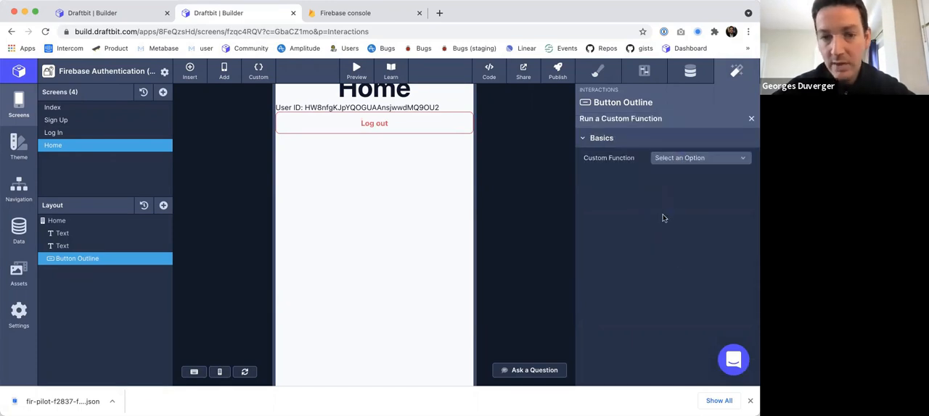
Start a new custom function named logOut for the Home screen.
click(259, 69)
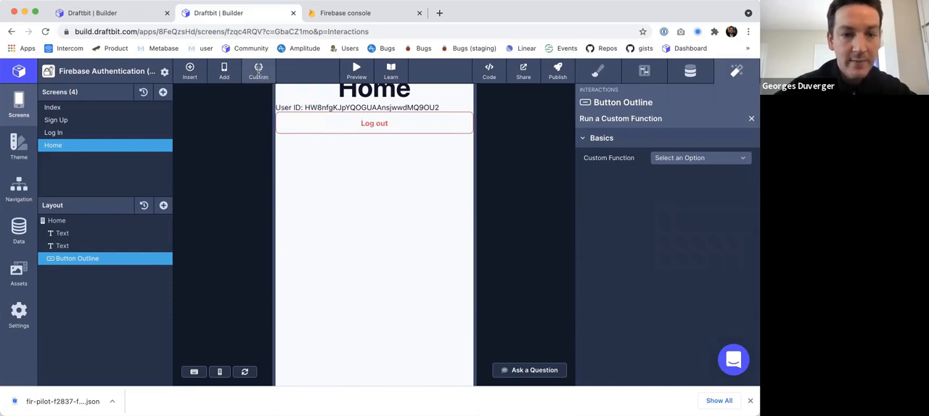
double_click(235, 154)
text(logou)
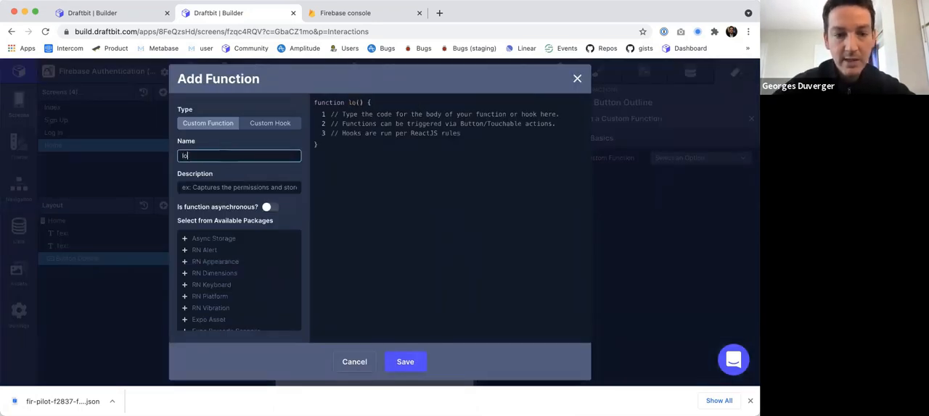
Switch to the original Firebase Authentication project, close its open custom code without changes and open its Home screen.
key(ctrl+shift+Tab)
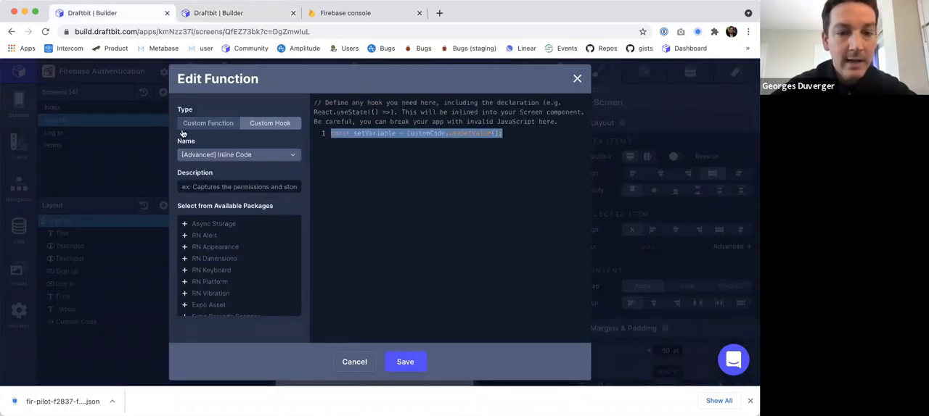
click(360, 364)
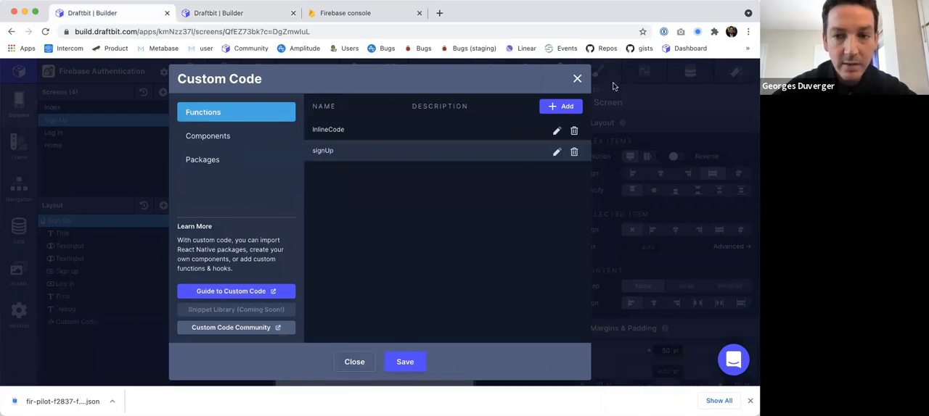
click(577, 79)
click(64, 145)
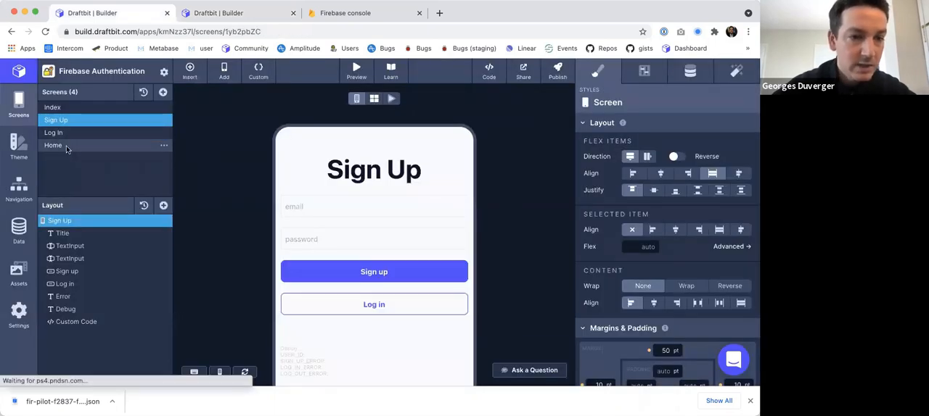
Open the original Home screen's logOut custom function and copy its entire code body.
click(259, 70)
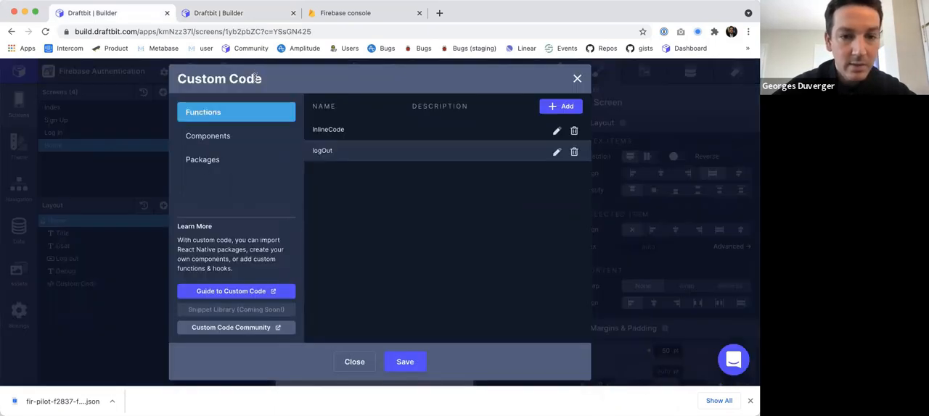
click(216, 139)
click(227, 113)
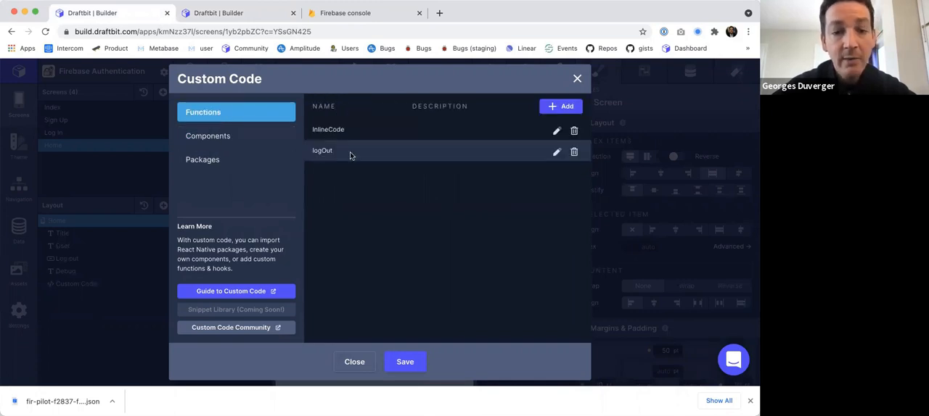
click(555, 152)
key(super+a)
key(super+c)
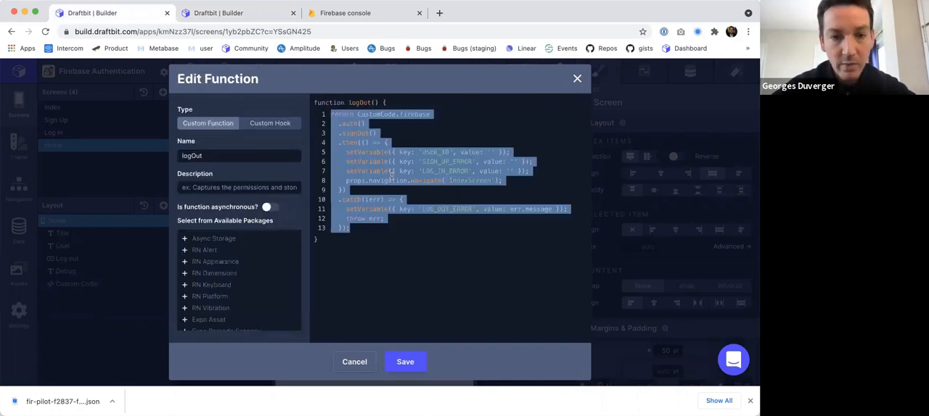
Return to the rebuilt app and replace the new logOut function's placeholder comments with the copied code.
click(217, 13)
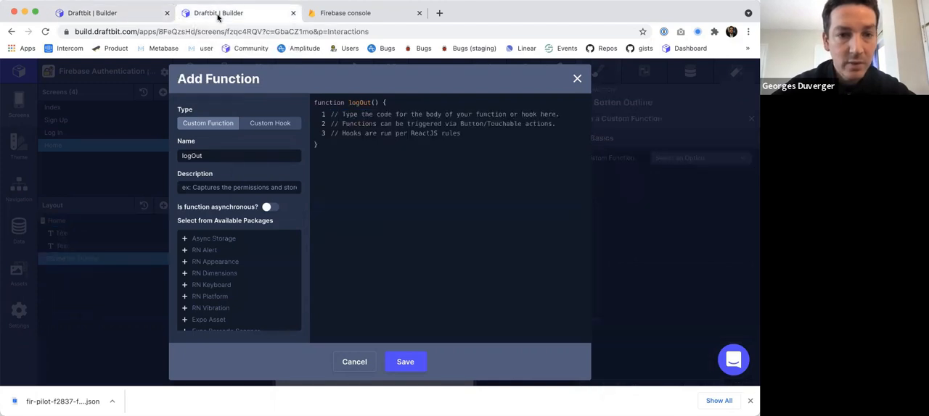
click(371, 127)
key(super+a)
key(super+v)
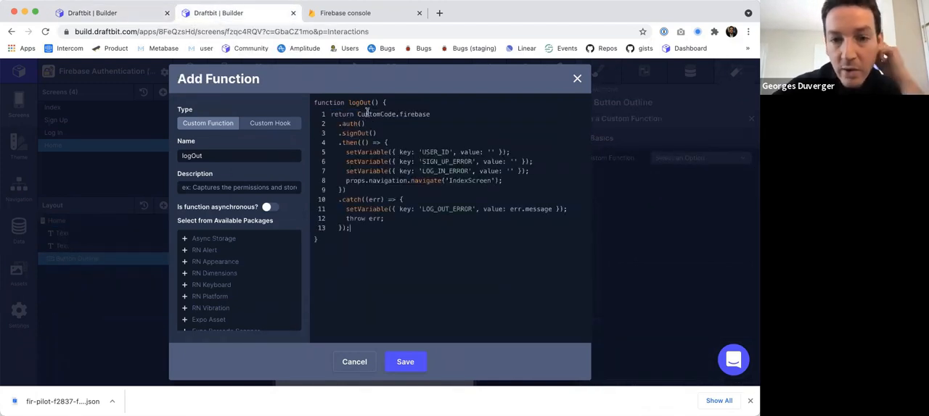
Review the sign-out calls in logOut and rename the SIGN_UP_ERROR key to SIGNUP_ERROR.
double_click(412, 116)
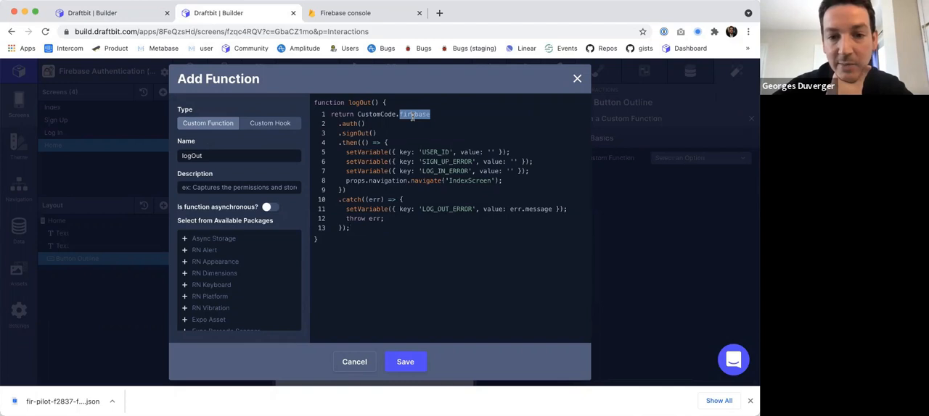
drag(337, 123, 392, 124)
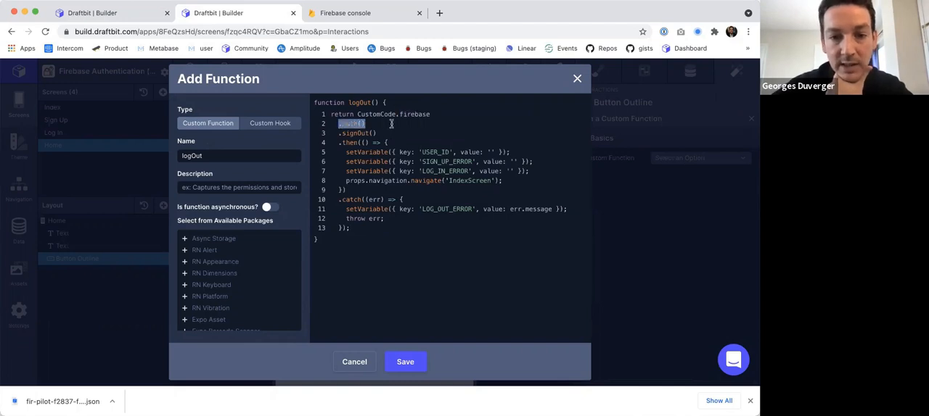
double_click(351, 133)
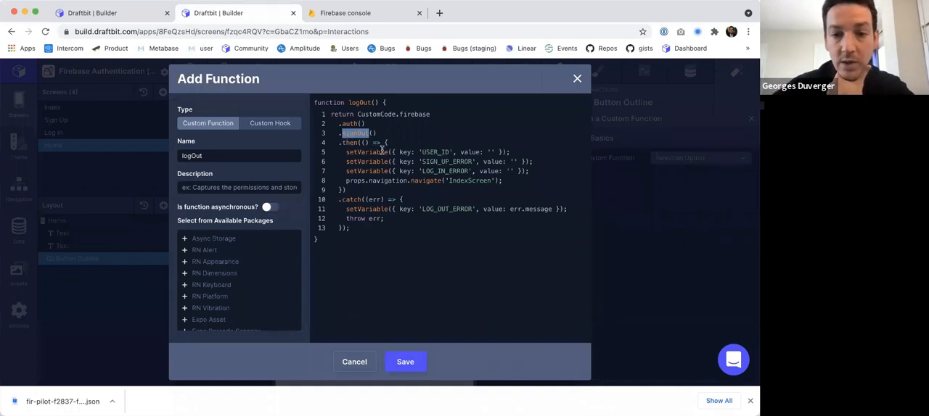
drag(411, 152, 510, 150)
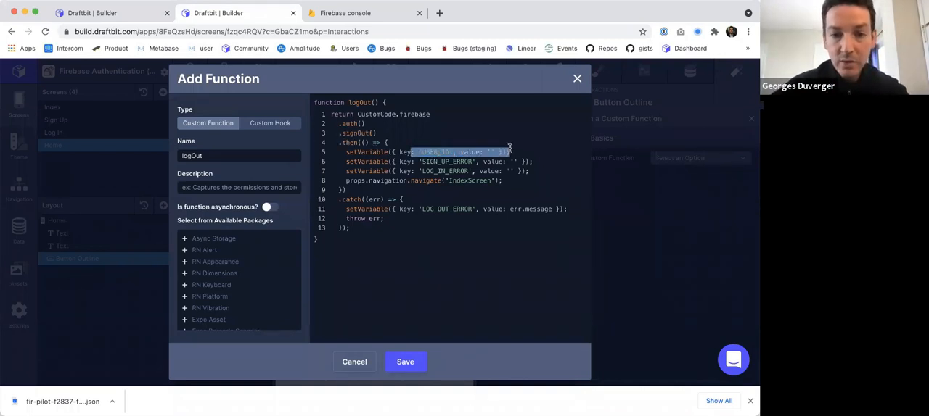
click(440, 161)
key(Delete)
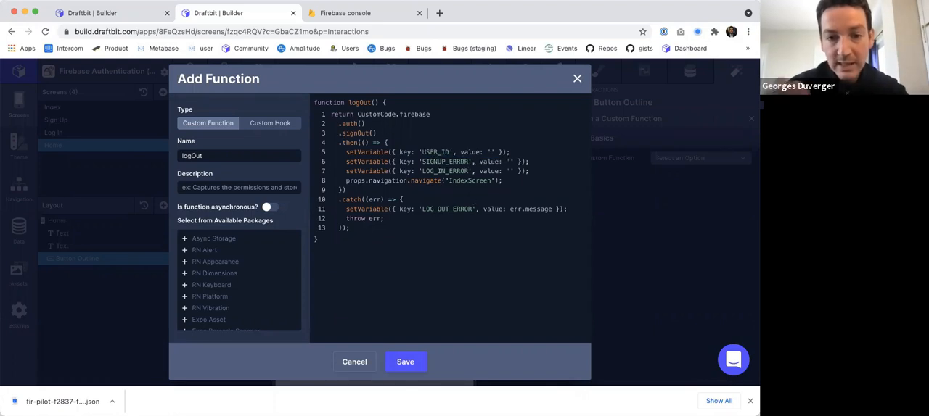
Rename the remaining keys in the logOut code to LOGIN_ERROR and LOGOUT_ERROR, and save the function.
click(438, 171)
key(BackSpace)
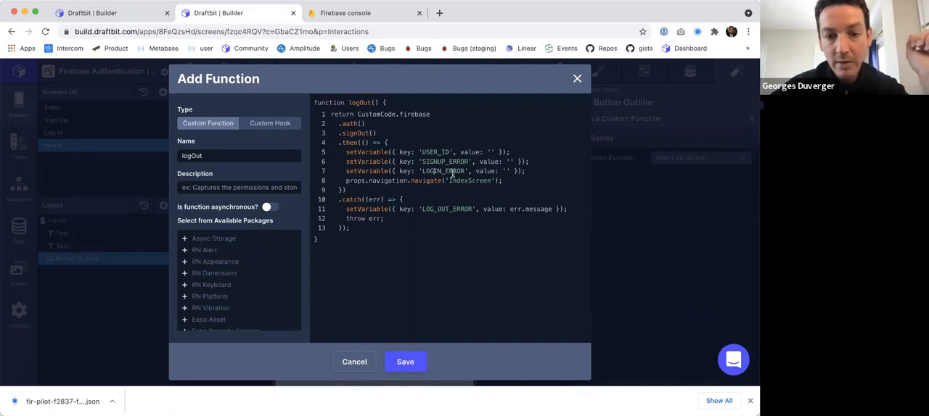
drag(365, 181, 533, 182)
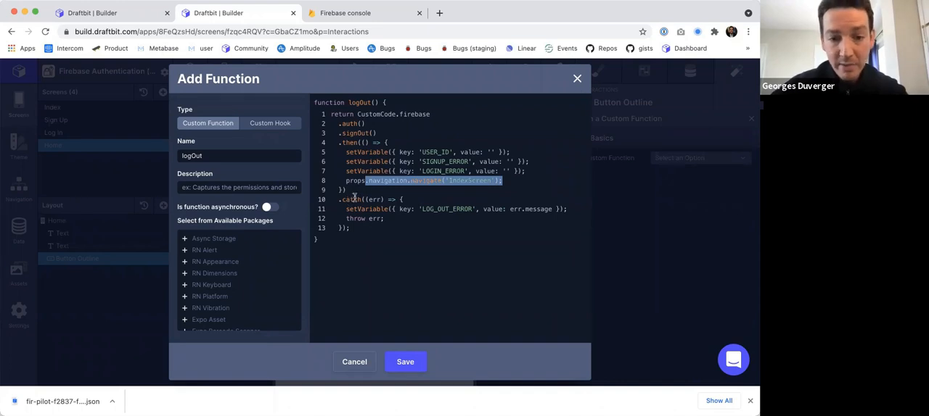
click(437, 209)
key(BackSpace)
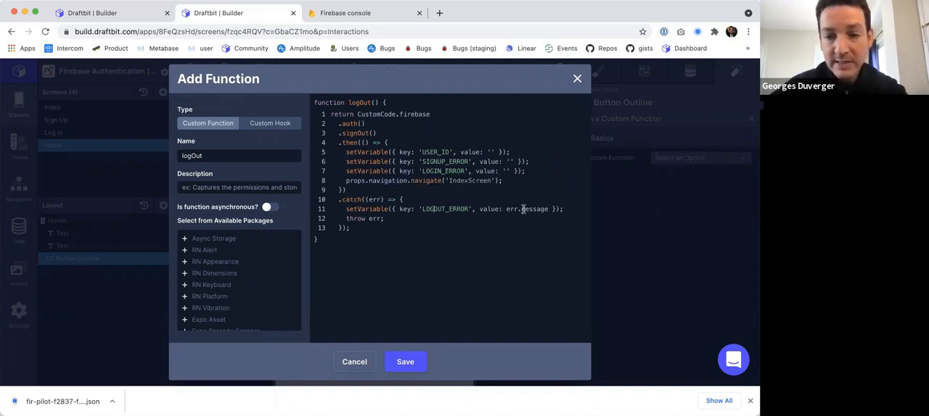
double_click(449, 210)
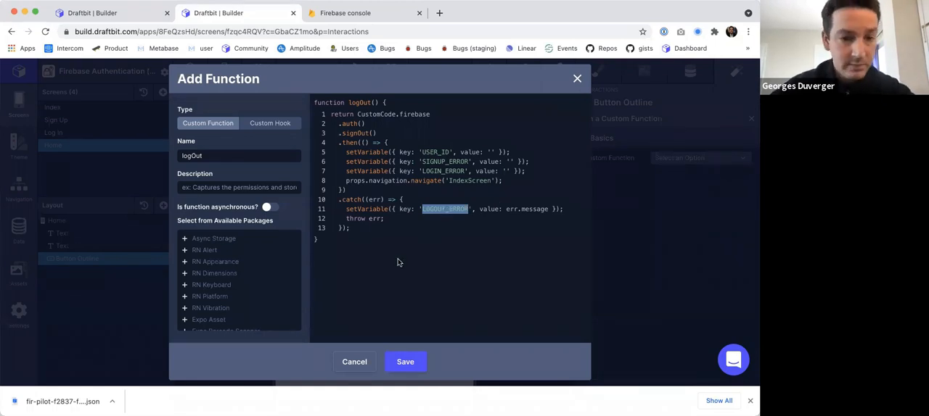
drag(347, 114, 347, 214)
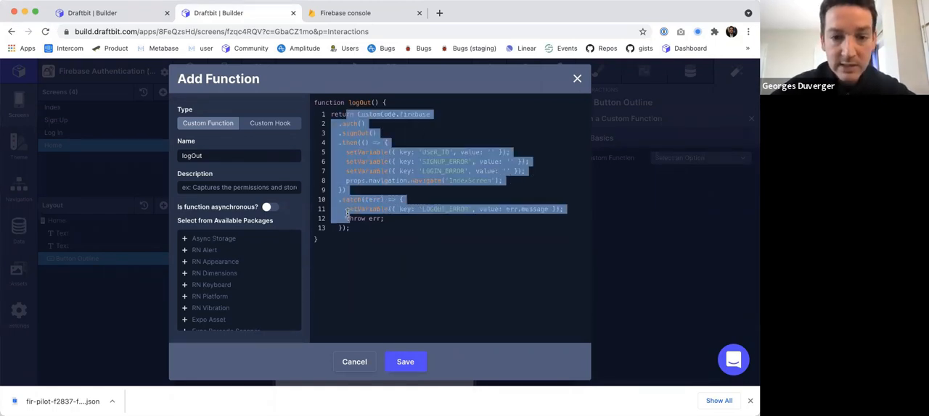
click(386, 191)
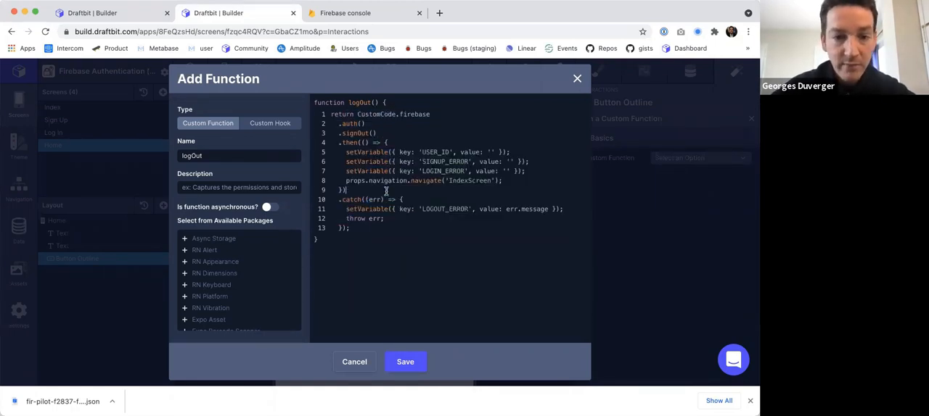
click(405, 362)
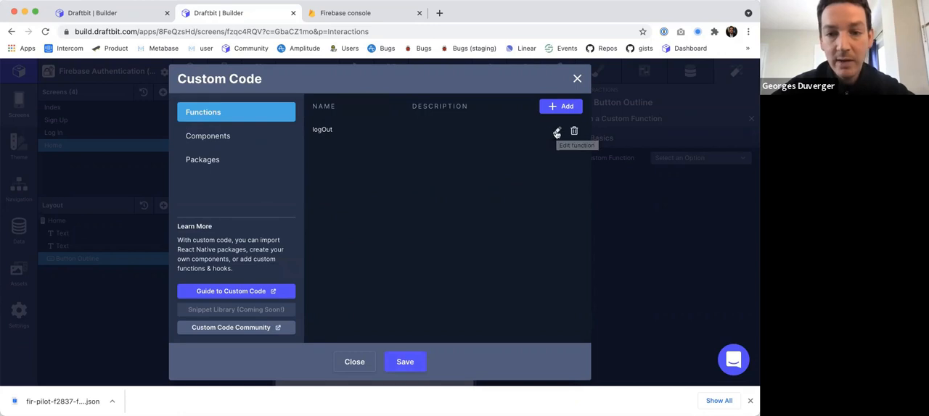
Add another function to the Home screen's custom code as a custom hook of the [Advanced] Inline Code kind.
click(567, 108)
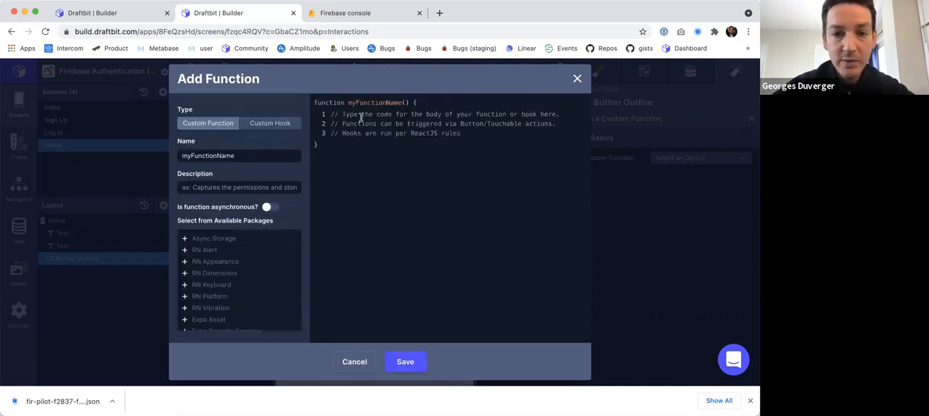
click(270, 123)
click(259, 155)
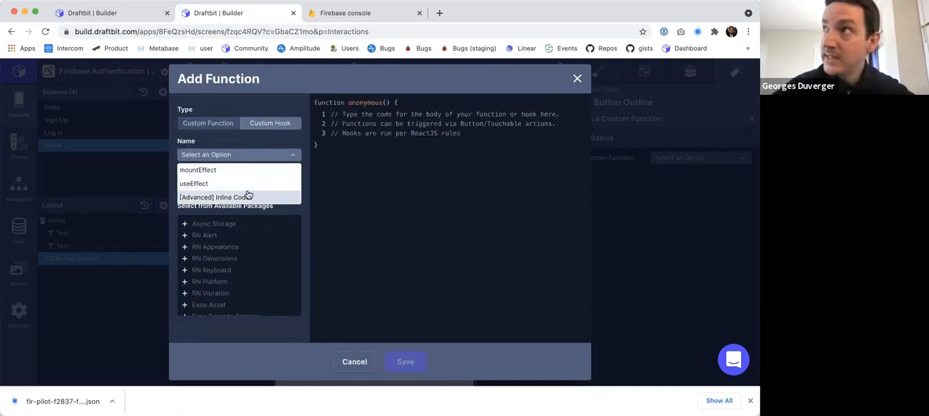
click(238, 198)
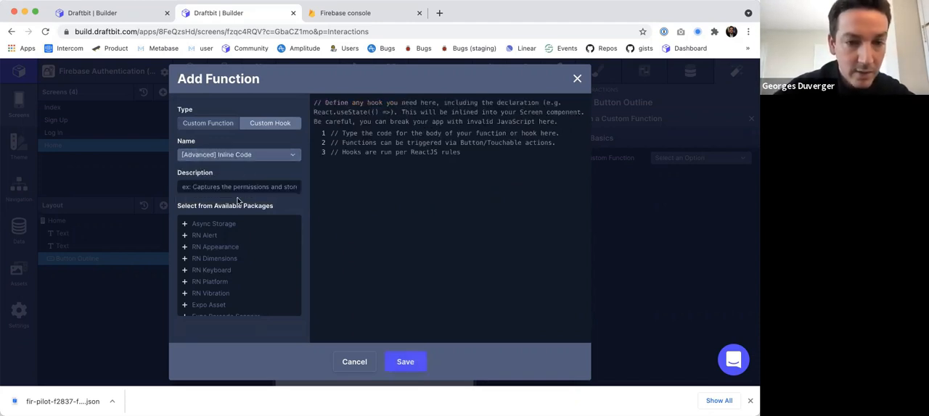
Copy the InlineCode line const setVariable = CustomCode.useSetValue(); from the original project into the new hook and save it.
click(131, 13)
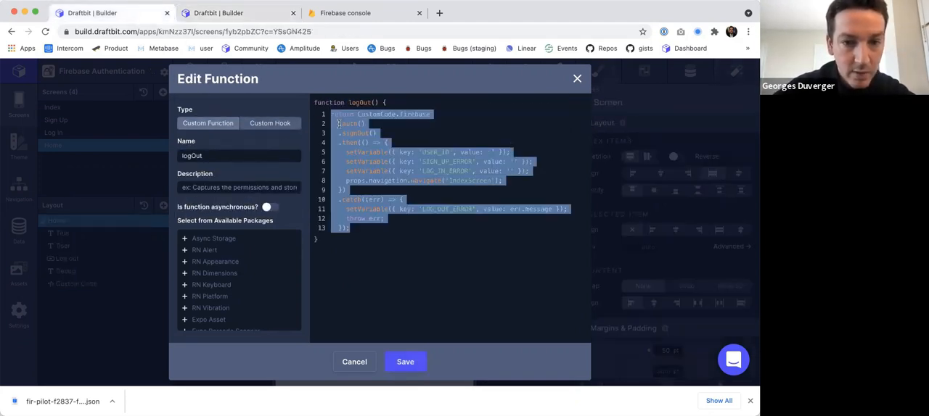
click(342, 363)
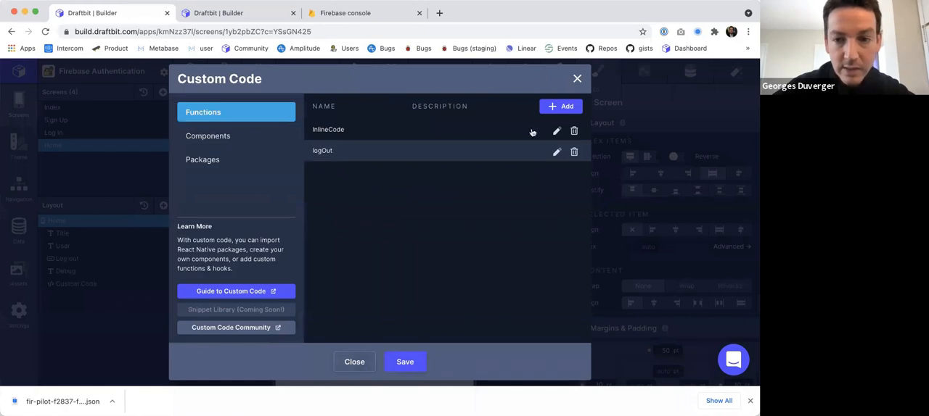
click(555, 131)
key(ctrl+Tab)
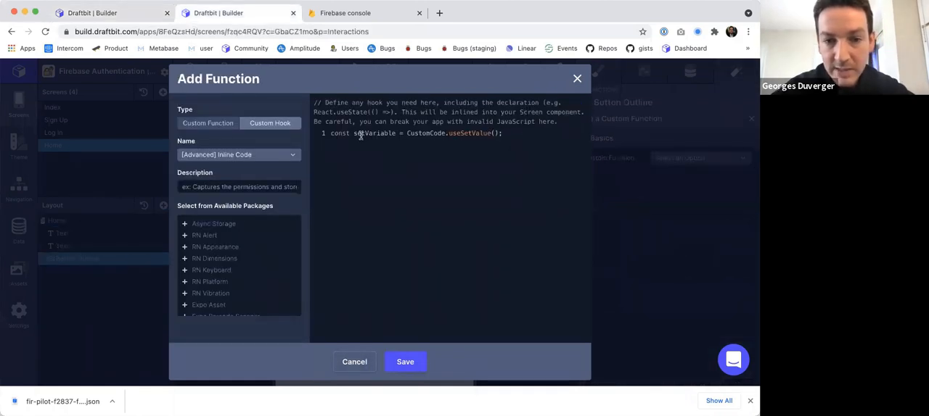
double_click(361, 135)
click(408, 360)
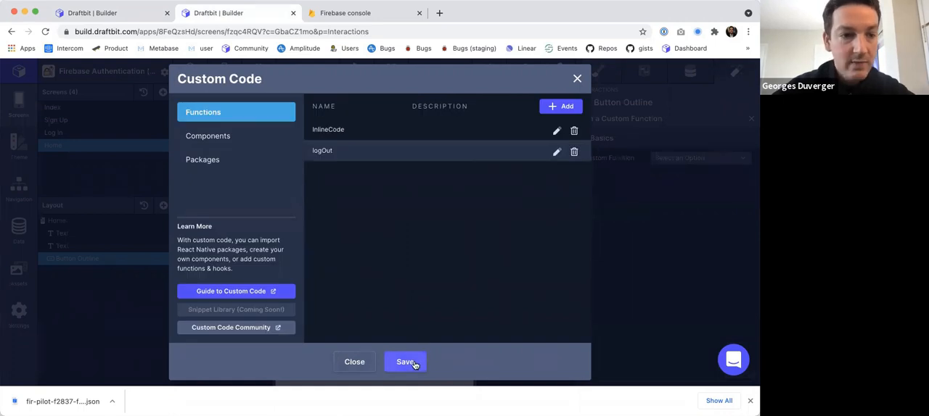
Check the setVariable calls in the logOut function against the new hook, and close the custom code without further edits.
triple_click(367, 162)
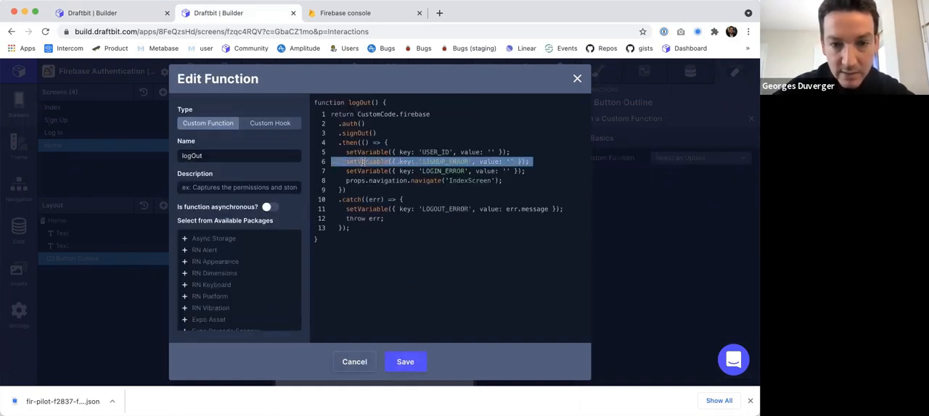
double_click(362, 162)
click(355, 363)
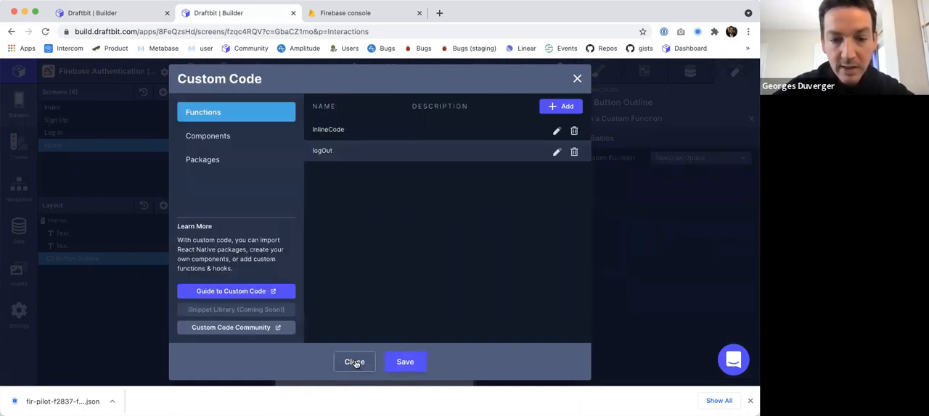
click(576, 79)
Add the stored variables LOGOUT_ERROR and LOGIN_ERROR to the project settings.
click(19, 311)
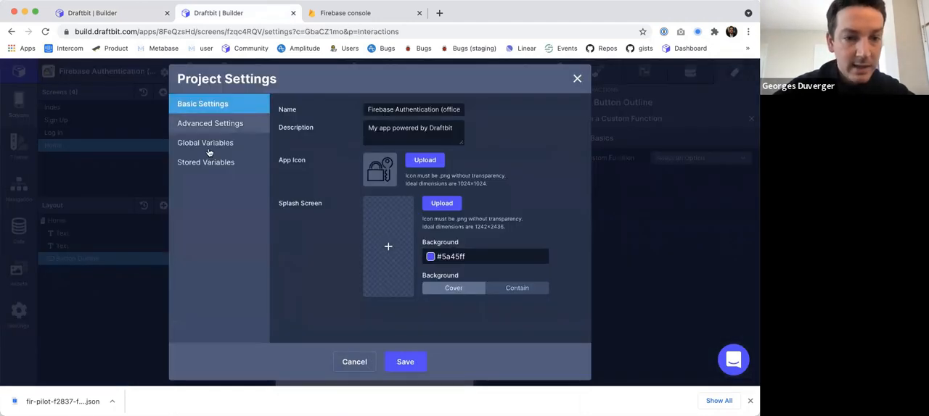
click(209, 162)
click(330, 174)
text(LO)
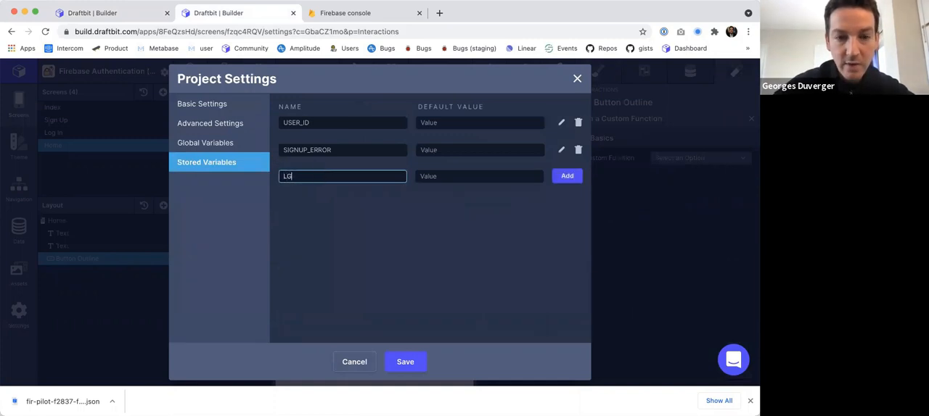
text(GOUT_ERROR)
key(Return)
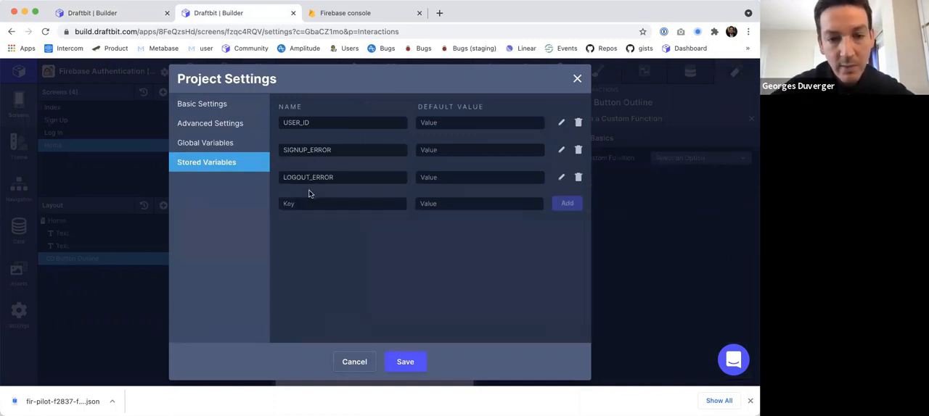
click(308, 205)
text(LOGIN_ERROR)
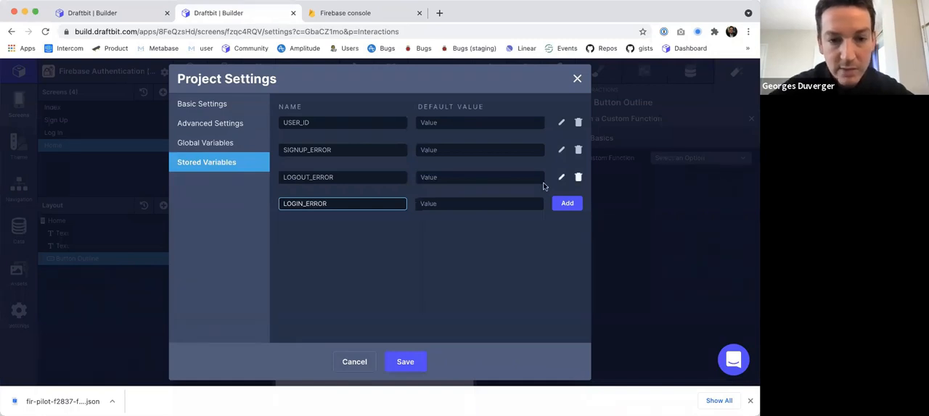
click(567, 203)
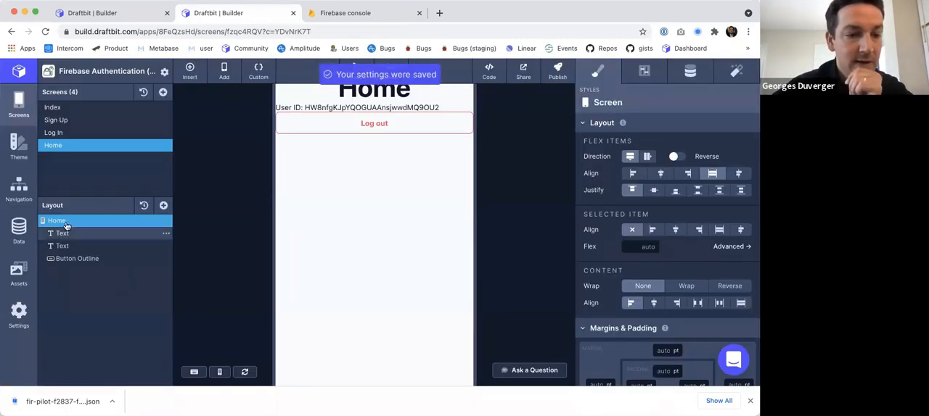
Add a text element to the Home screen below the Log out button and bind it to the LOGOUT_ERROR variable.
click(163, 206)
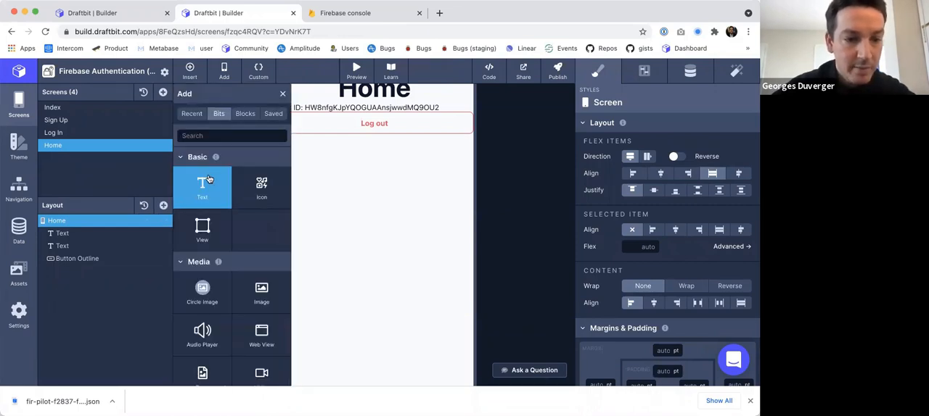
click(206, 182)
text({{)
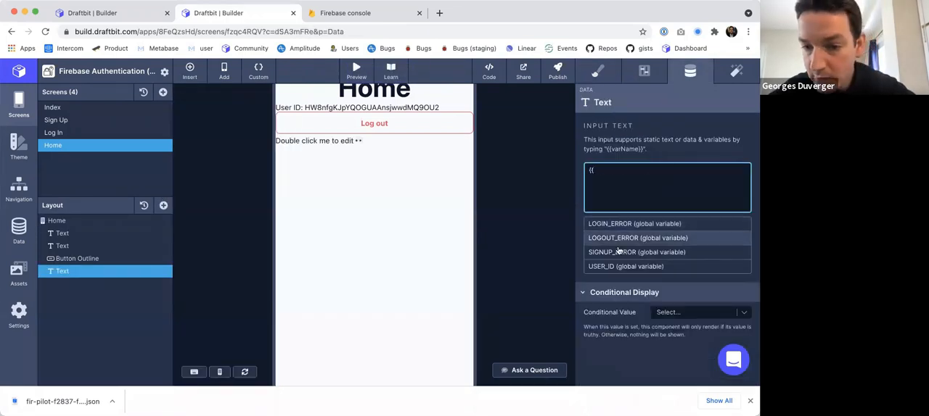
click(612, 239)
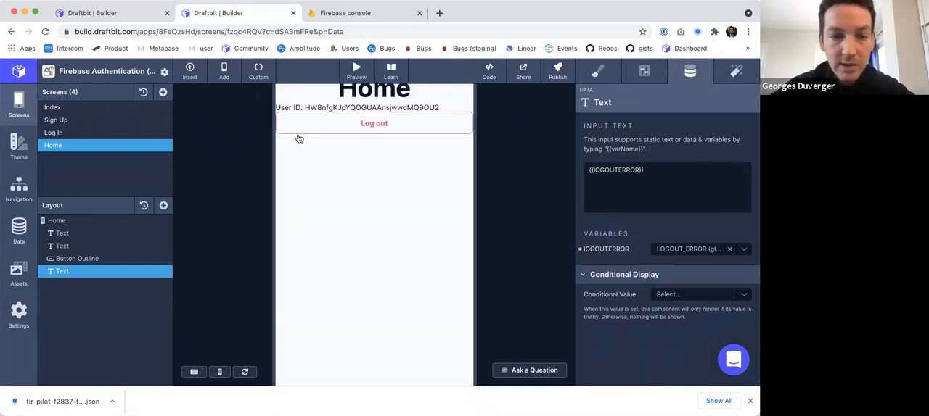
Test the Log out button in the interactive preview and return to design mode.
scroll(293, 137, up, 3)
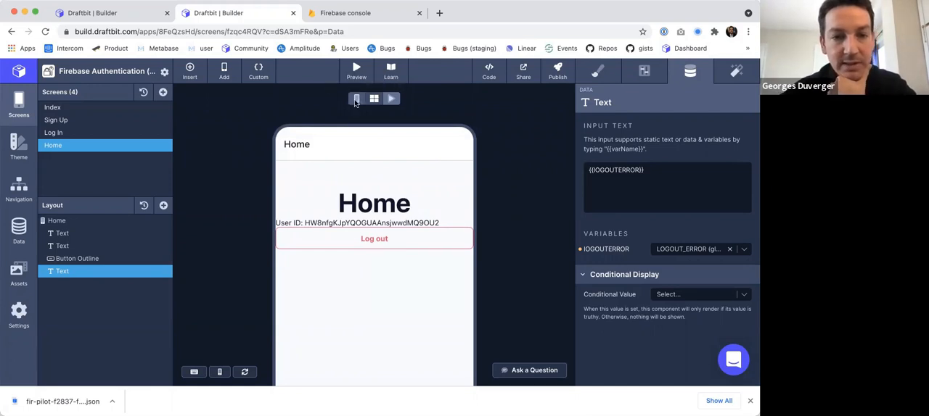
click(390, 98)
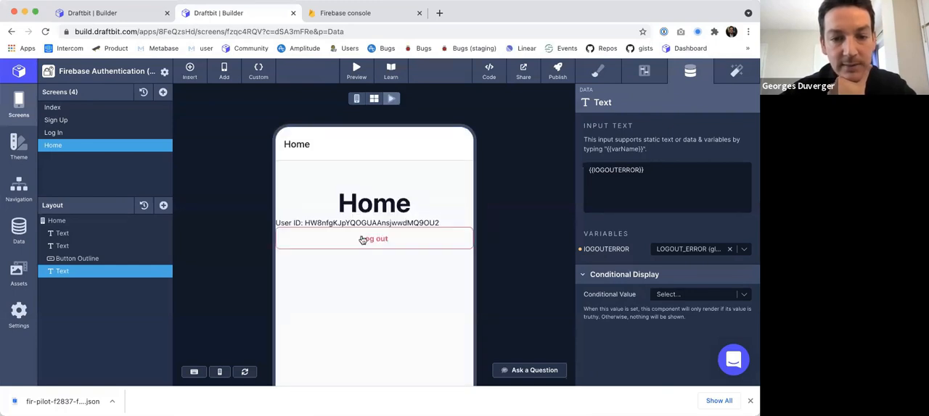
click(372, 243)
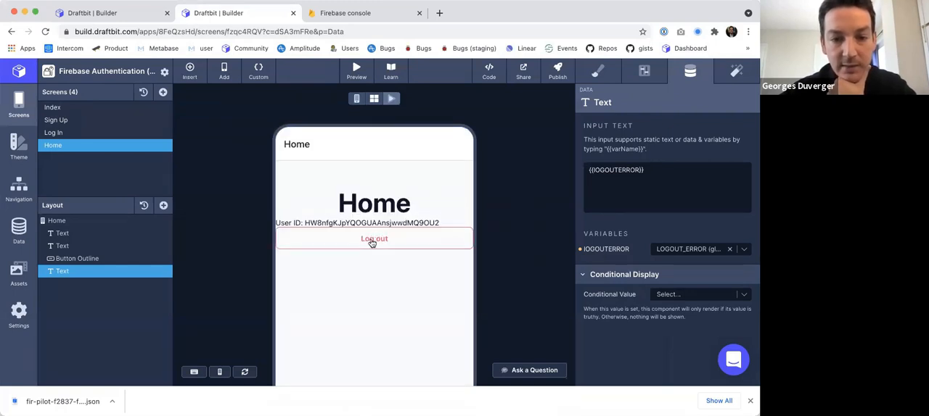
right_click(373, 243)
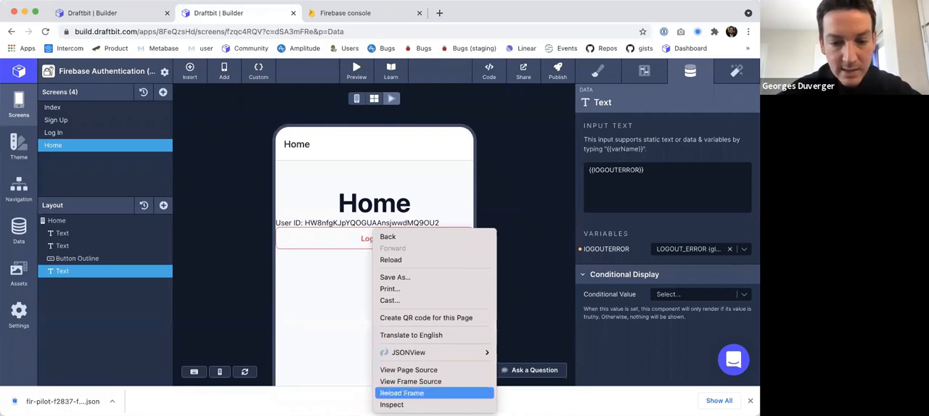
click(357, 98)
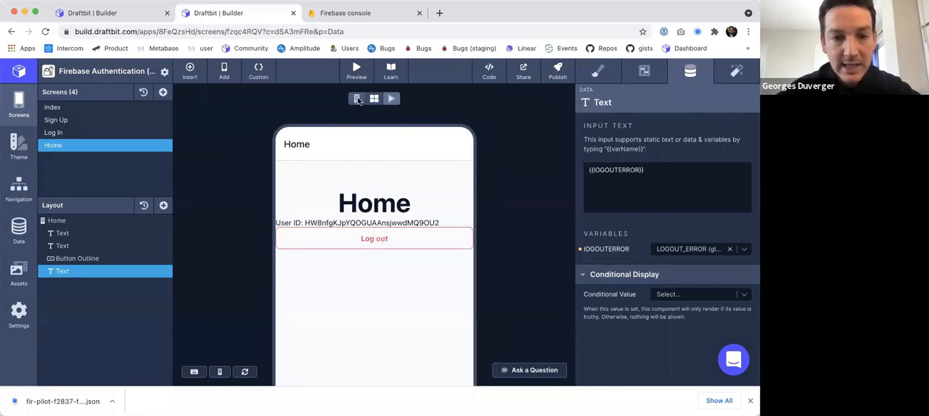
click(357, 98)
Make the Log out button run the custom function logOut on tap, and test logging out in the interactive preview.
click(110, 259)
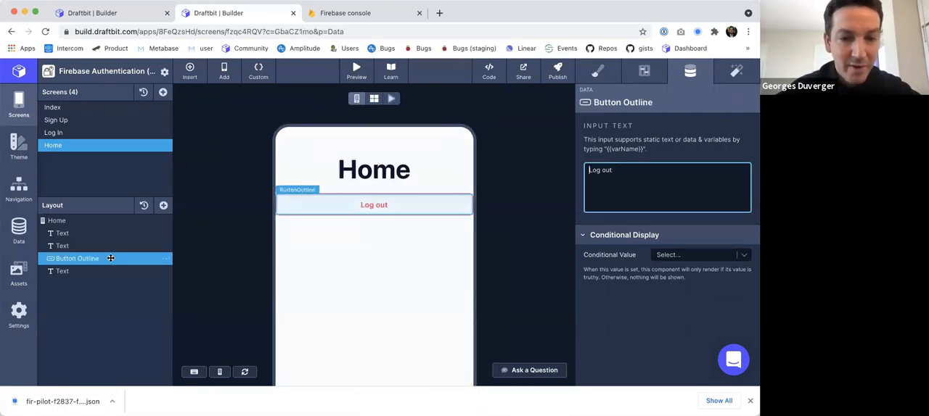
click(736, 70)
click(750, 171)
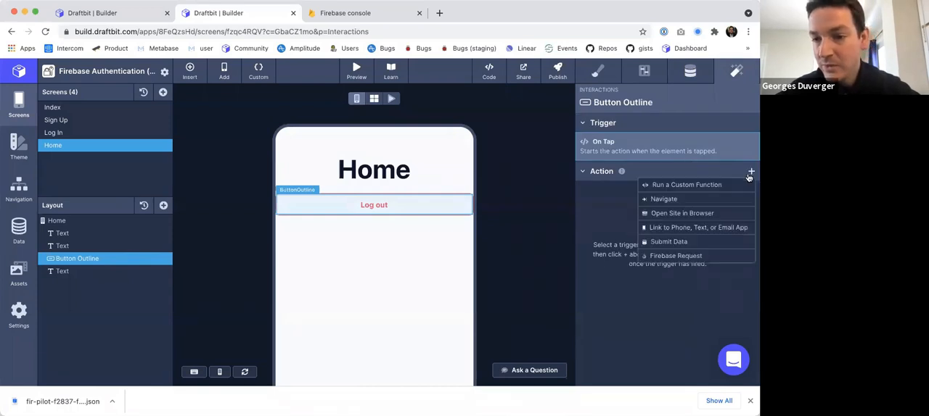
click(700, 186)
click(687, 158)
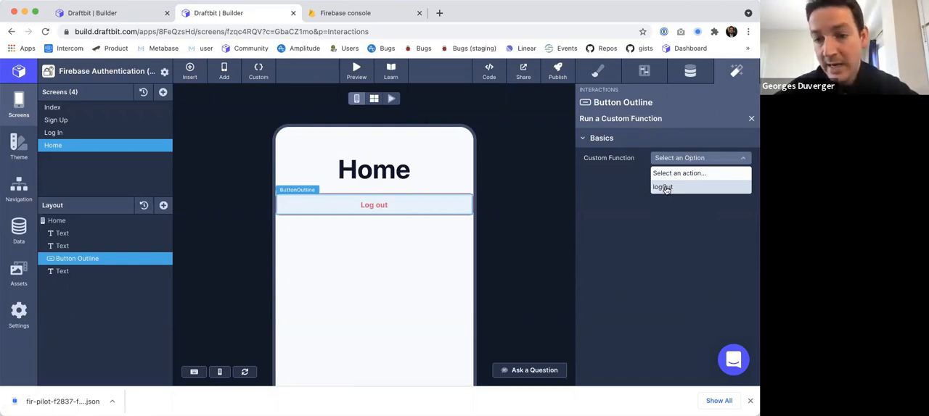
click(663, 187)
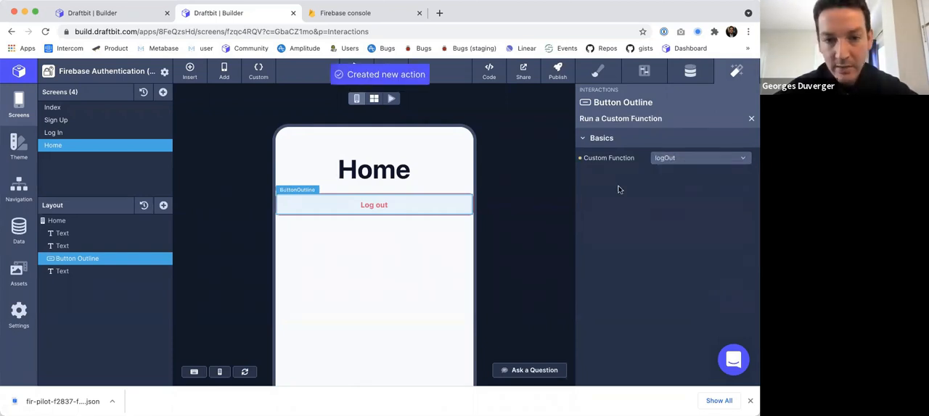
click(391, 99)
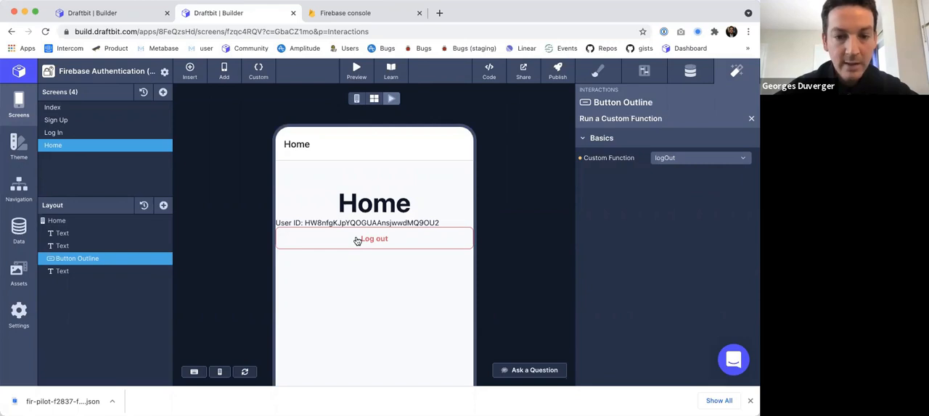
click(356, 242)
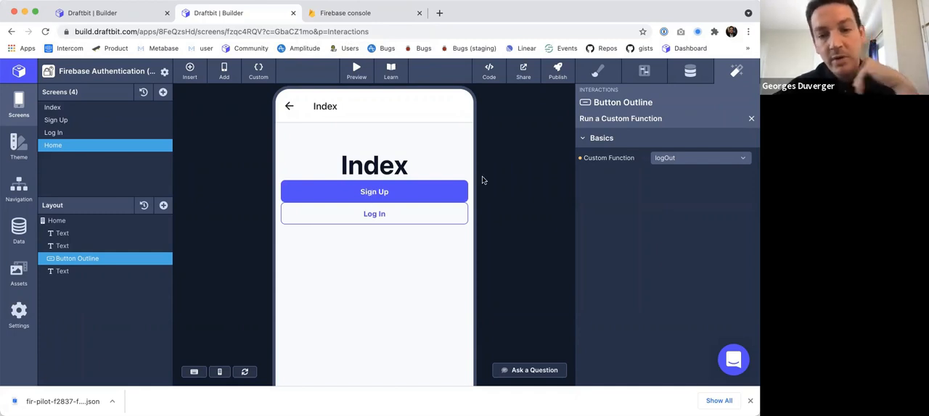
Add two TextInput components and a Button Solid to the Log In screen below its title.
click(92, 134)
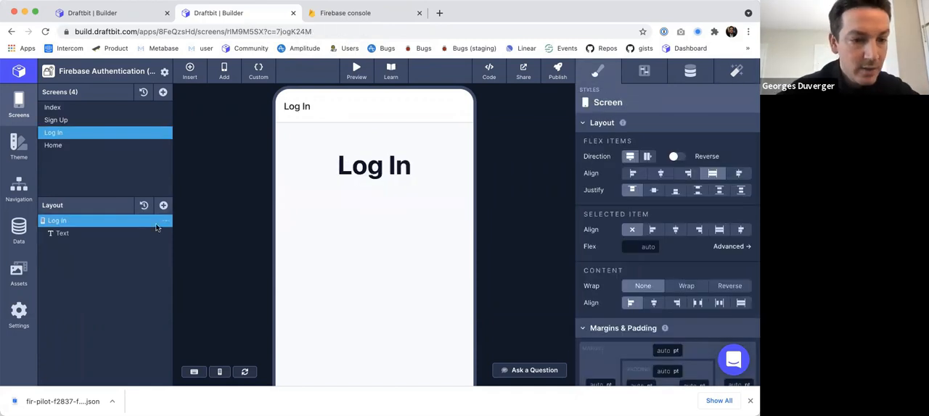
click(164, 206)
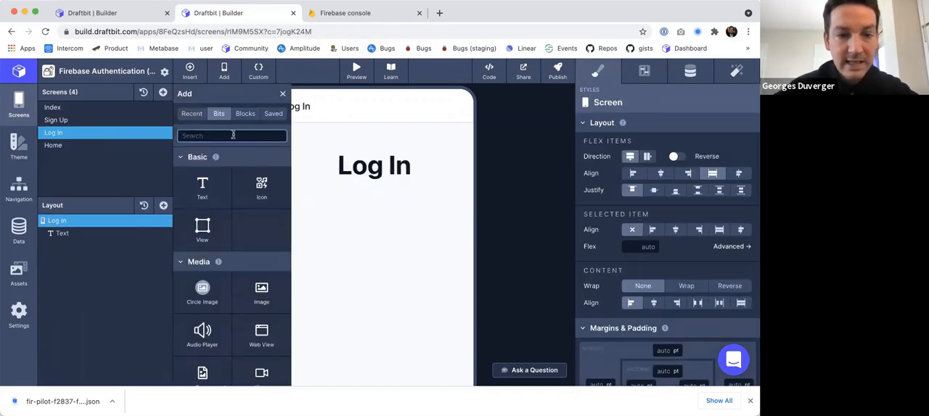
text(text)
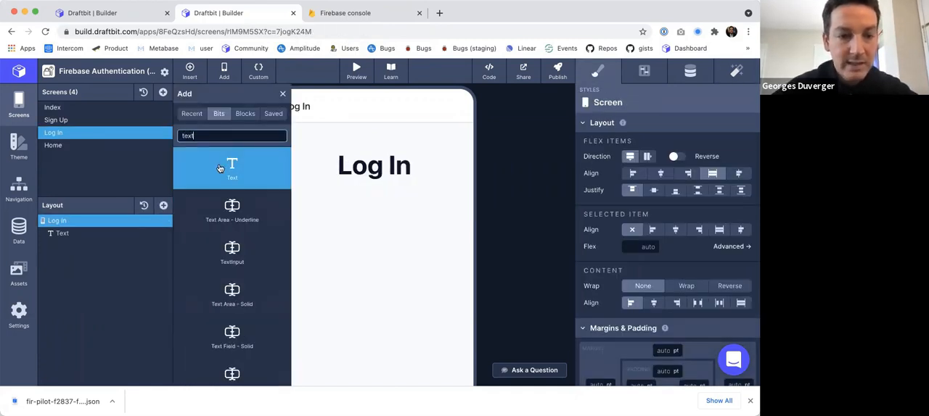
click(232, 247)
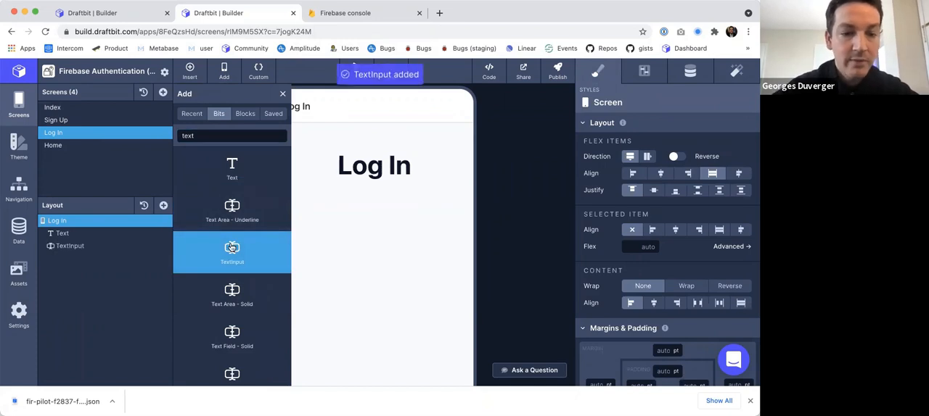
click(231, 248)
double_click(218, 135)
text(butt)
click(233, 167)
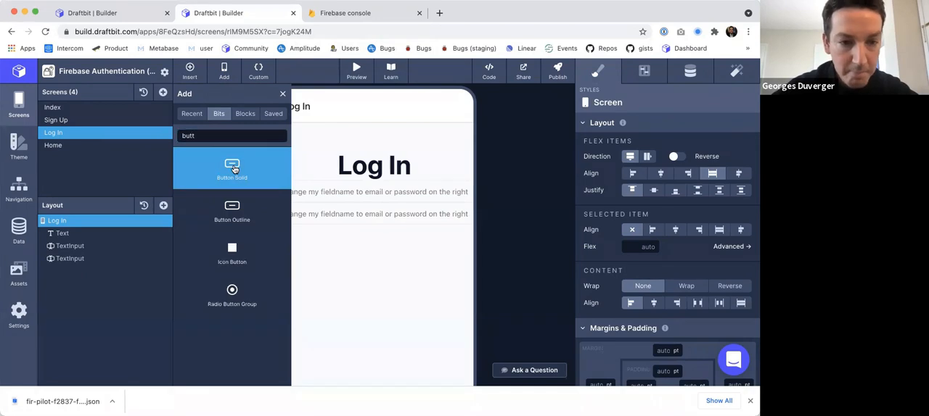
click(282, 94)
Set the first text input's field name on the Log In screen to emailValueLogin.
click(108, 246)
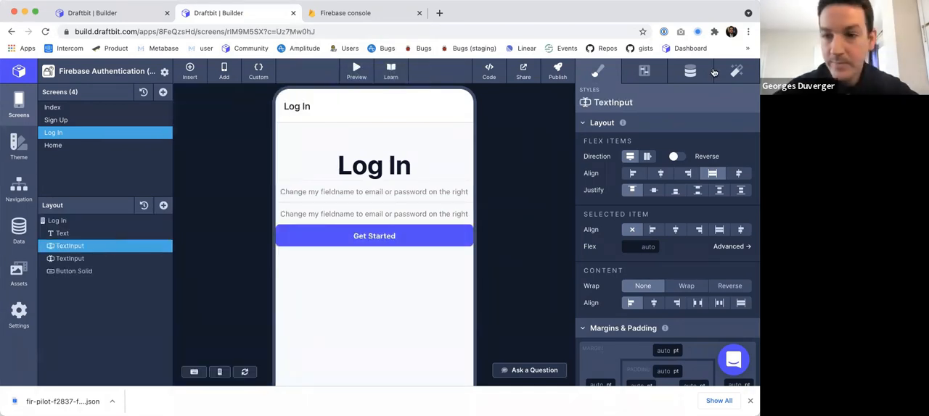
click(680, 69)
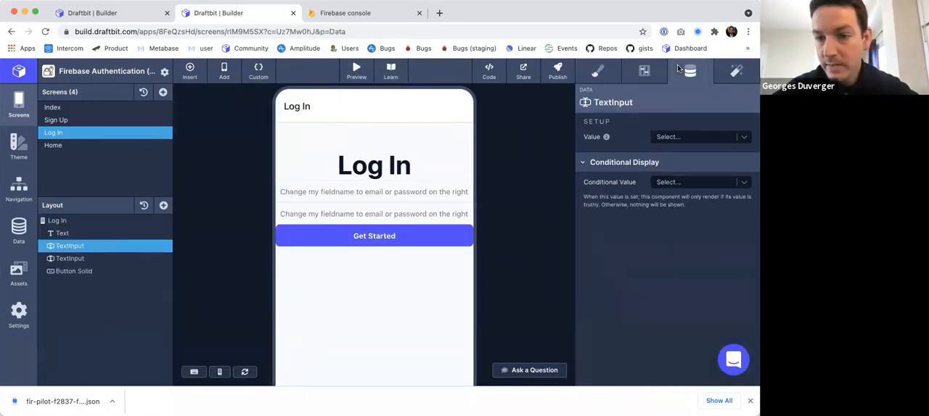
click(641, 71)
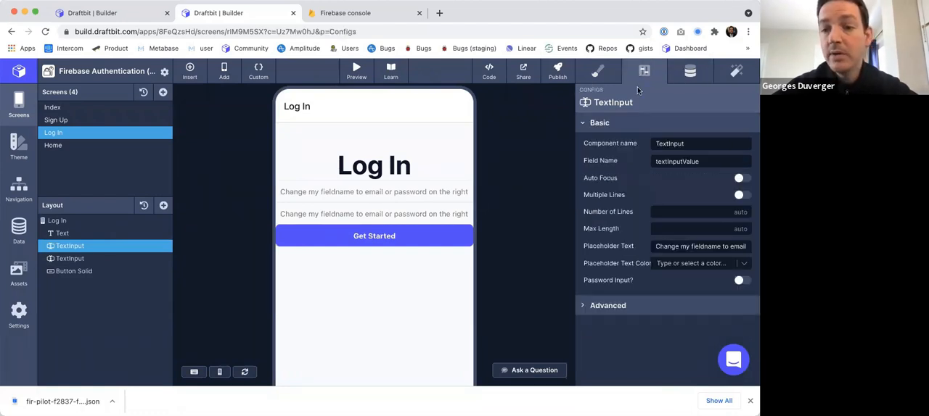
double_click(657, 161)
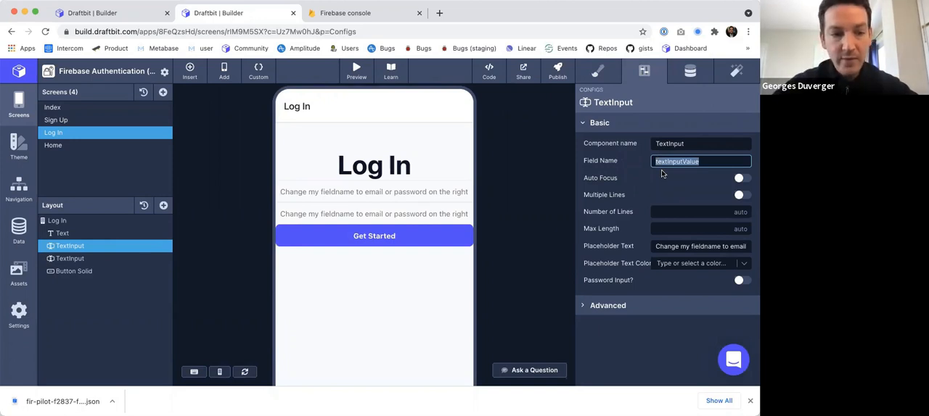
text(email)
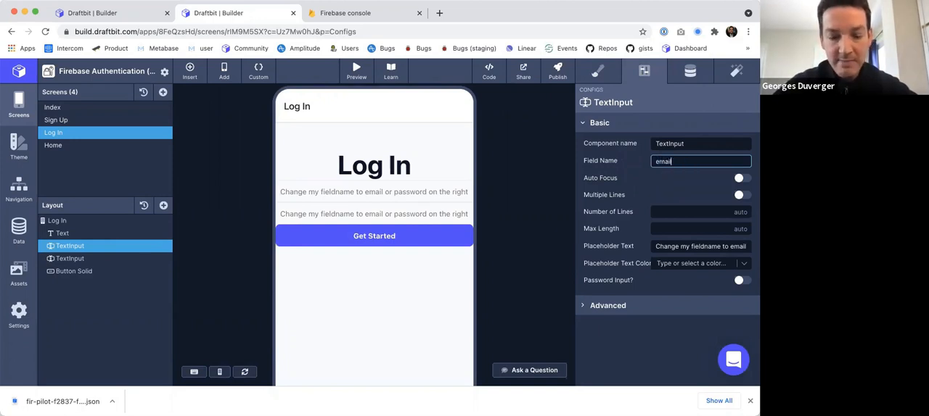
key(BackSpace)
key(BackSpace)
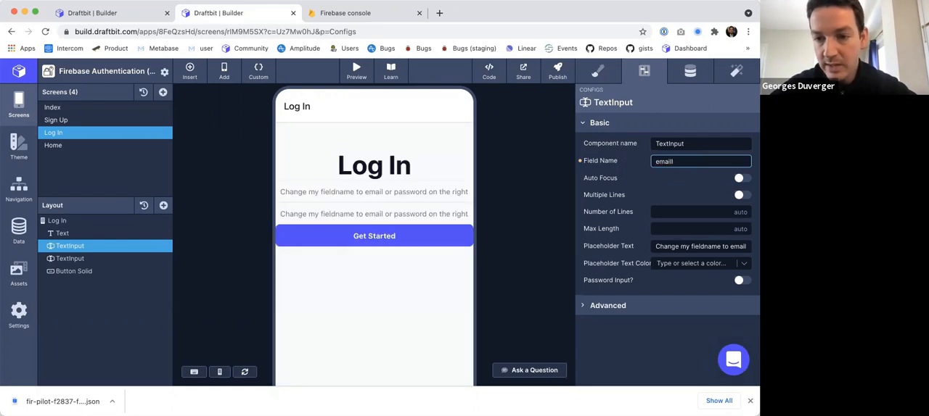
text(ValueLogIn)
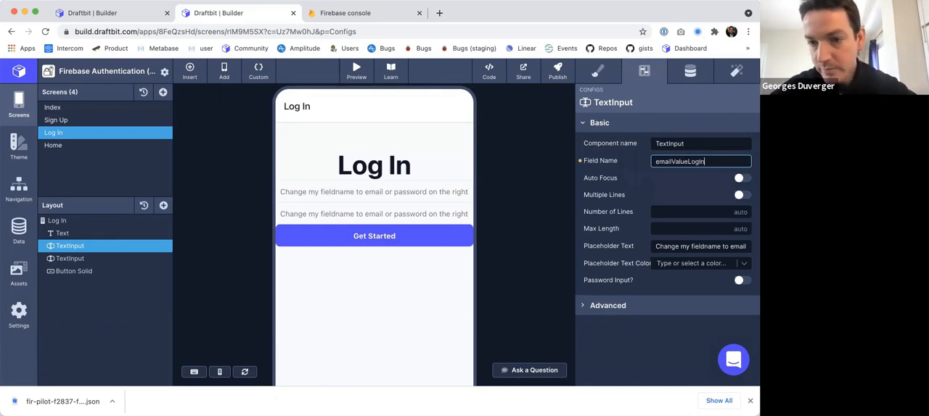
key(BackSpace)
key(BackSpace)
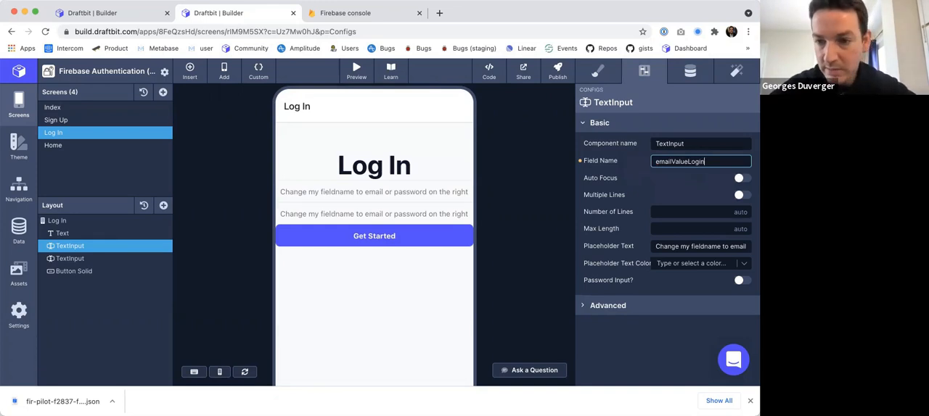
double_click(672, 161)
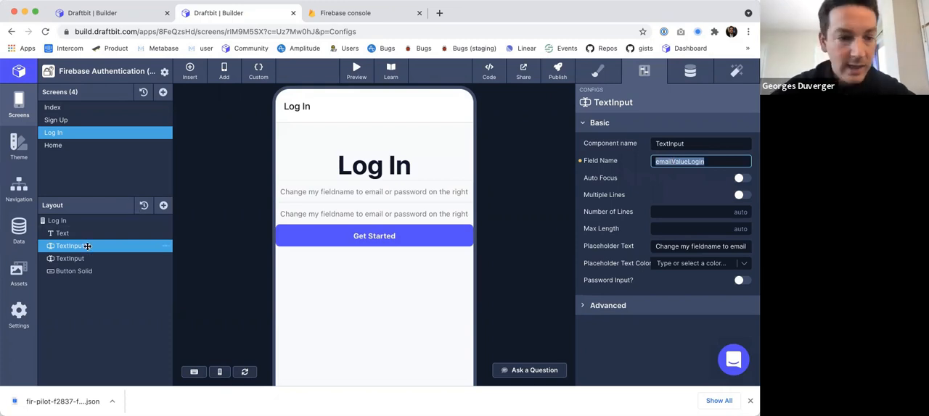
Set the first text input's placeholder text to "email".
triple_click(673, 247)
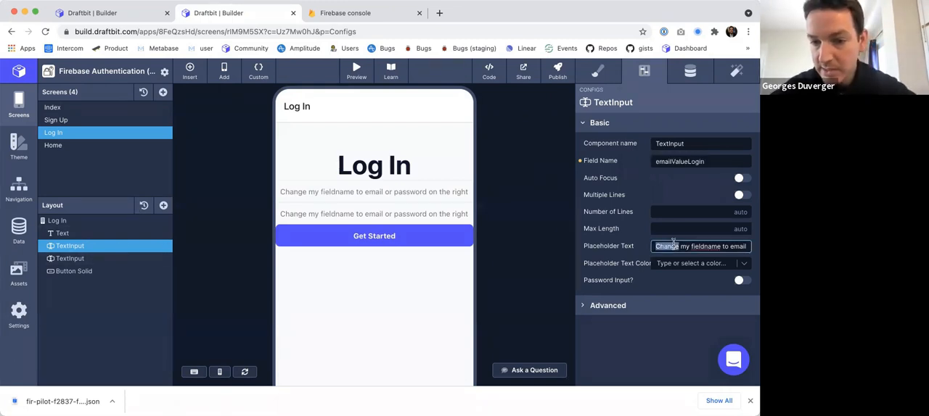
text(email)
key(Tab)
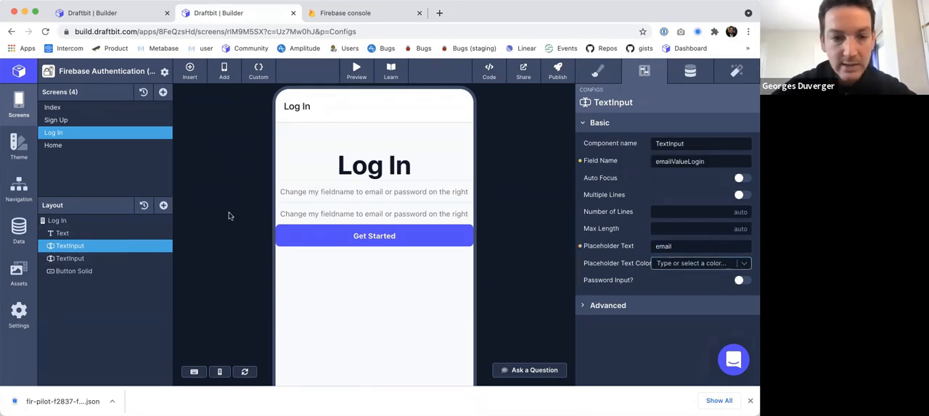
Set the second text input's field name on the Log In screen to passwordValueLogin.
click(71, 258)
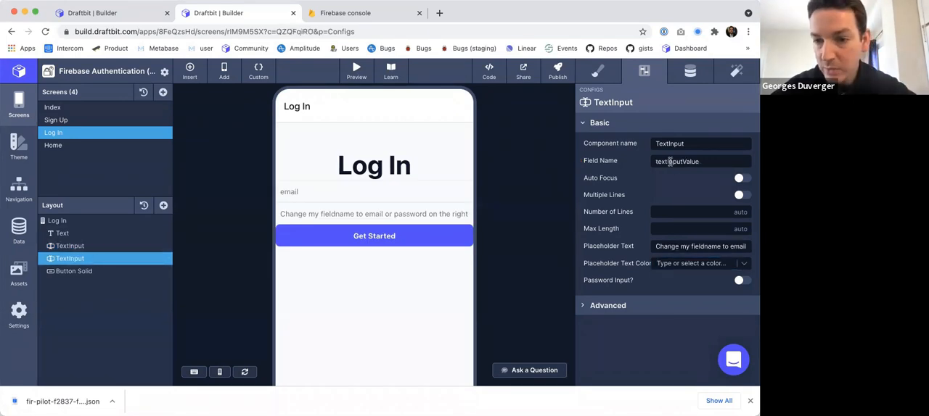
triple_click(670, 162)
text(passwor)
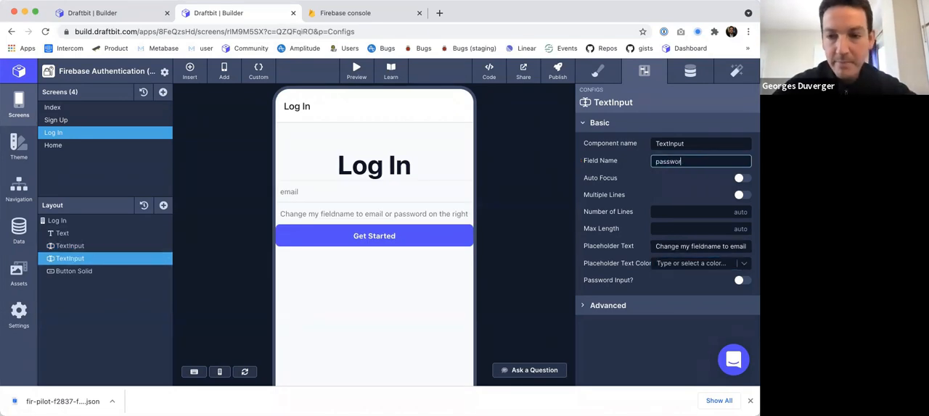
text(dValueLogin)
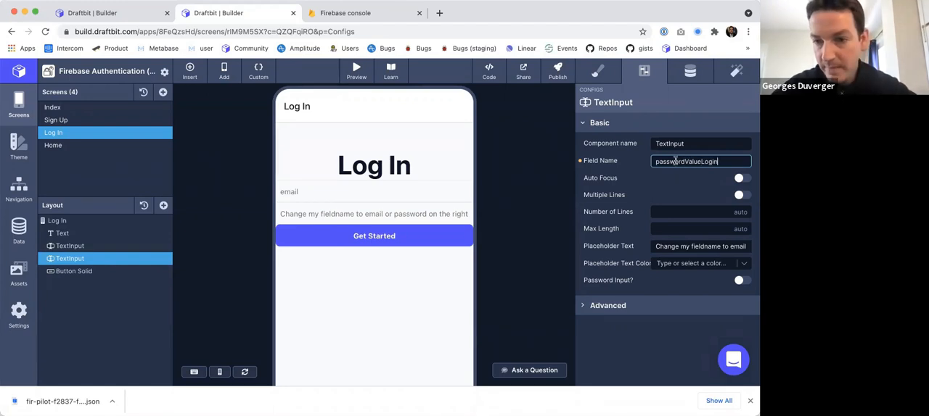
Set the second text input's placeholder text to "password" and make it a password input.
double_click(667, 246)
text(pass)
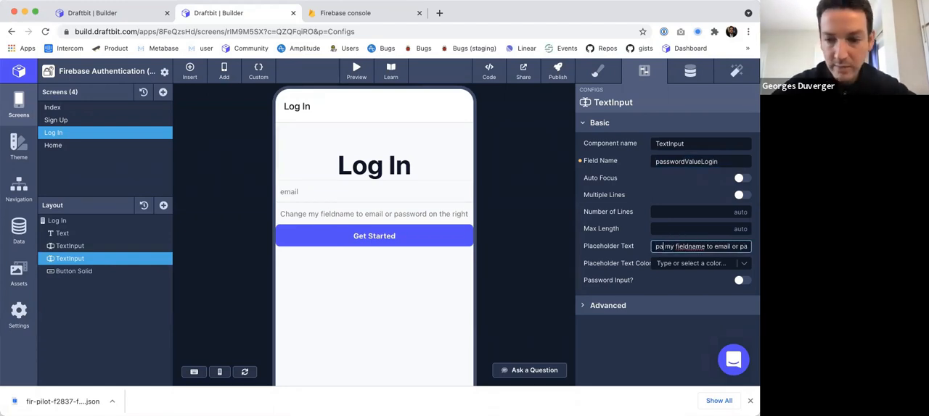
key(ctrl+a)
text(passwo)
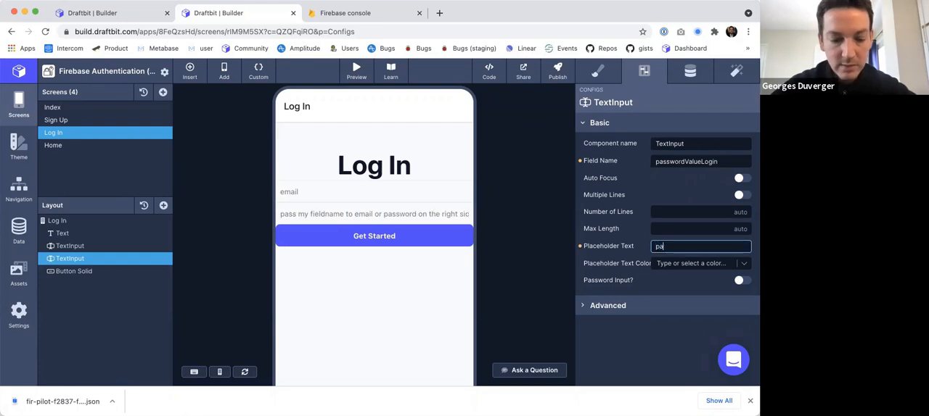
text(rd)
click(740, 280)
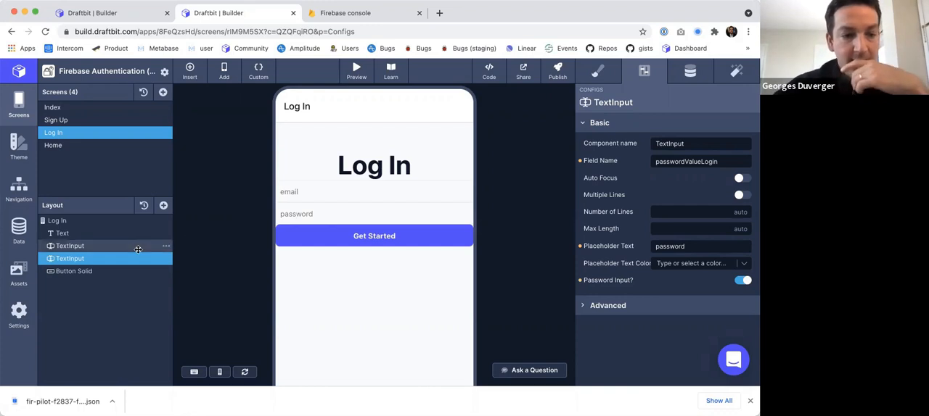
Change the Log In screen button's text to "Log in".
click(109, 270)
click(688, 69)
click(634, 182)
key(alt+shift+Left)
key(alt+shift+Left)
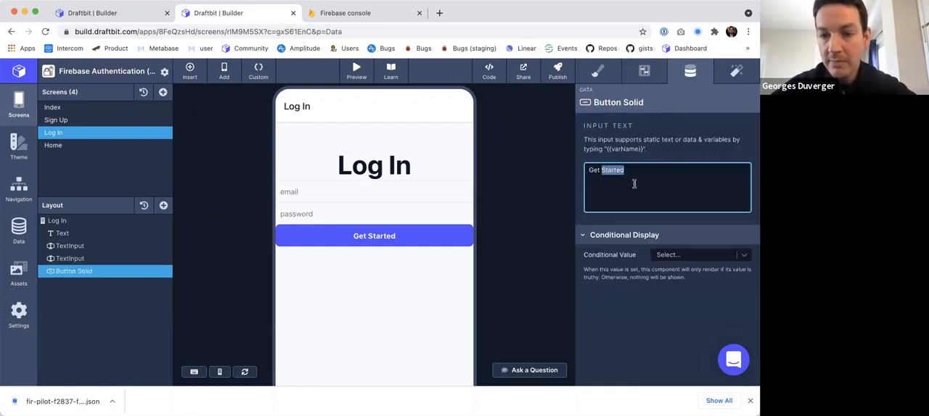
text(Log in)
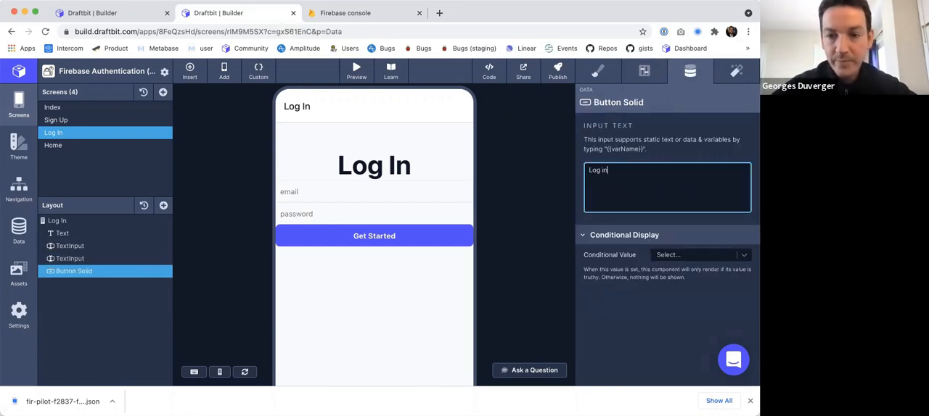
click(530, 175)
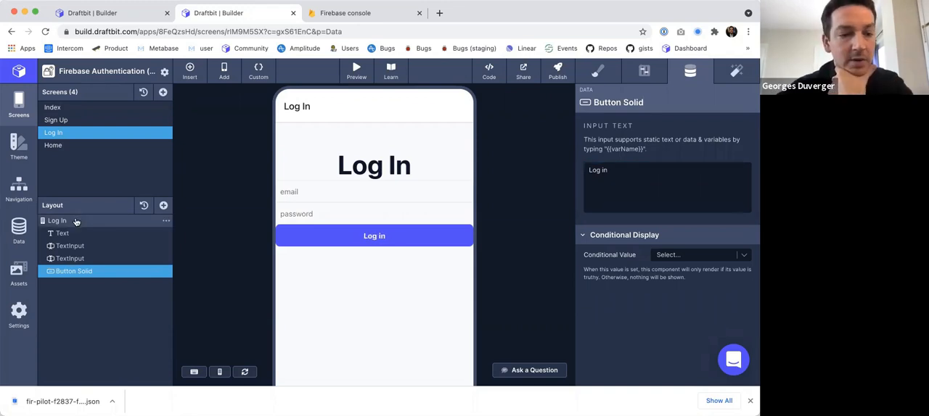
Add a text element below the Log in button and bind it to the LOGIN_ERROR global variable.
click(76, 222)
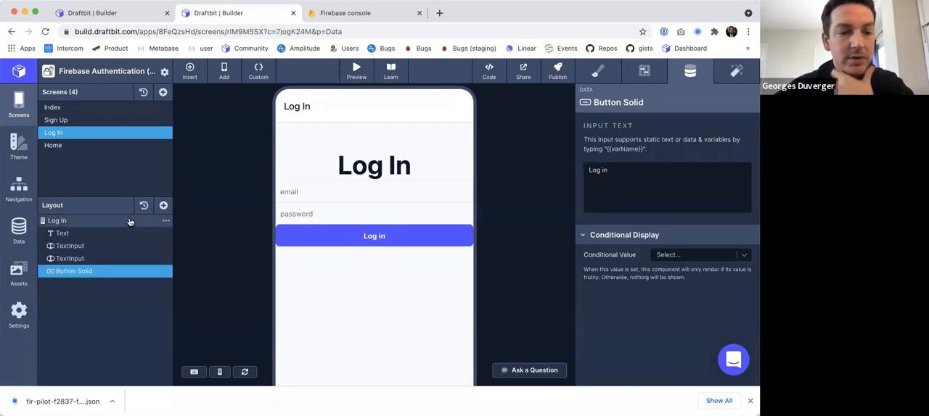
click(163, 205)
click(202, 183)
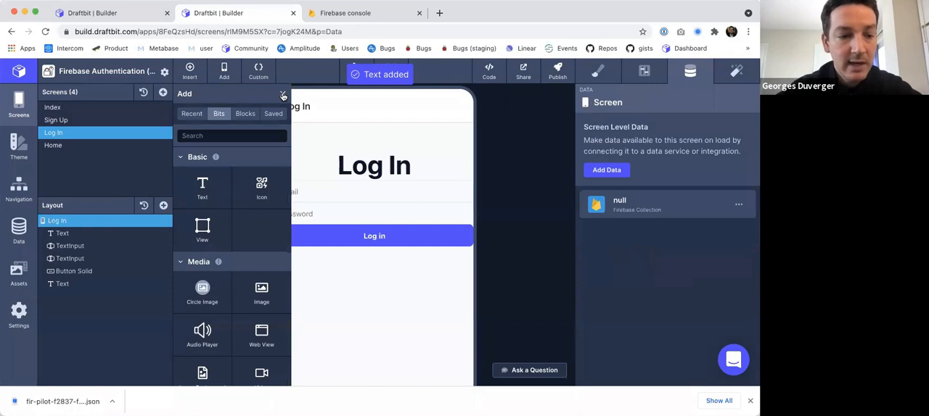
click(60, 283)
text({{)
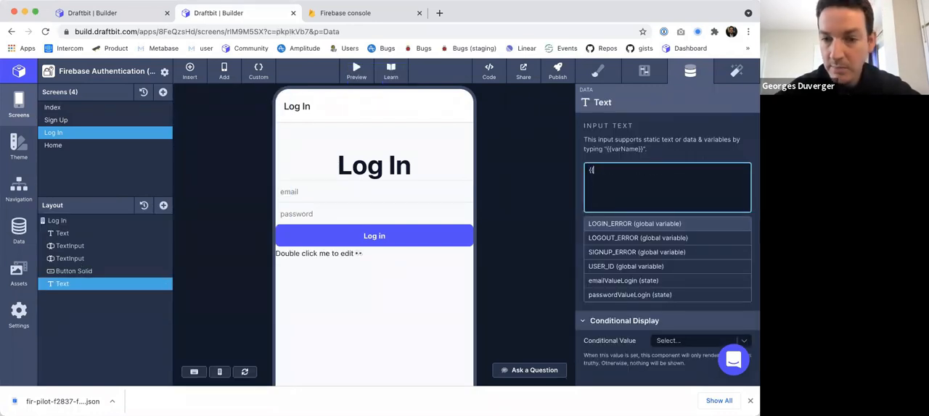
click(613, 225)
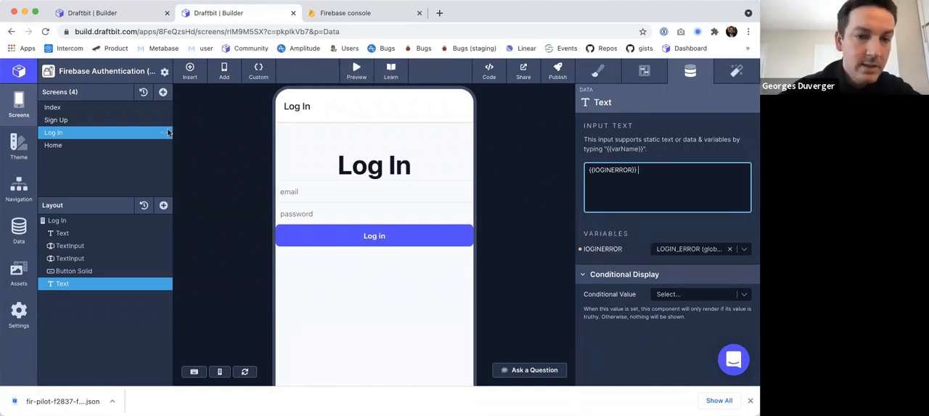
Start a new custom function for the Log In screen containing the code const setVariable = CustomCode.useSetValue();.
click(258, 73)
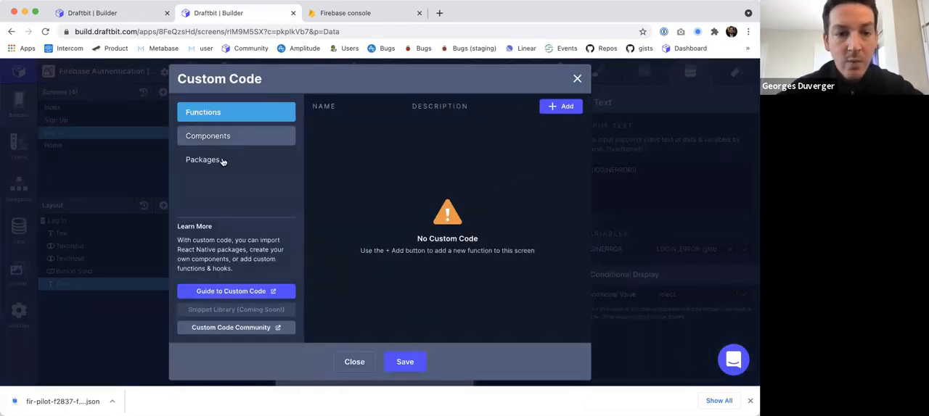
click(222, 161)
click(222, 135)
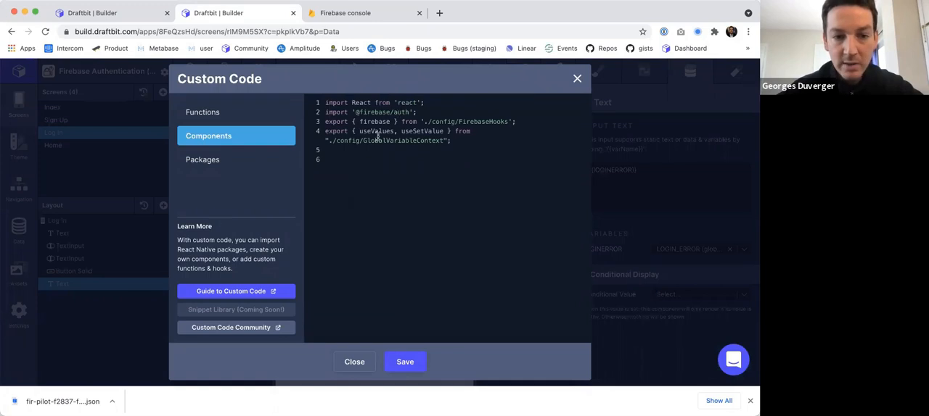
click(279, 115)
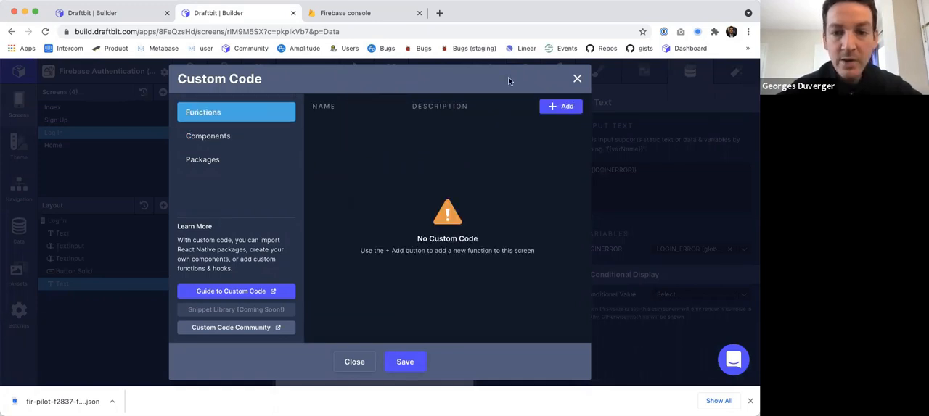
click(563, 108)
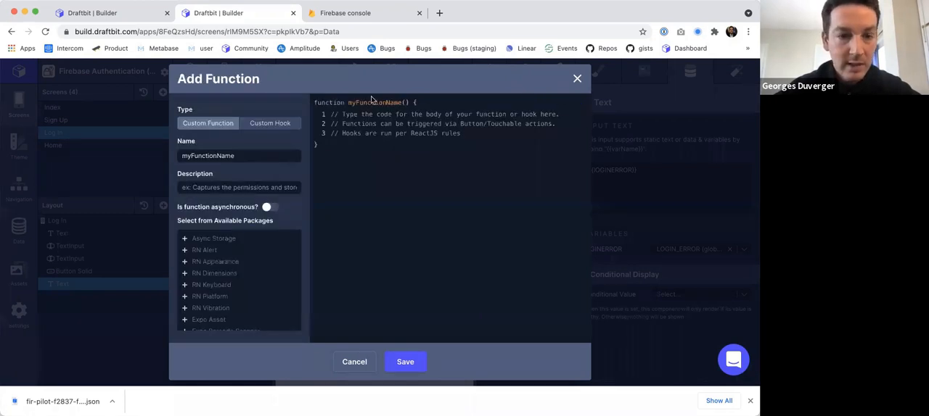
key(ctrl+shift+Tab)
key(ctrl+Tab)
text(const setVariable = CustomCode.useSetValue();)
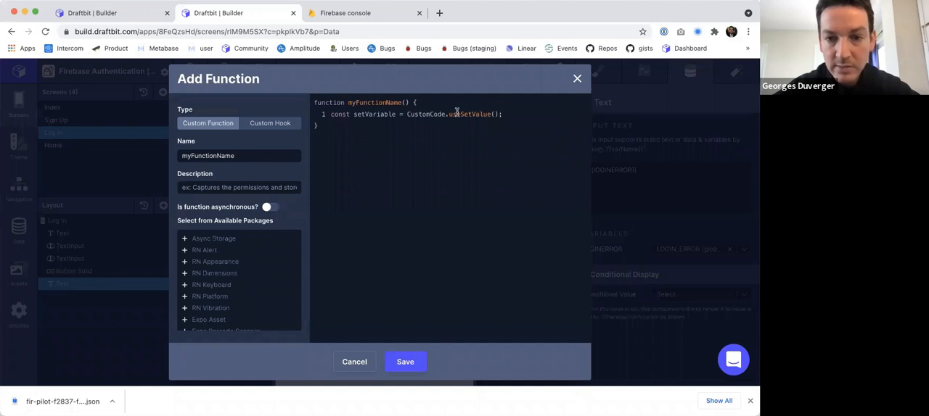
drag(503, 114, 319, 109)
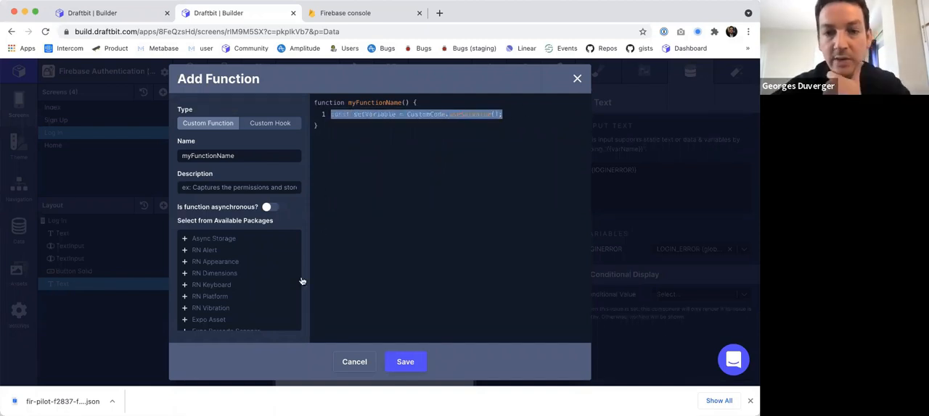
click(507, 116)
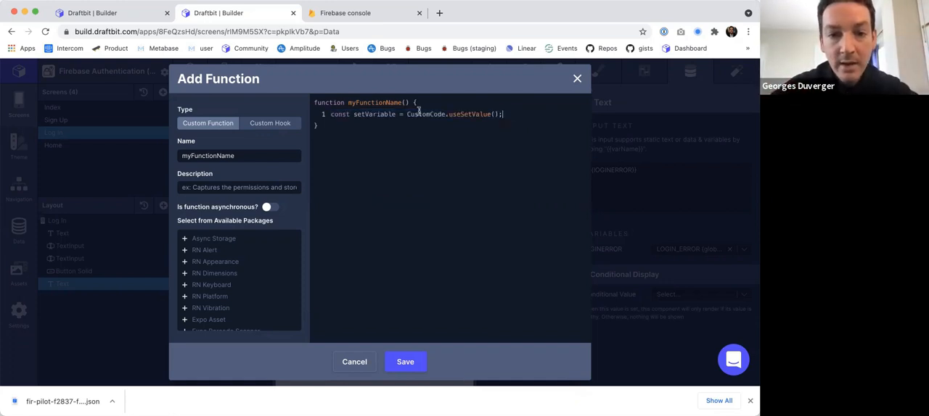
Make the new function a custom hook of the [Advanced] Inline Code kind and save it.
click(267, 123)
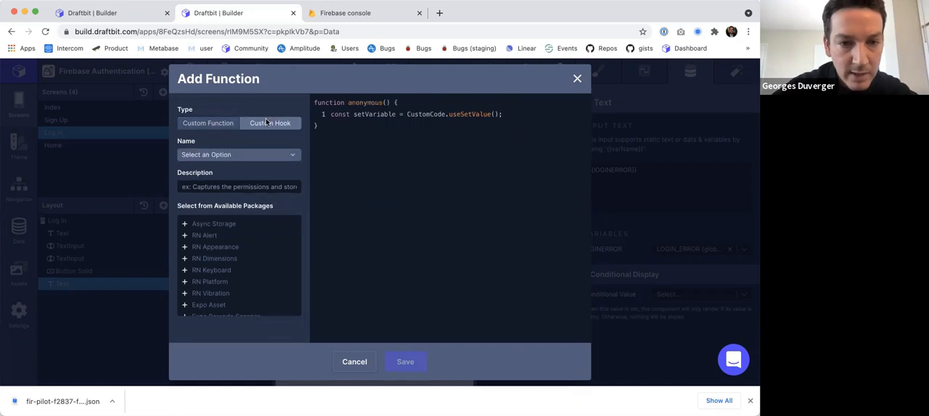
click(235, 154)
click(228, 195)
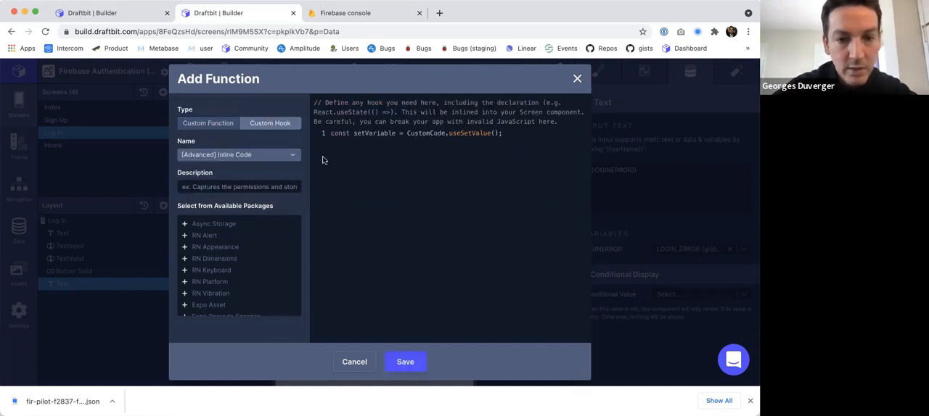
click(414, 362)
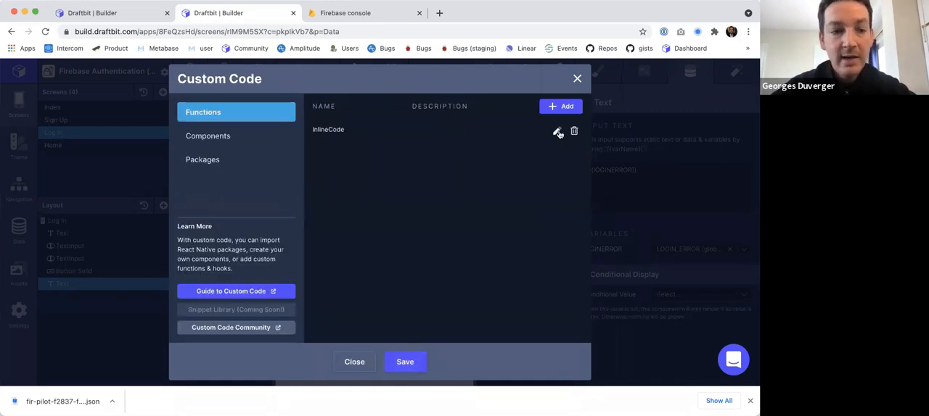
click(557, 133)
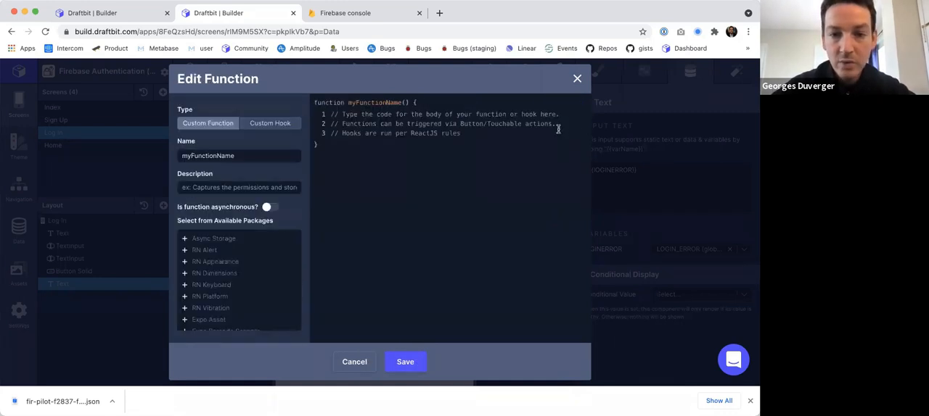
click(195, 123)
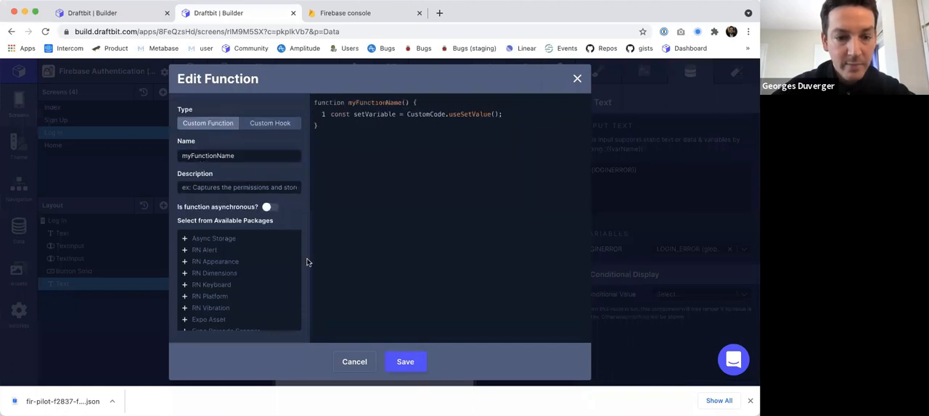
click(355, 361)
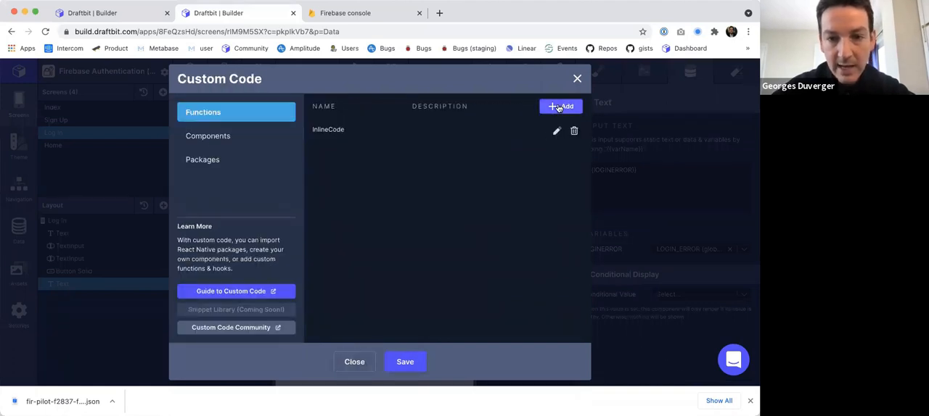
click(556, 131)
click(354, 361)
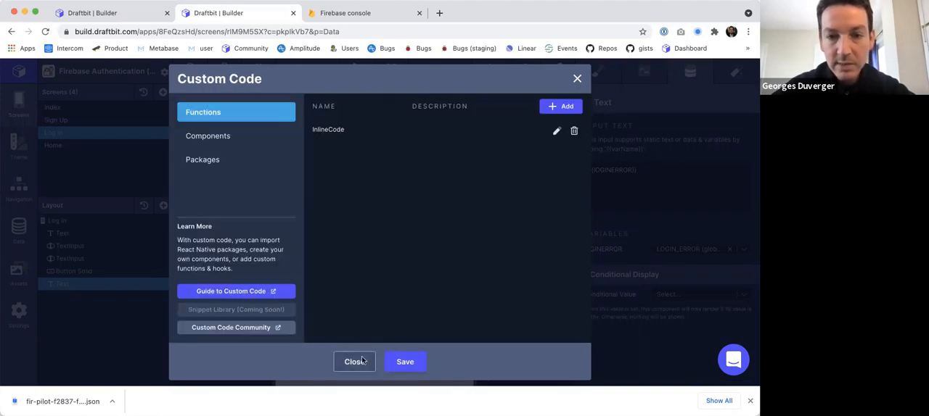
Add another custom function to the Log In screen and name it logIn.
click(567, 107)
click(240, 158)
text(logIn)
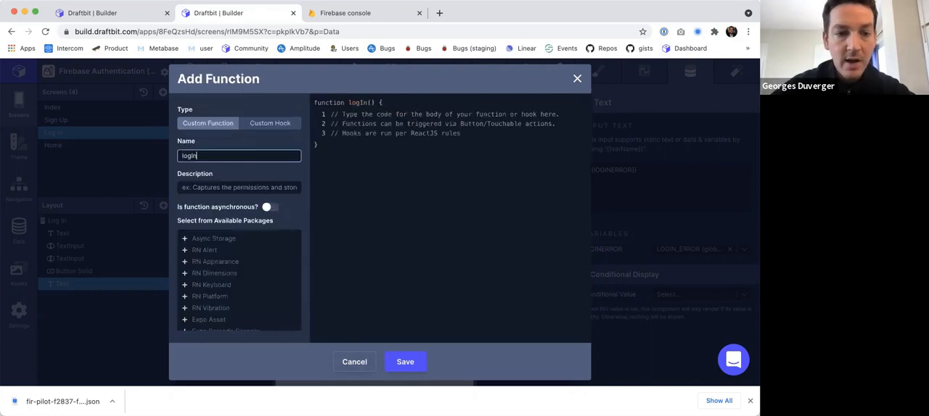
click(379, 159)
Copy the logIn function's code from the original Firebase Authentication app's Log In screen into the new logIn function.
key(ctrl+shift+Tab)
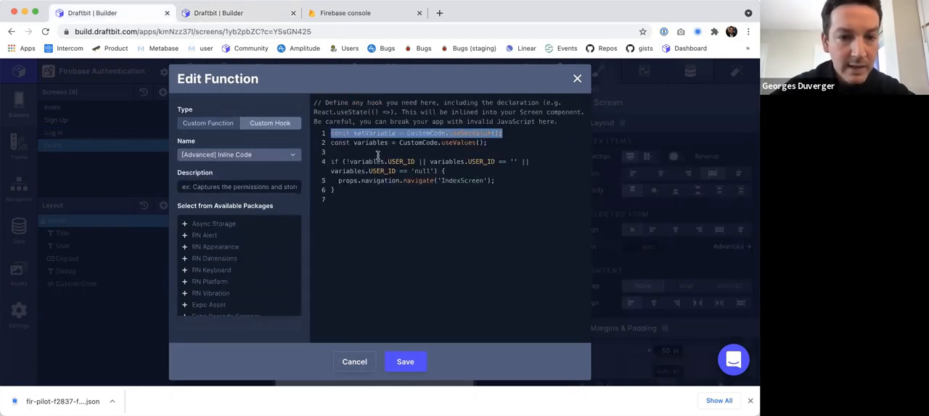
click(352, 361)
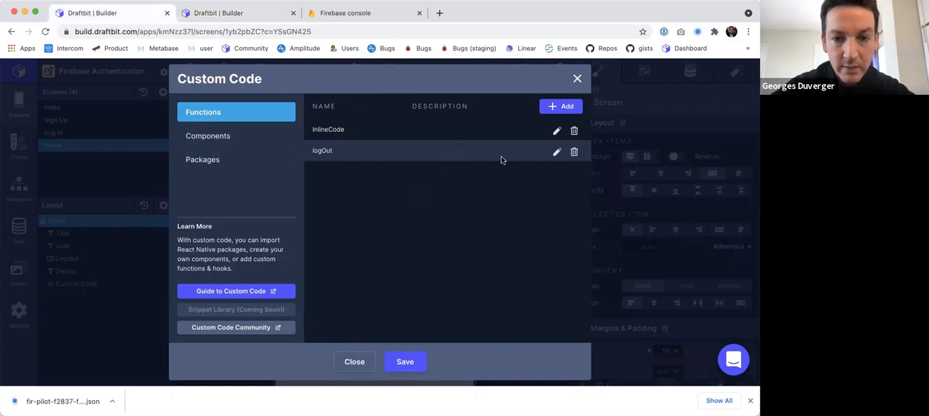
click(577, 78)
click(58, 133)
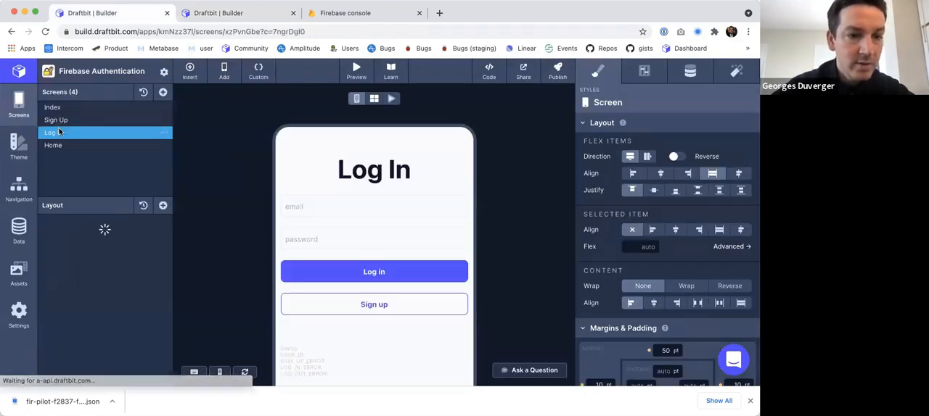
click(258, 71)
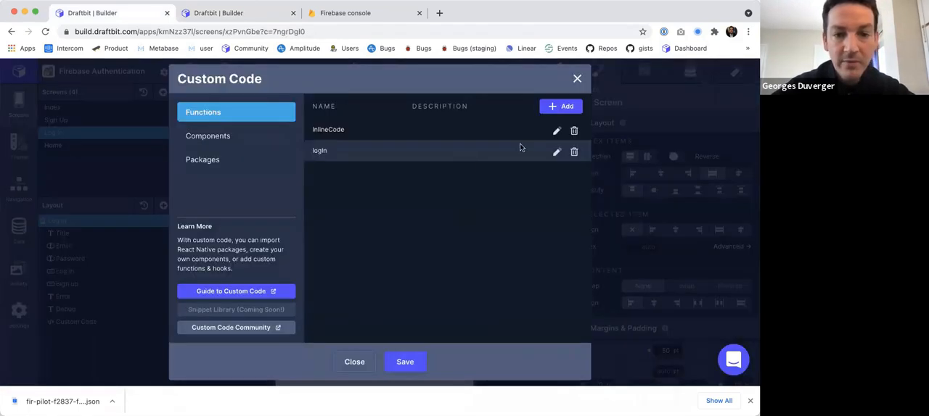
click(556, 152)
key(super+a)
key(super+c)
key(ctrl+Tab)
key(super+a)
key(super+v)
Replace the signInEmail argument of signInWithEmailAndPassword with emailValueLogin.
drag(400, 114, 429, 114)
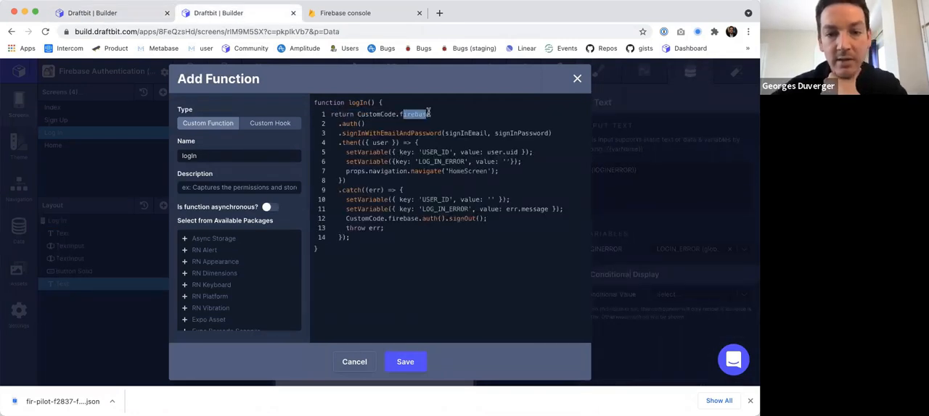
double_click(346, 124)
double_click(351, 133)
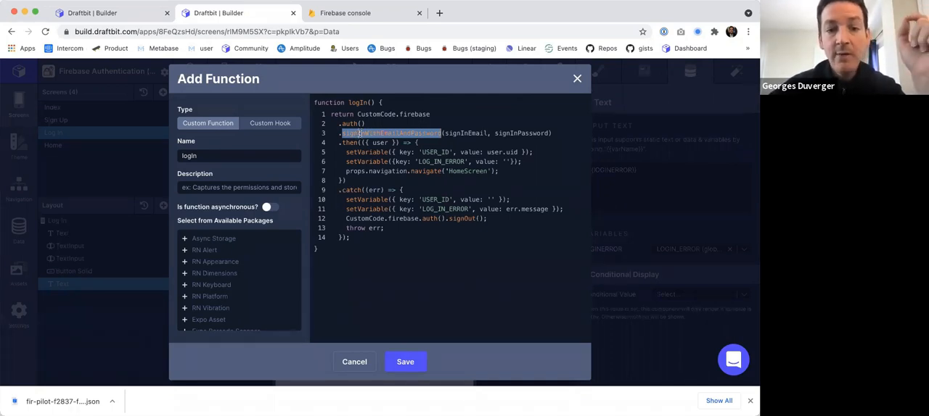
double_click(471, 133)
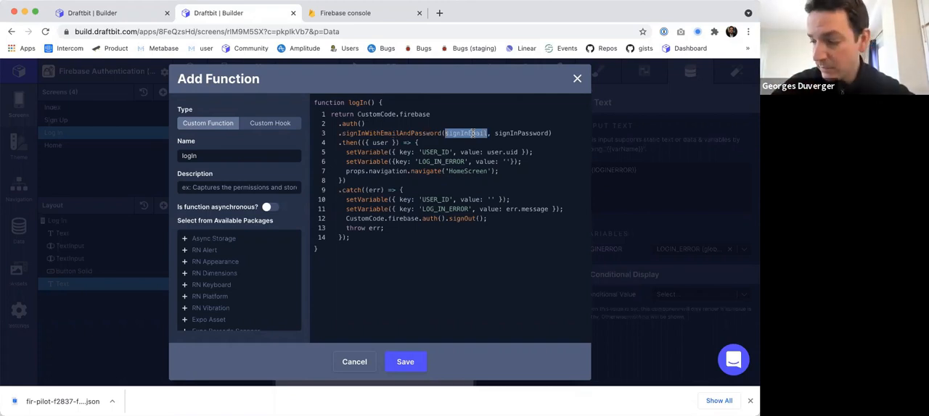
text(emailValue)
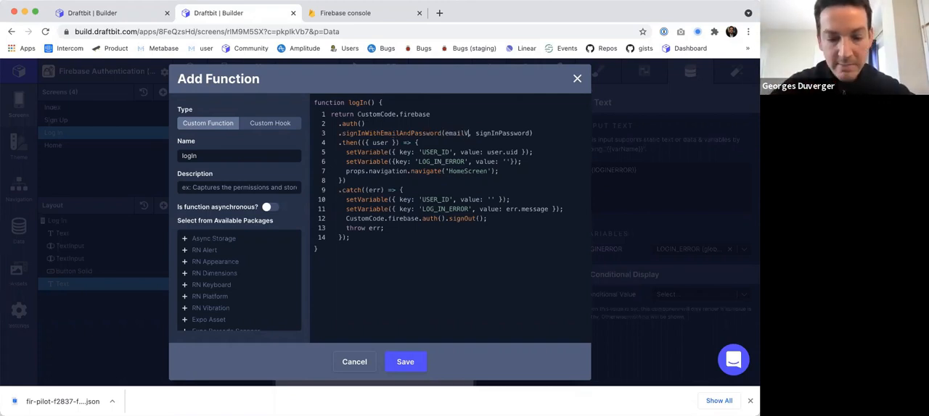
text(Login)
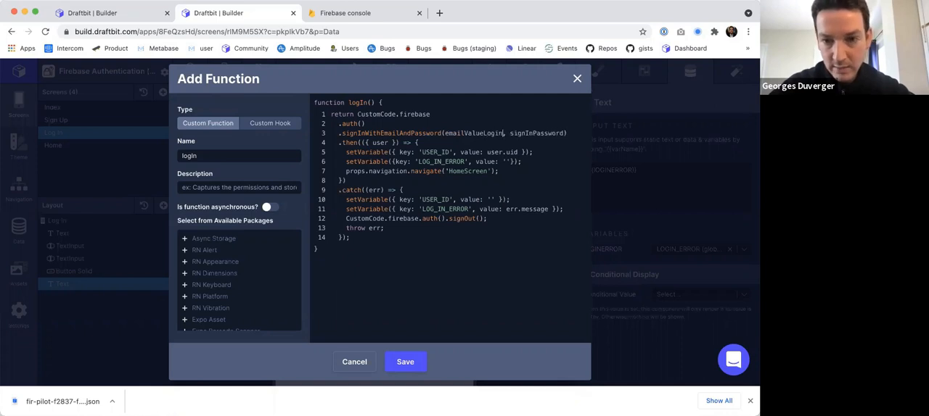
Replace the signInPassword argument of signInWithEmailAndPassword with passwordValueLogin.
double_click(534, 133)
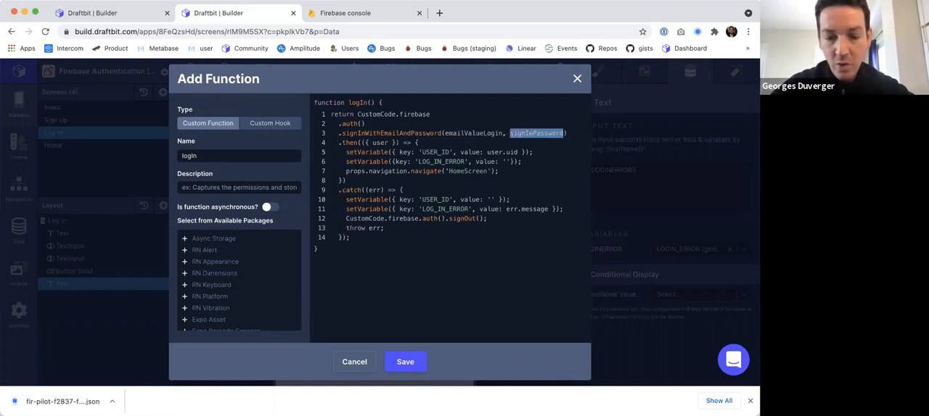
text(email)
key(BackSpace)
key(BackSpace)
key(BackSpace)
key(BackSpace)
key(BackSpace)
text(password)
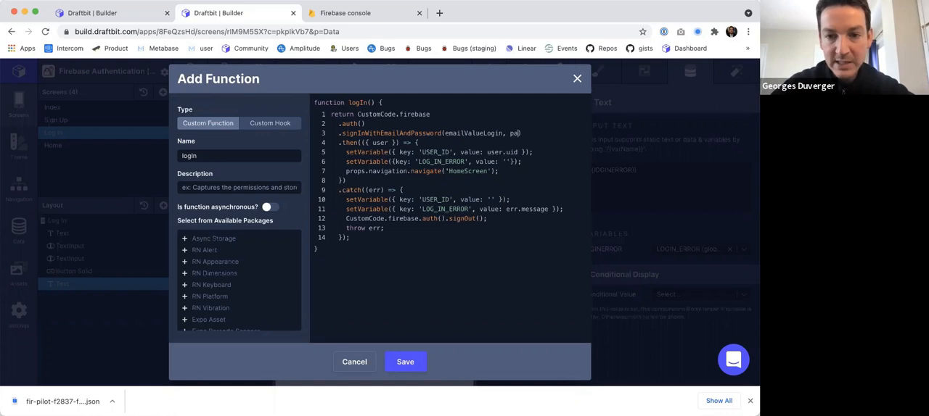
text(ValueLogin)
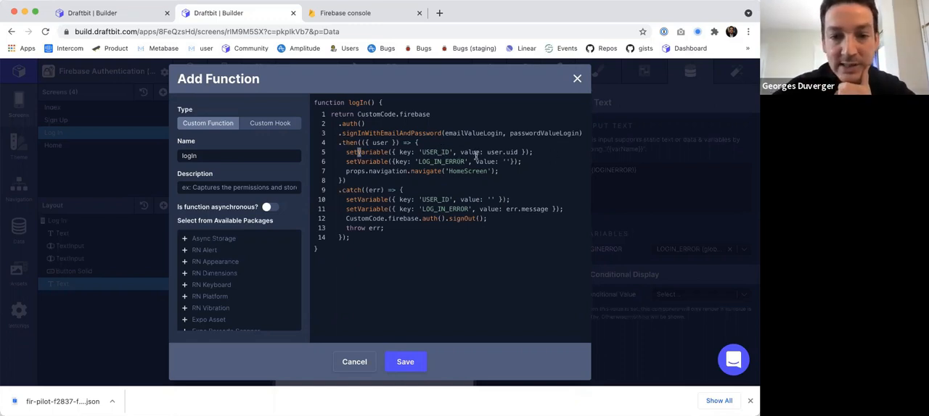
Rename the error variable key to LOGIN_ERROR in both the then and catch blocks of the logIn function.
drag(356, 153, 491, 153)
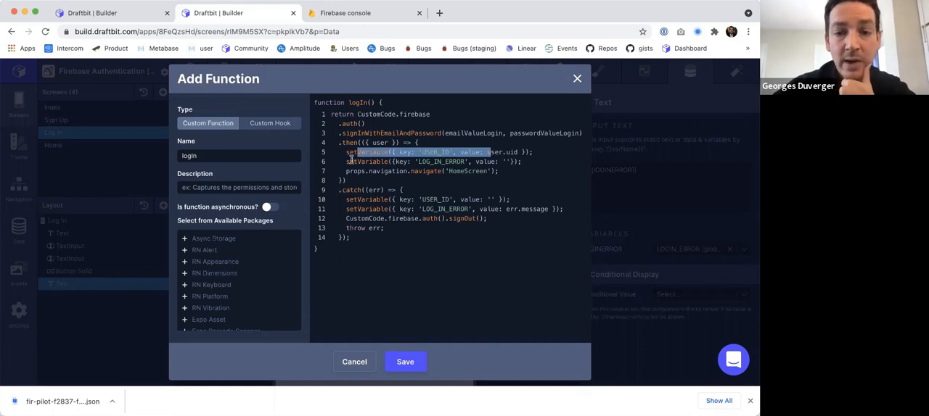
click(431, 162)
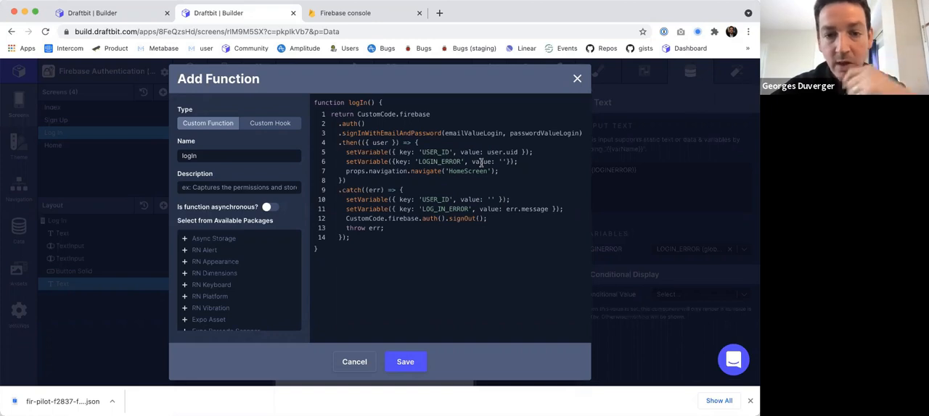
drag(456, 172, 488, 171)
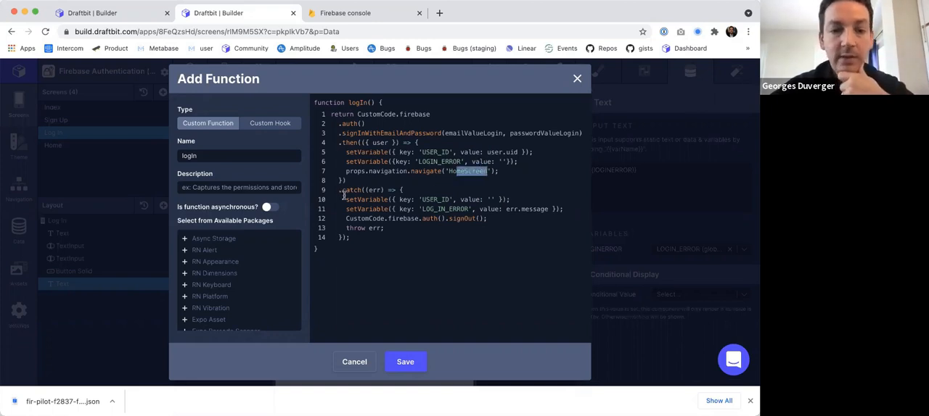
drag(346, 190, 391, 191)
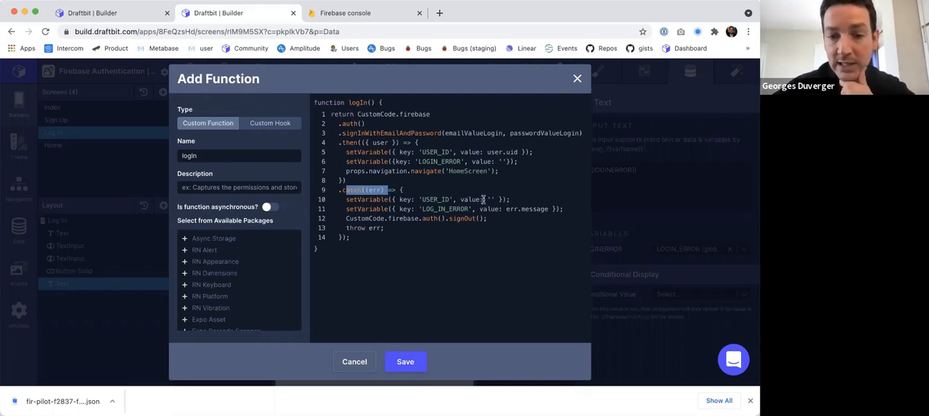
click(436, 208)
key(BackSpace)
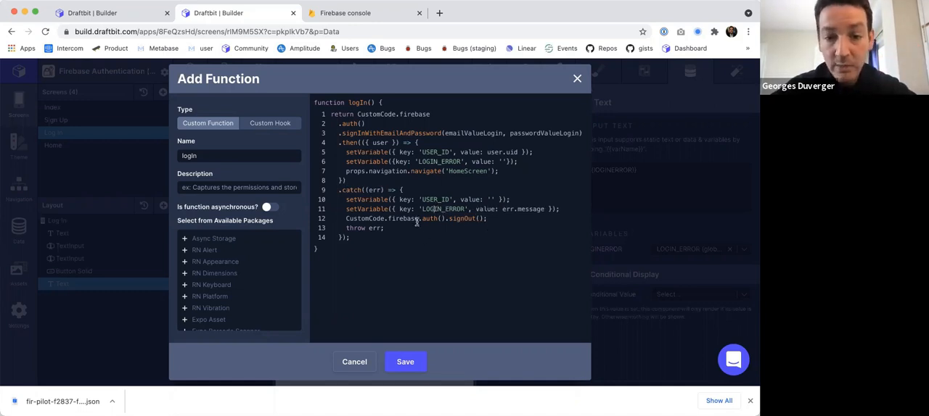
Save the logIn function and the Log In screen's custom code.
drag(419, 218, 509, 219)
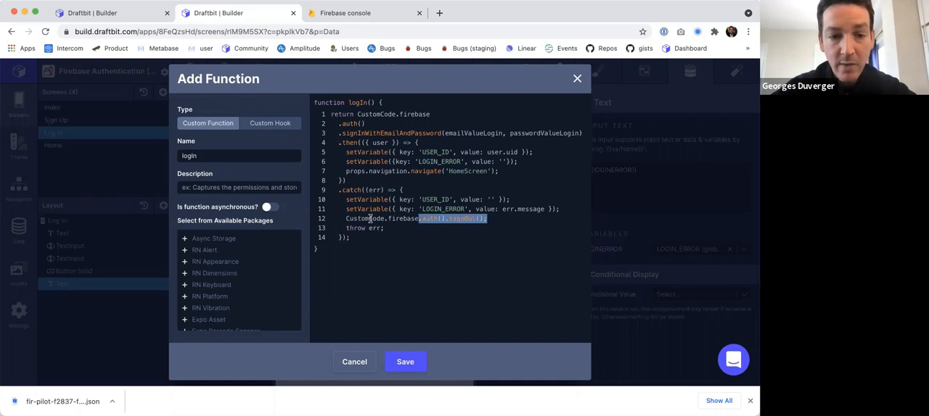
click(405, 362)
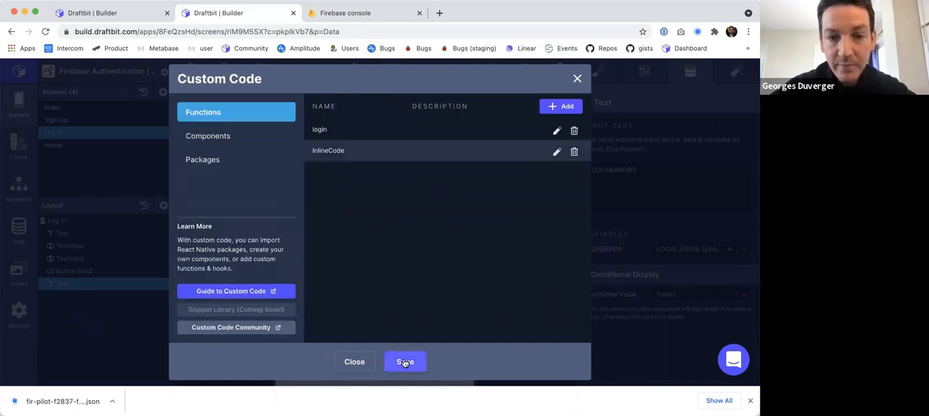
click(405, 362)
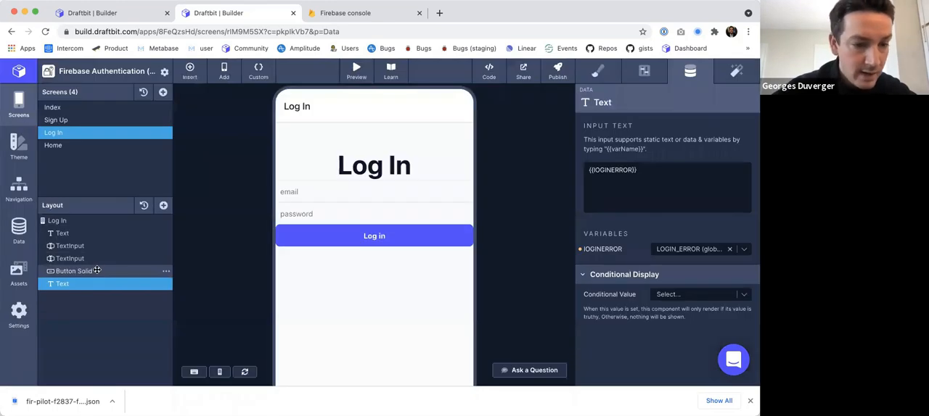
Make the Log In screen's Log in button run the custom logIn function on tap.
click(384, 235)
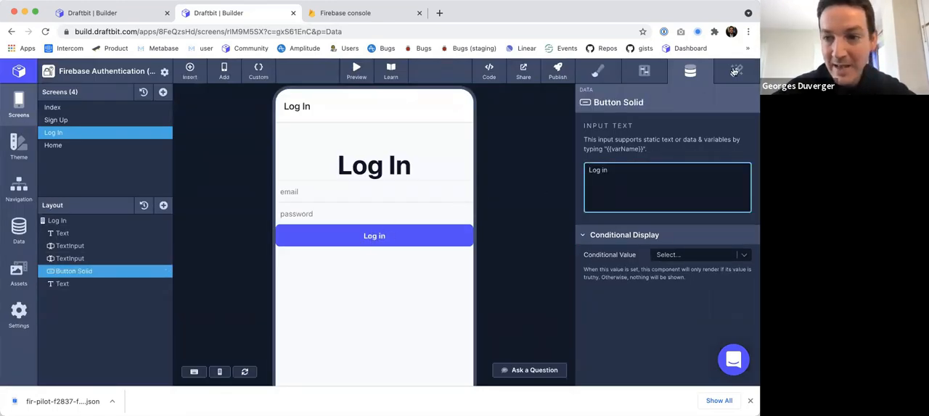
click(735, 71)
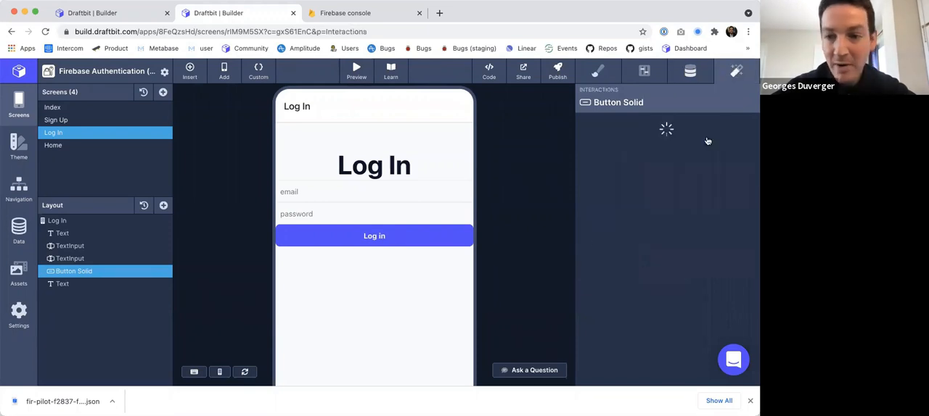
click(751, 172)
click(685, 186)
click(687, 159)
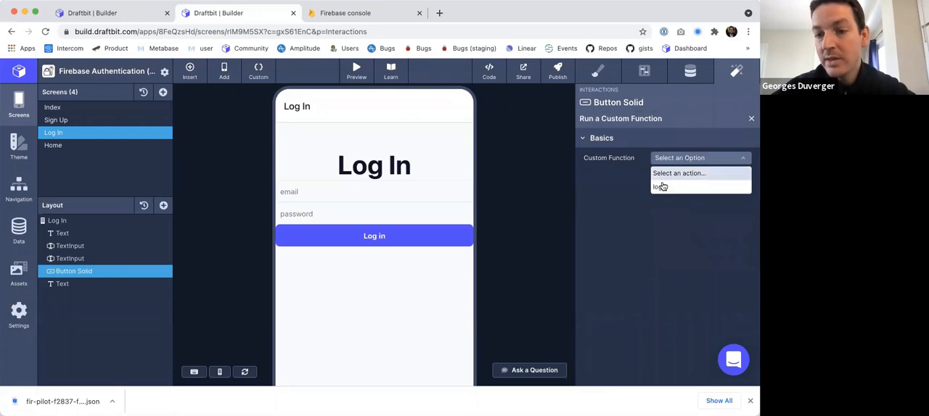
click(663, 188)
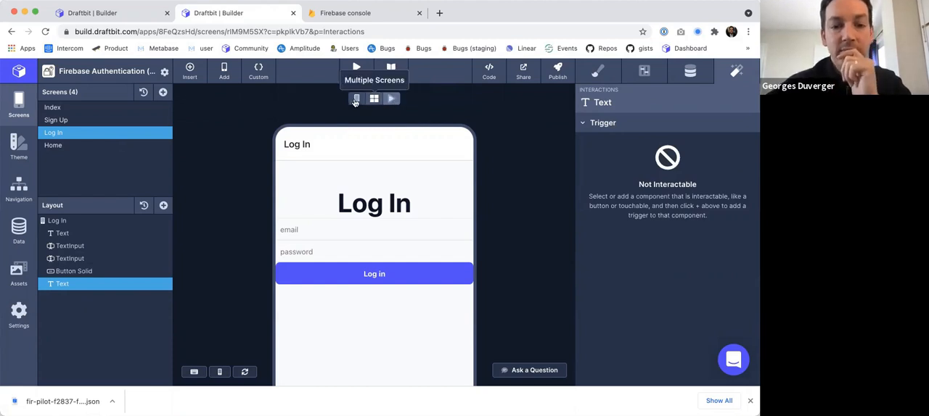
Run the Log In screen in the interactive preview and enter an existing Firebase user's email address.
click(392, 100)
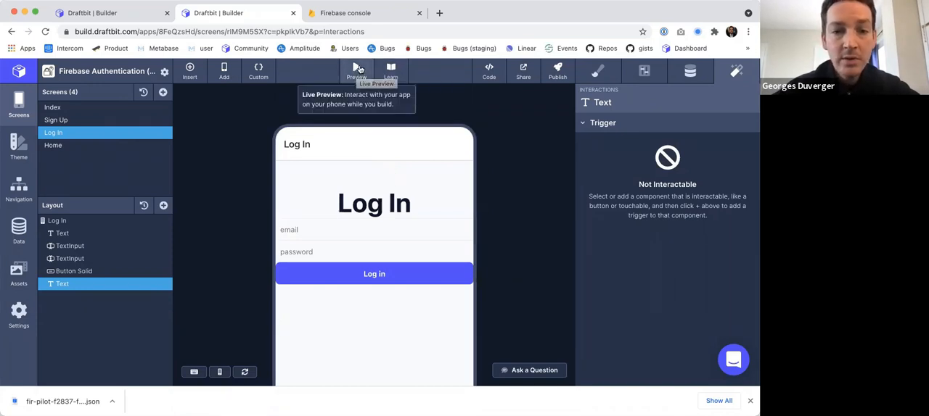
click(356, 71)
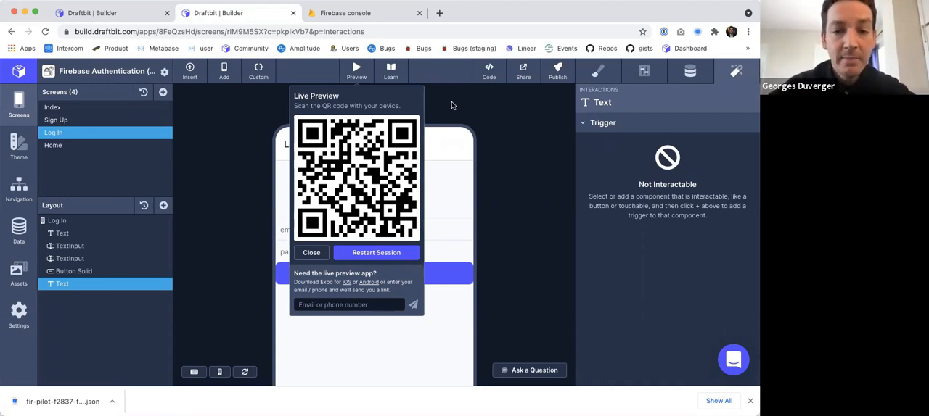
click(452, 104)
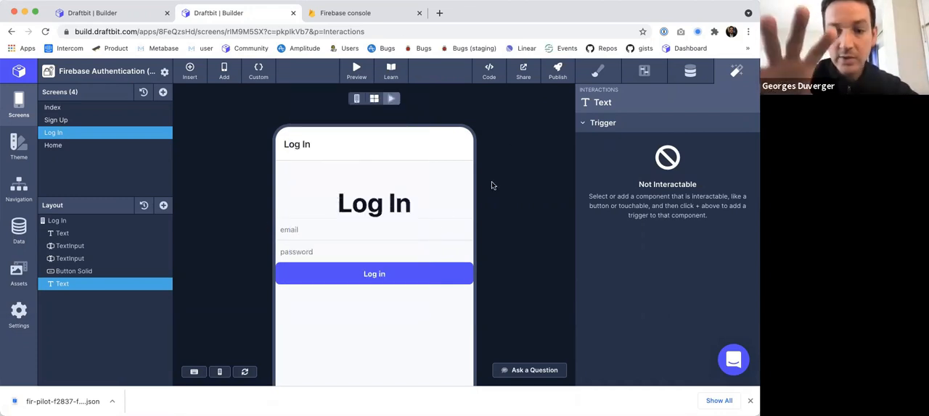
click(292, 228)
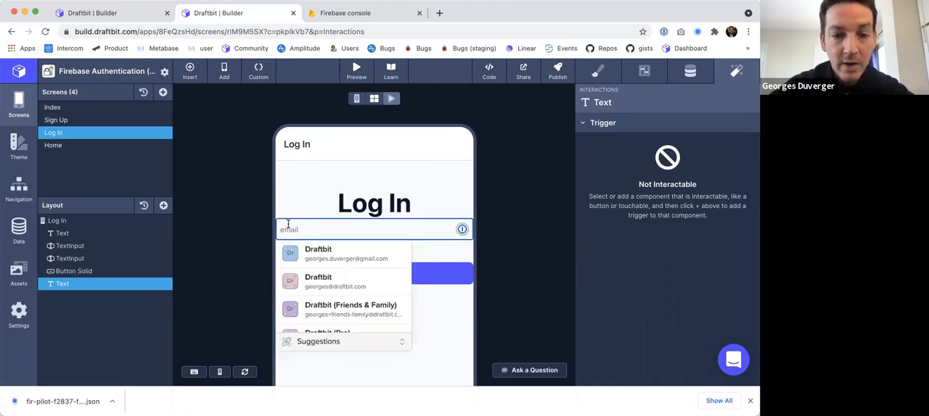
scroll(288, 224, down, 1)
key(ctrl+Tab)
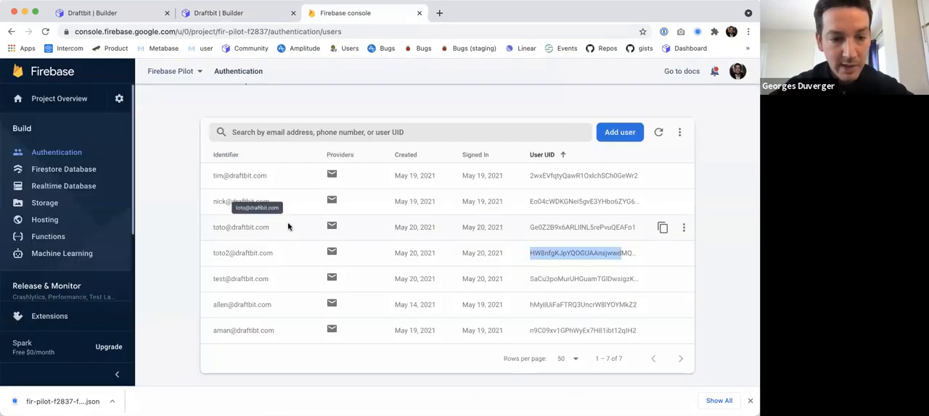
key(ctrl+shift+Tab)
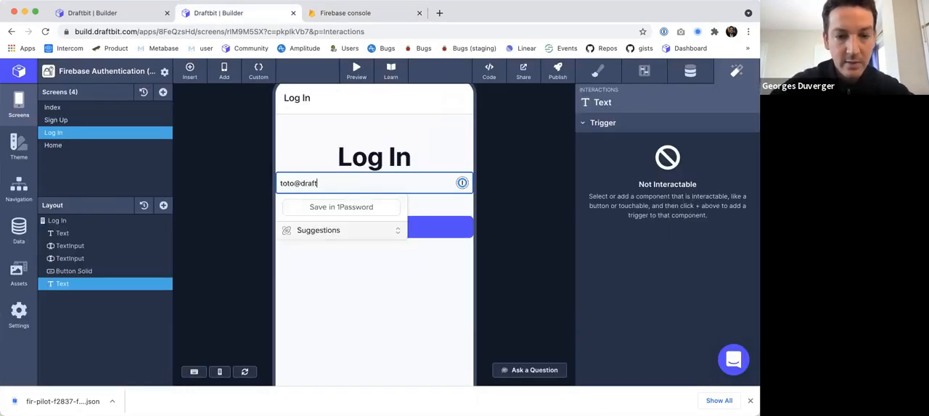
Enter the account password in the previewed Log In form and log in.
key(Tab)
text(totot)
key(super+a)
text(toto)
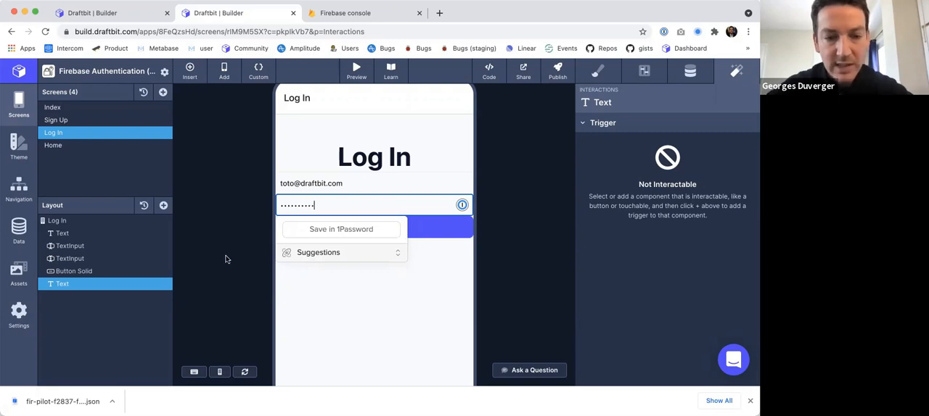
click(253, 251)
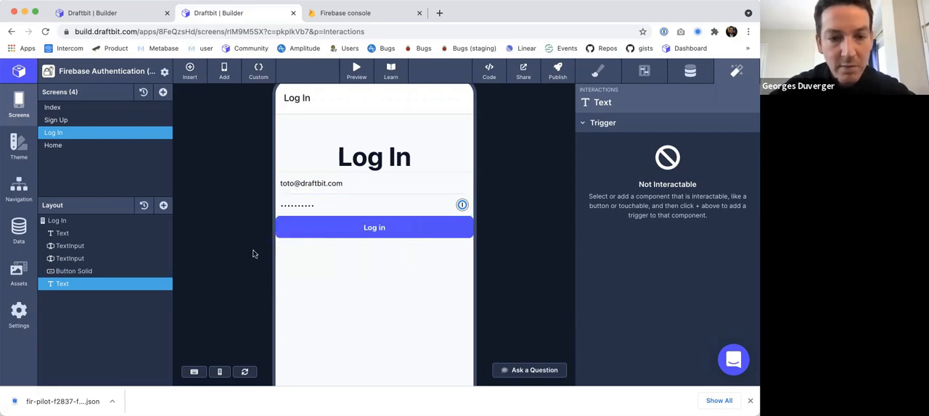
click(379, 227)
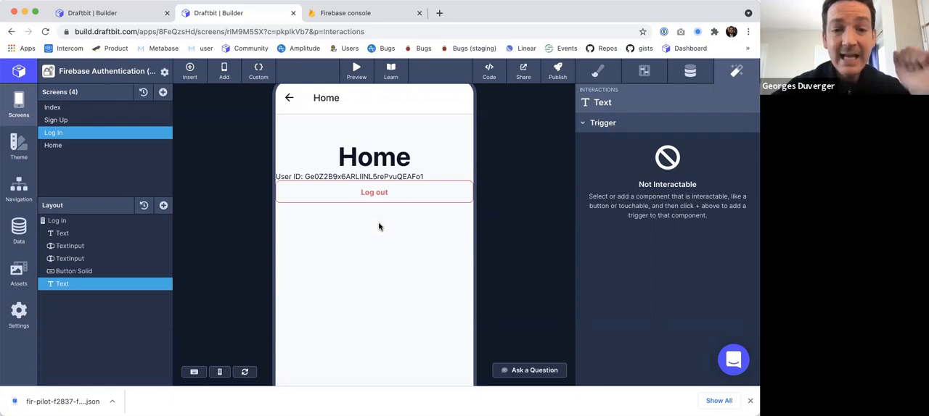
Compare the user ID on the previewed Home screen with that account's User UID in the Firebase console, and return to single-screen editing.
scroll(379, 227, down, 2)
scroll(379, 227, up, 4)
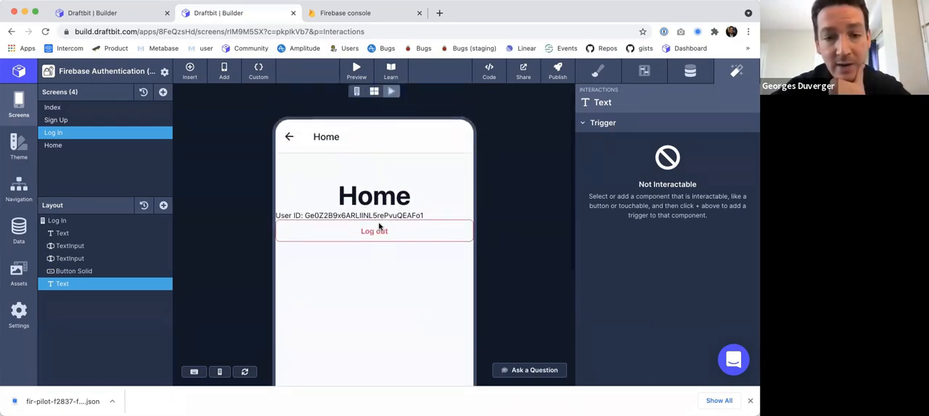
drag(305, 215, 435, 215)
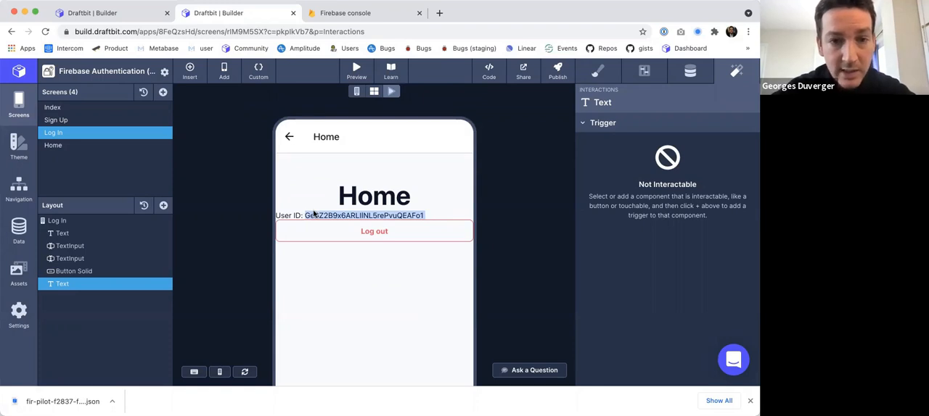
key(ctrl+Tab)
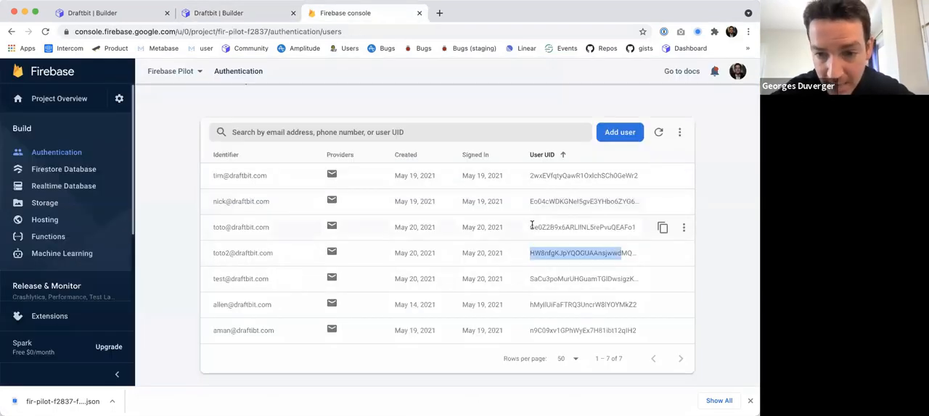
drag(530, 227, 637, 227)
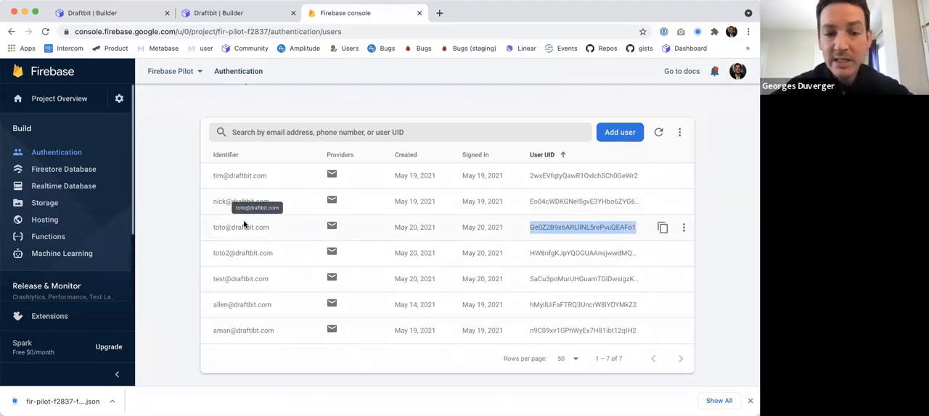
key(ctrl+shift+Tab)
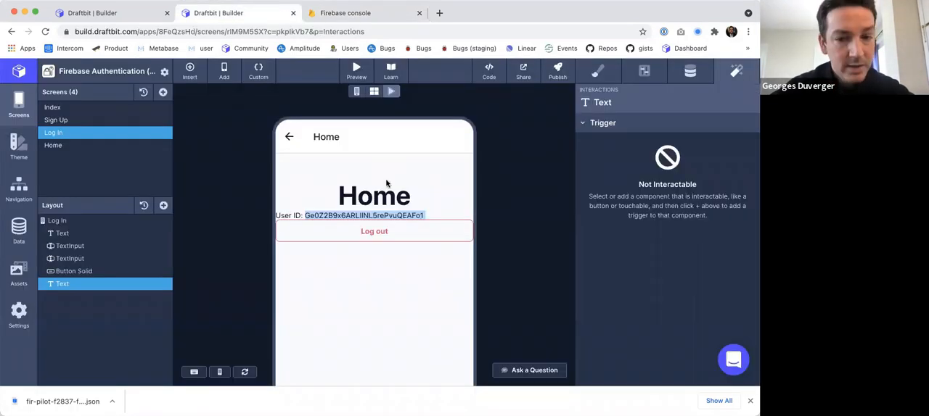
click(373, 249)
scroll(383, 254, up, 1)
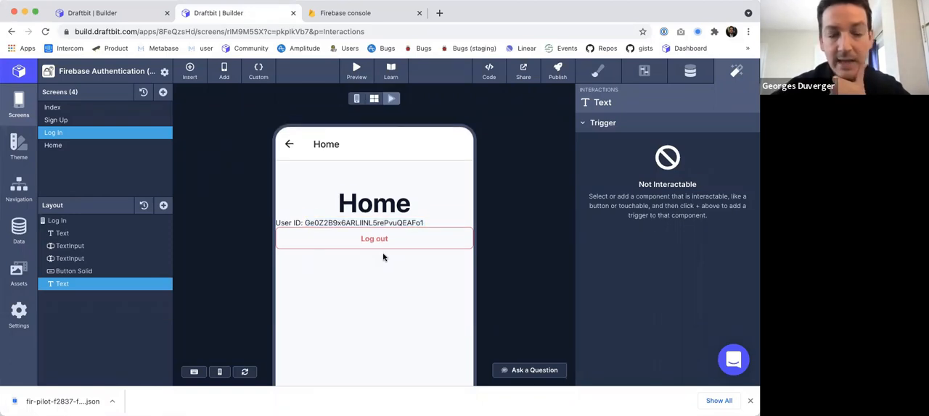
click(391, 98)
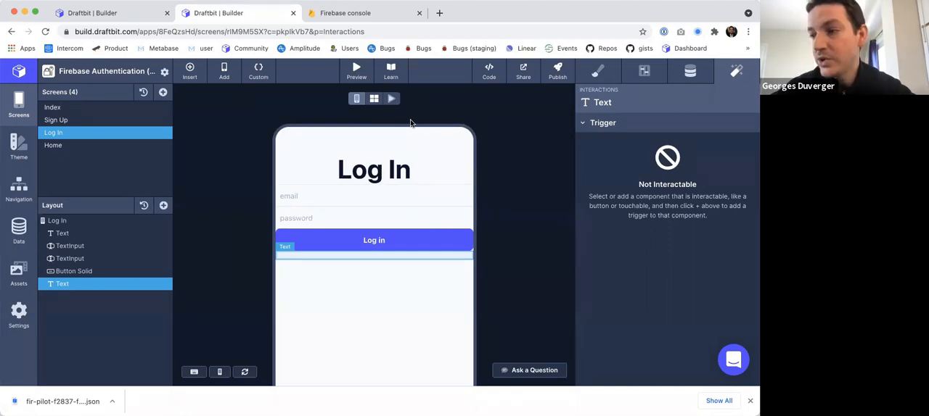
Add a Button Outline below the Log In button on the Index screen.
click(68, 107)
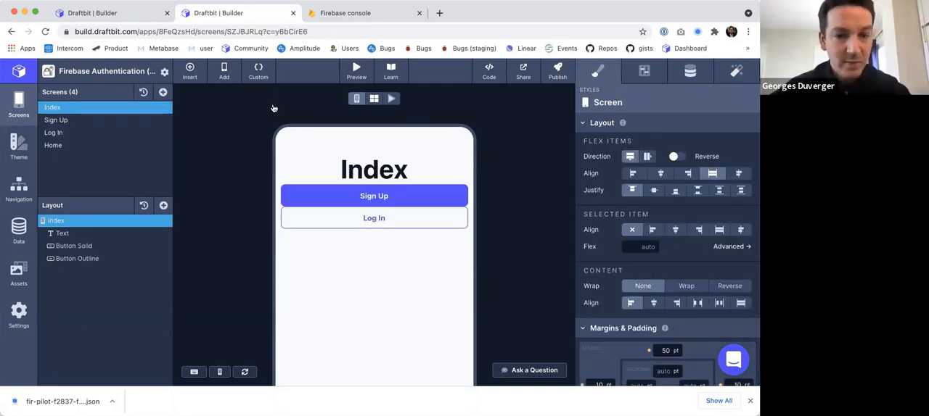
click(163, 206)
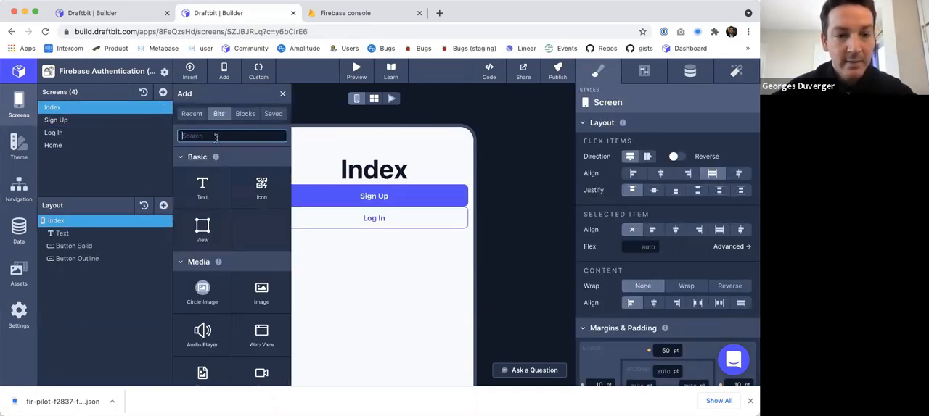
text(butt)
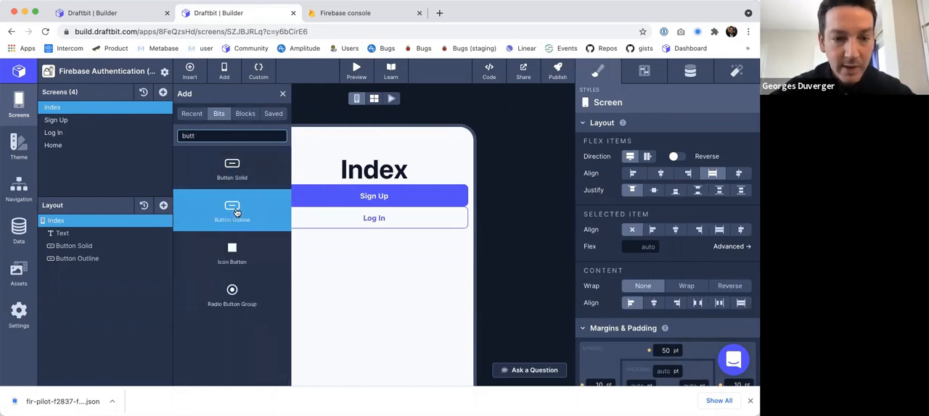
click(283, 94)
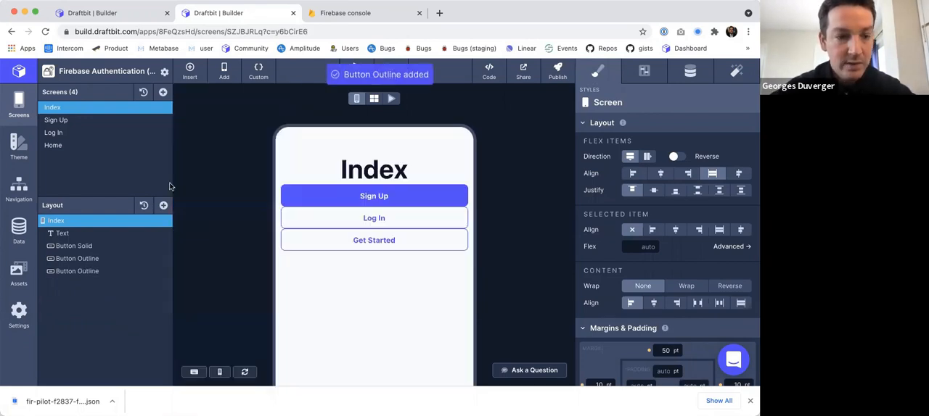
Set the text of the Index screen's Get Started button to Home.
click(77, 271)
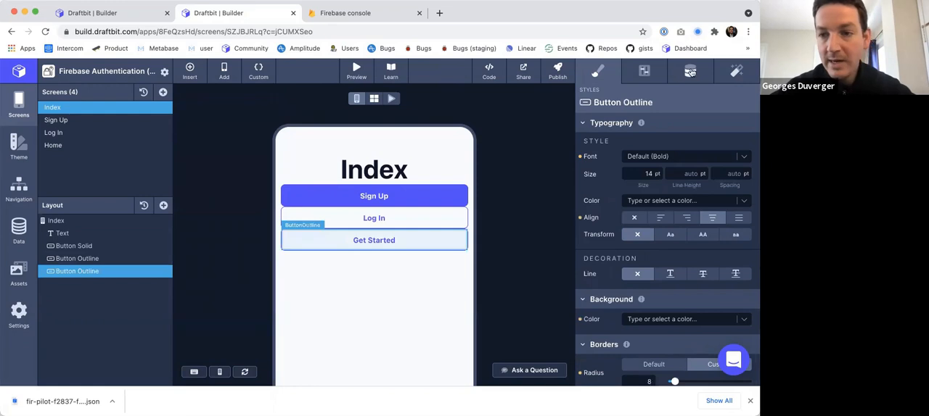
click(690, 71)
double_click(626, 174)
key(super+a)
text(Home)
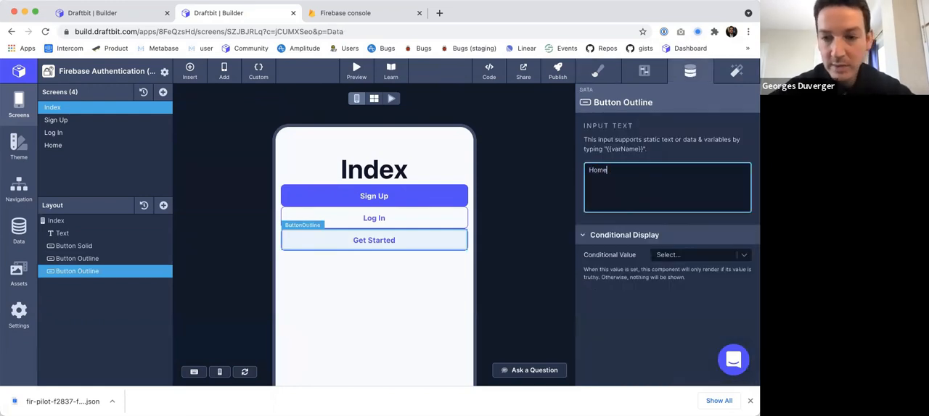
key(Tab)
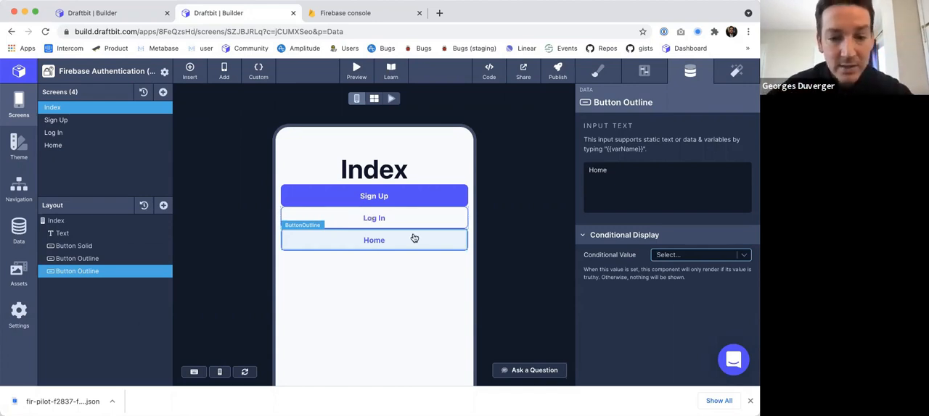
Add an on-tap Navigate action to the Index screen's Home button with Home (Screen) as destination.
click(726, 75)
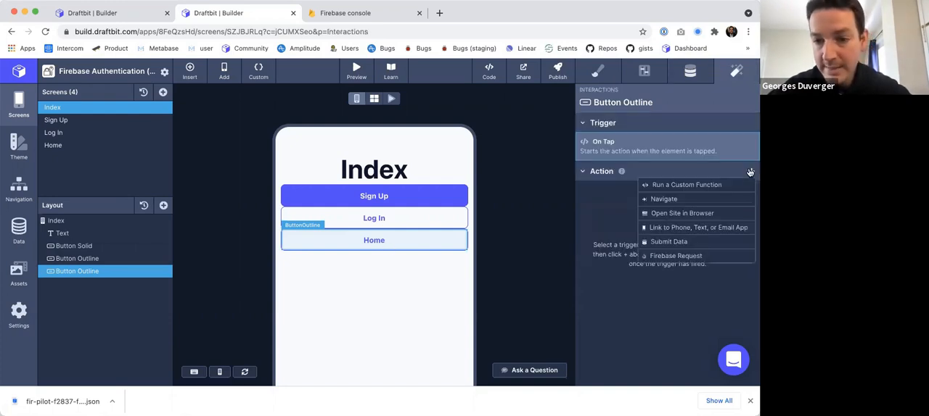
click(685, 195)
click(652, 158)
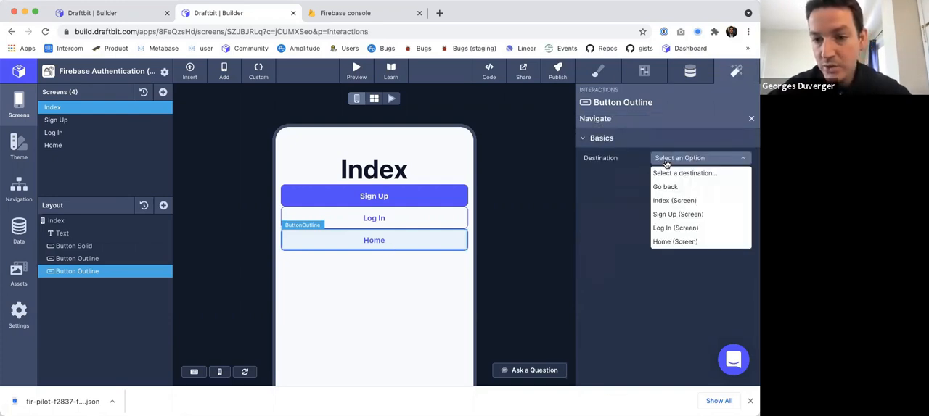
click(675, 241)
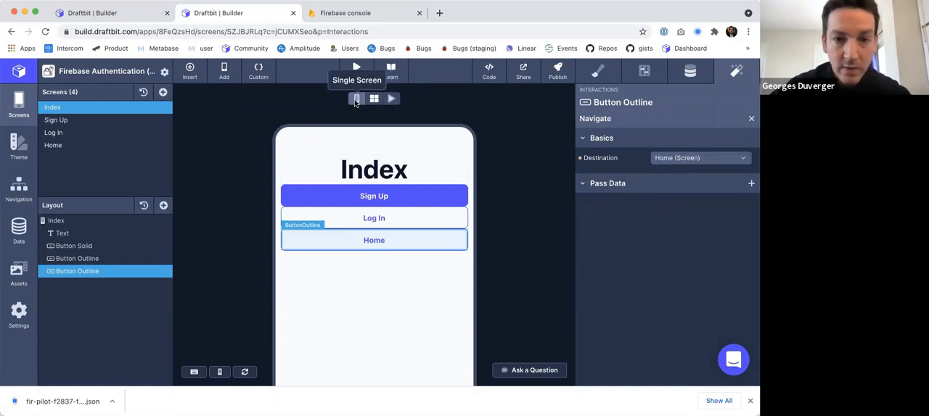
Test in the interactive preview: open Home, log out, reopen Home from Index to check the user ID, and go back to Index.
click(393, 101)
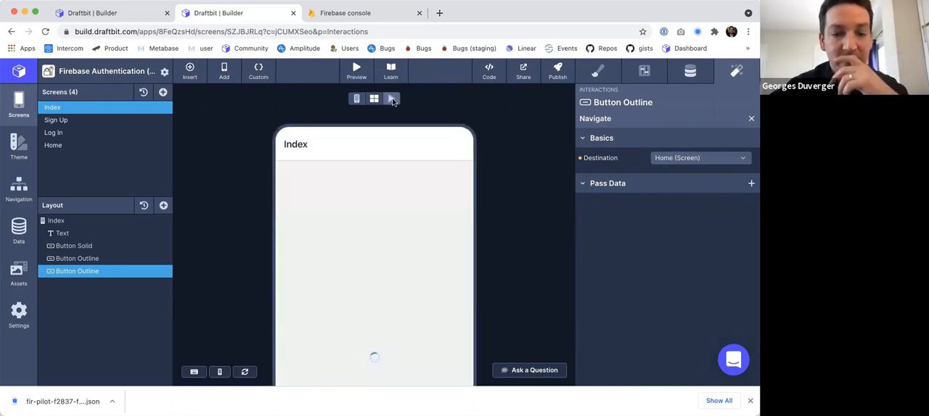
click(354, 278)
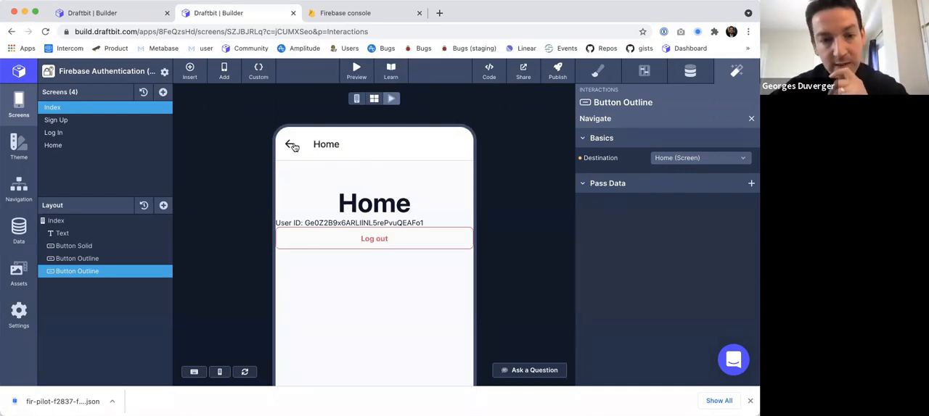
click(391, 243)
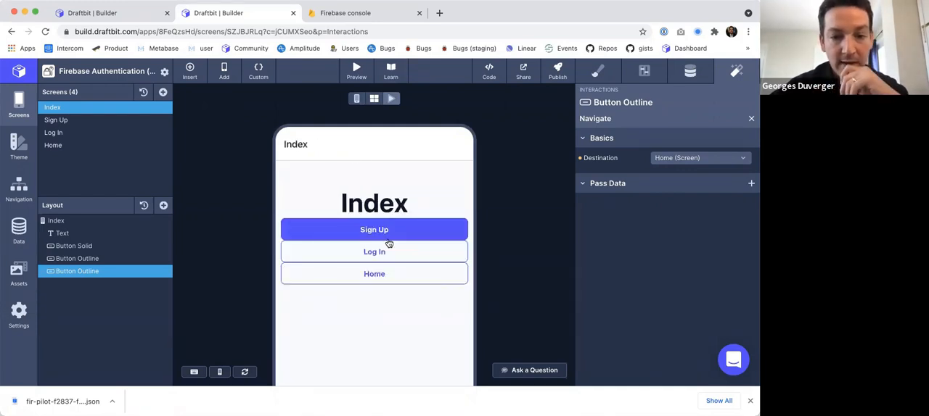
click(369, 279)
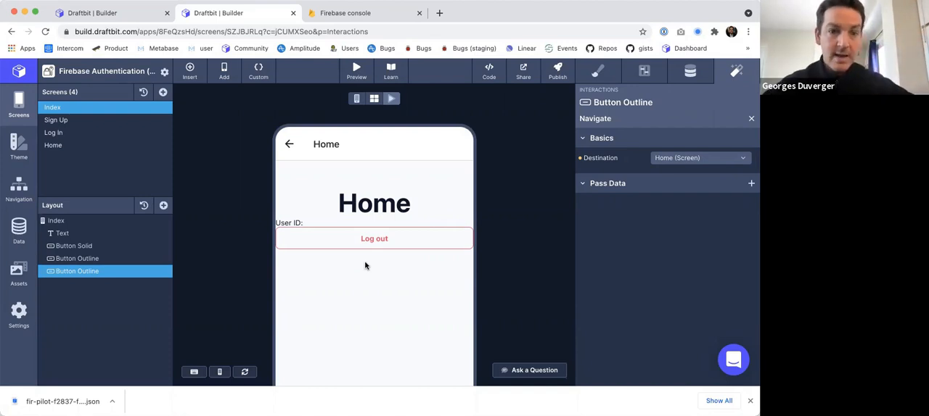
click(289, 144)
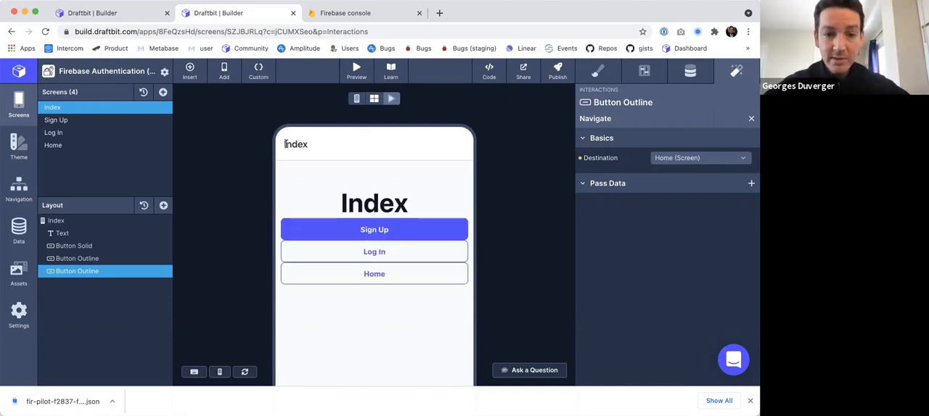
Test opening Home from the Index screen in the interactive preview while logged out, and return to the design view.
click(374, 274)
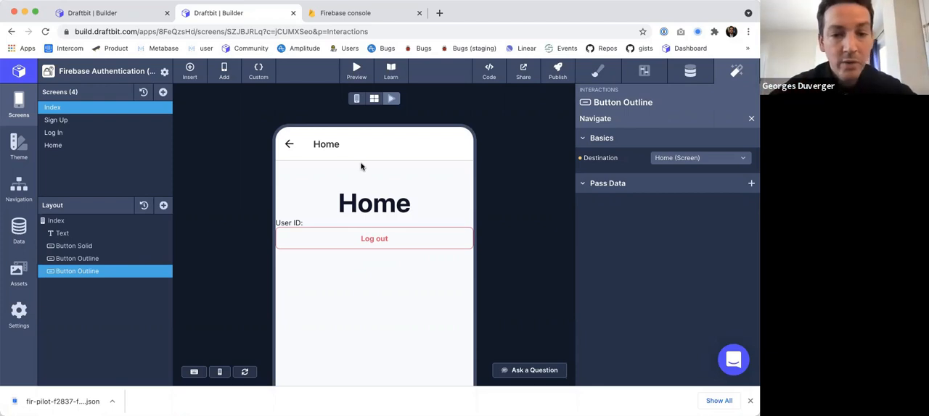
click(356, 98)
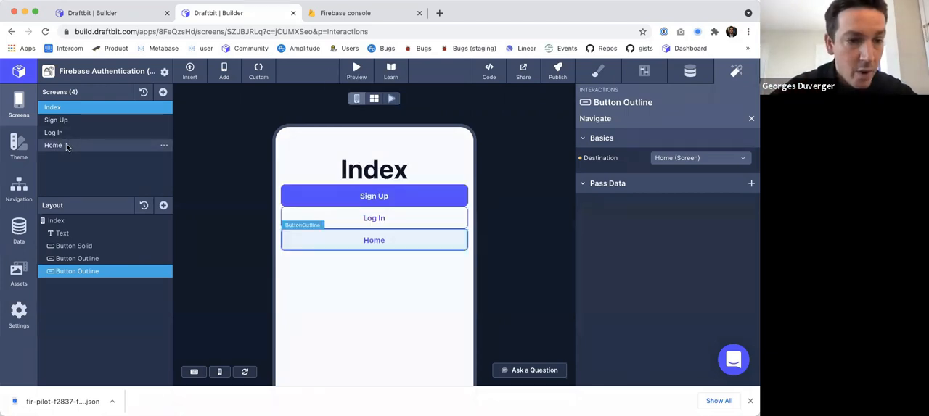
Examine the Home screen's inline code hook and where it is inserted in the screen's generated code.
click(66, 147)
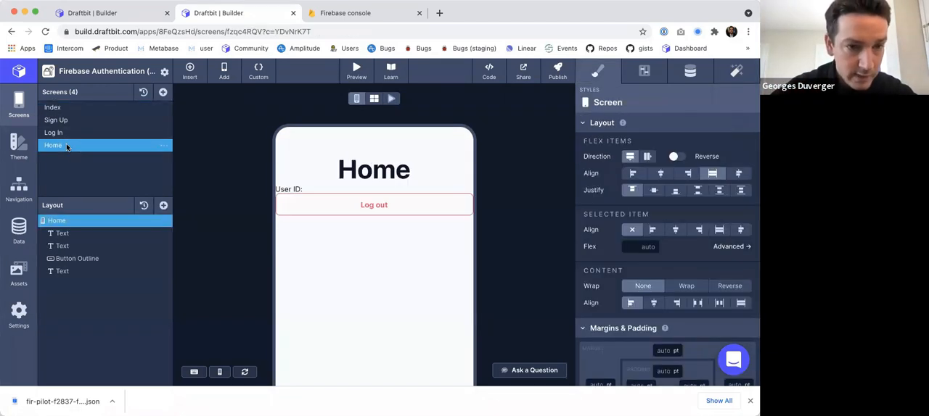
click(258, 71)
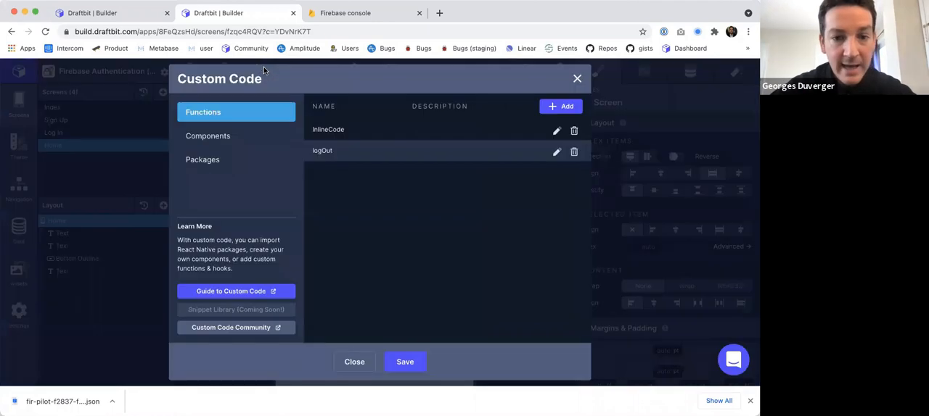
click(556, 131)
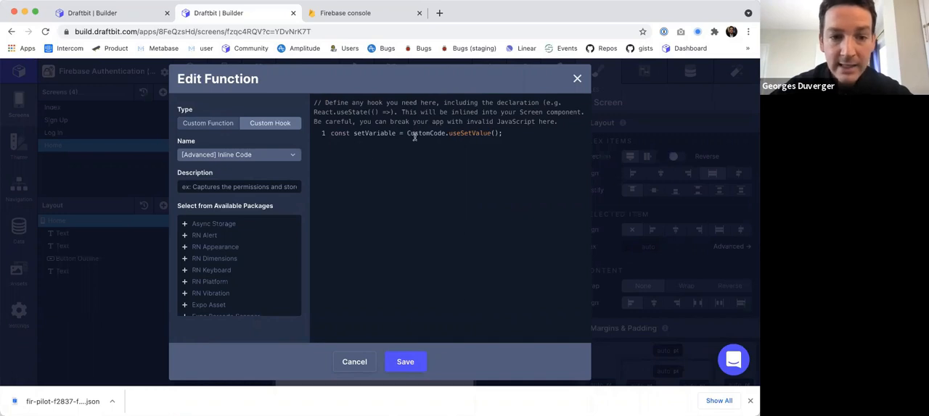
click(577, 80)
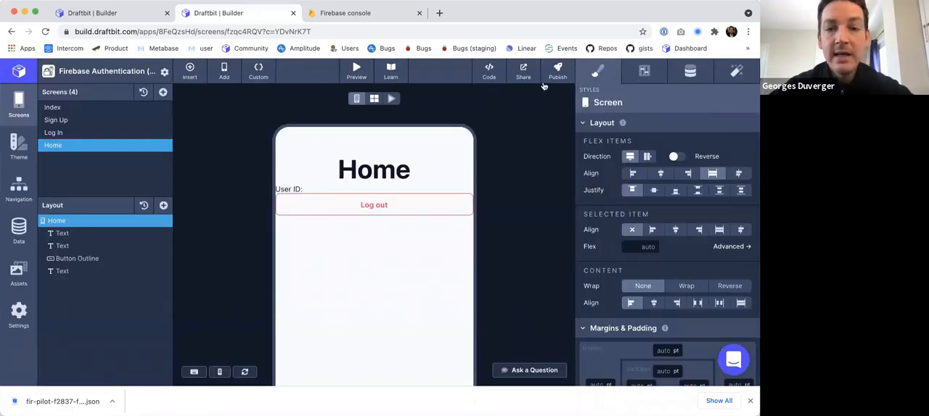
click(499, 71)
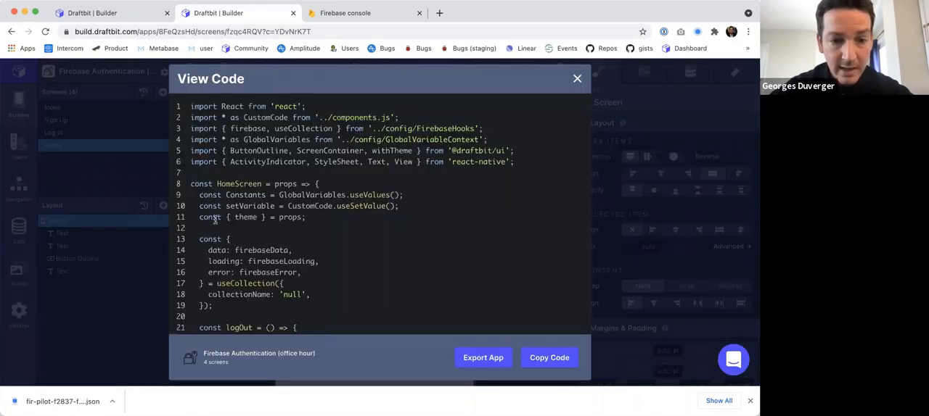
drag(217, 195, 217, 218)
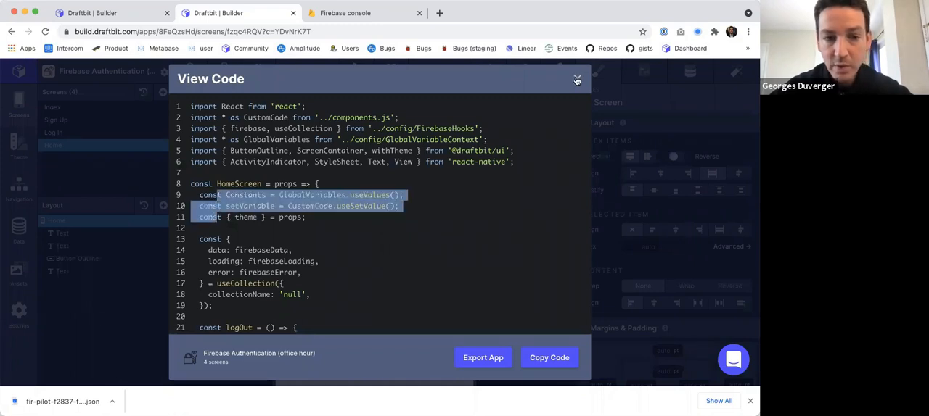
click(576, 78)
Switch to the original Firebase Authentication app and copy the whole inline code hook of its Home screen.
click(261, 73)
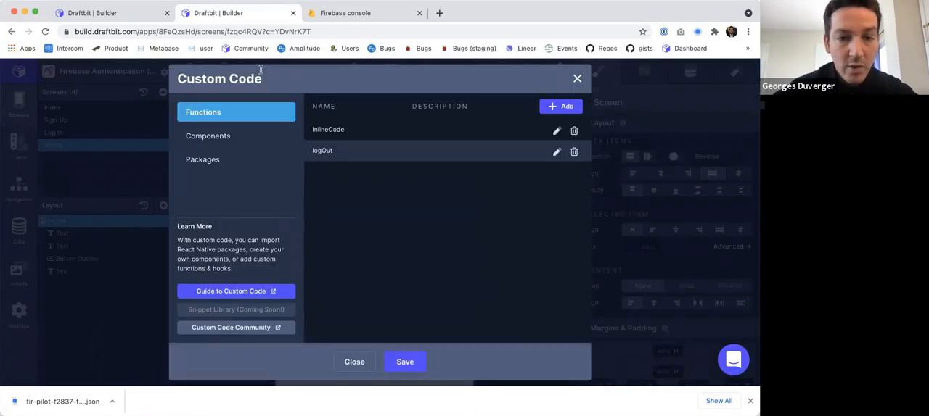
key(ctrl+shift+Tab)
click(577, 79)
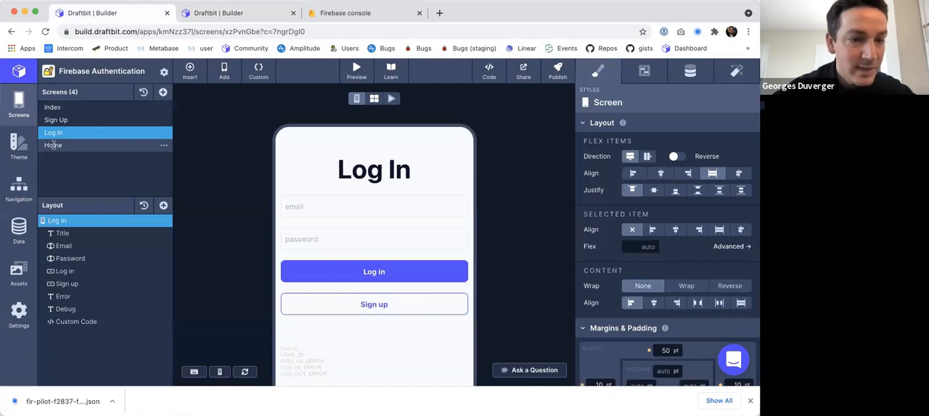
click(53, 145)
click(259, 71)
click(556, 130)
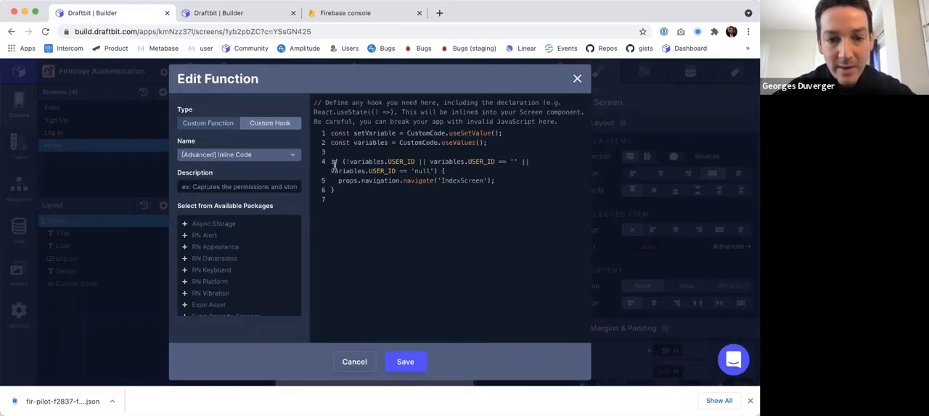
drag(331, 134, 338, 213)
key(super+c)
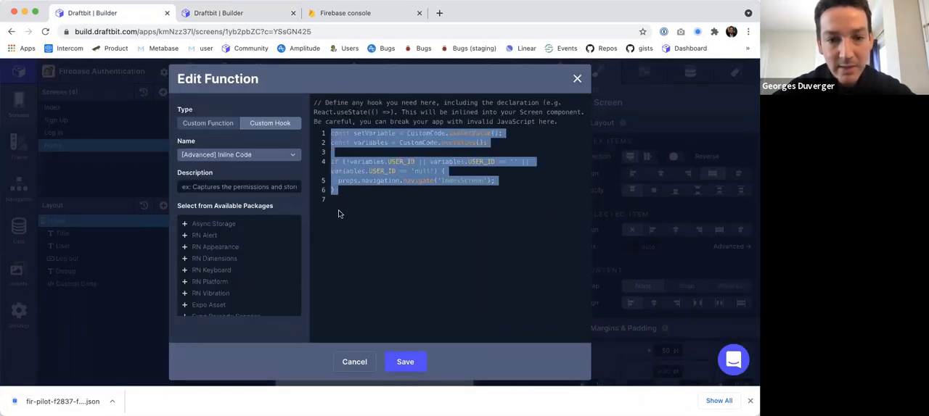
Paste the redirect to IndexScreen for a missing, empty or 'null' USER_ID into the new app's Home inline code, remove the duplicate setVariable line and save.
key(ctrl+Tab)
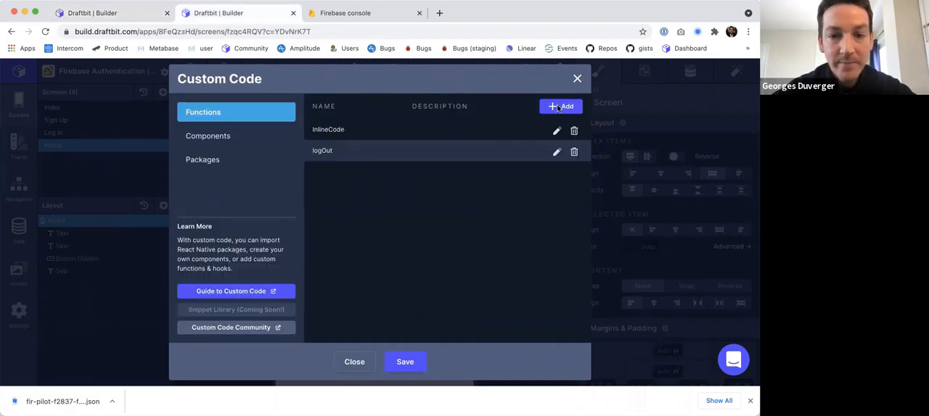
click(557, 131)
key(super+v)
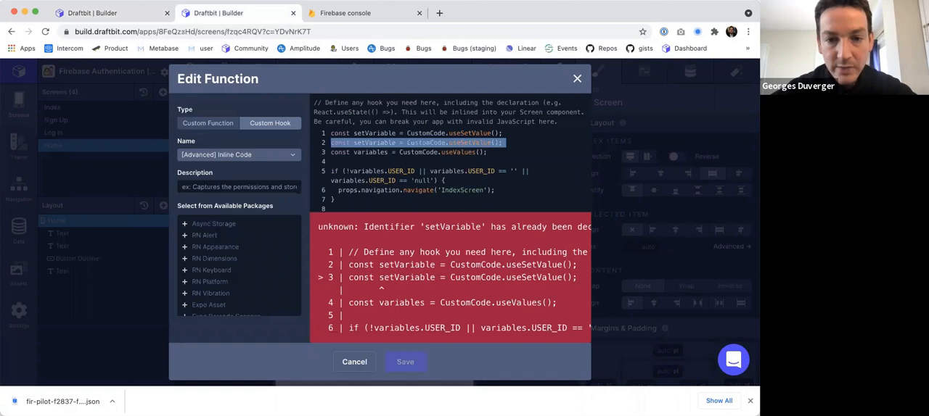
key(BackSpace)
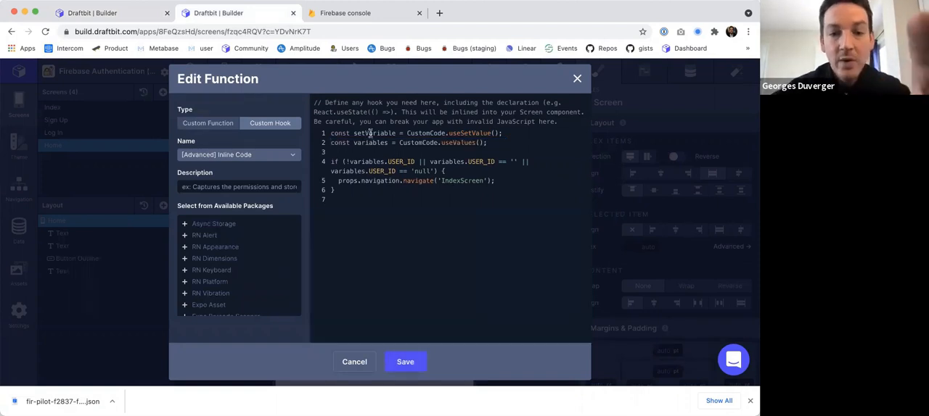
drag(346, 133, 524, 151)
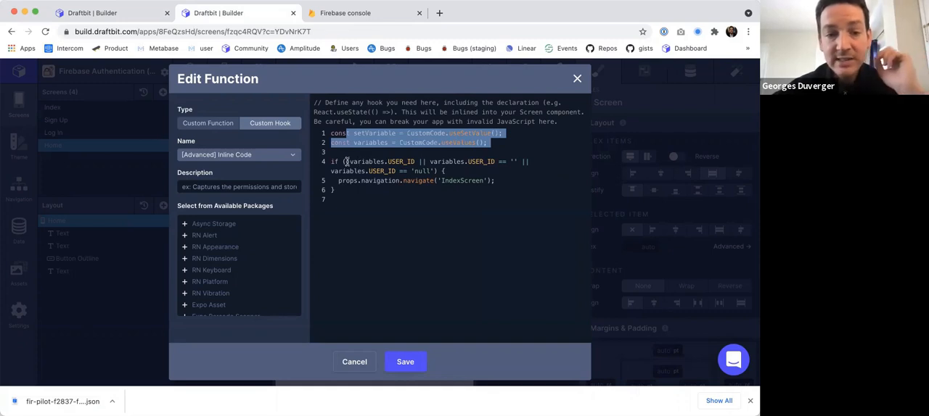
drag(346, 162, 416, 159)
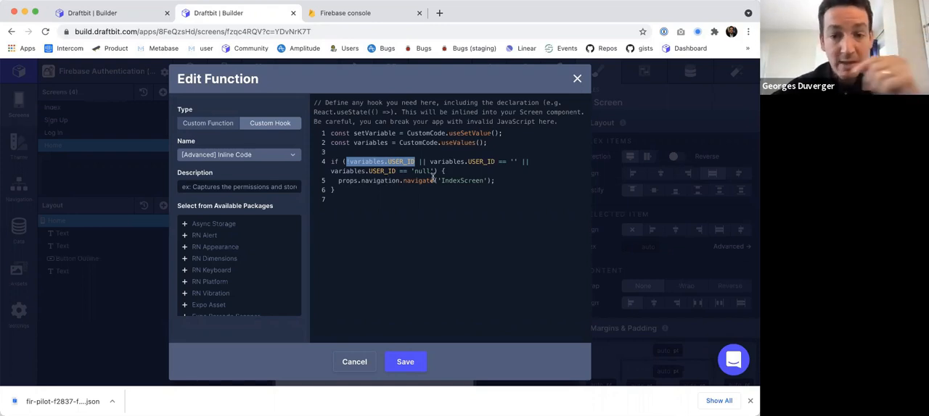
click(399, 363)
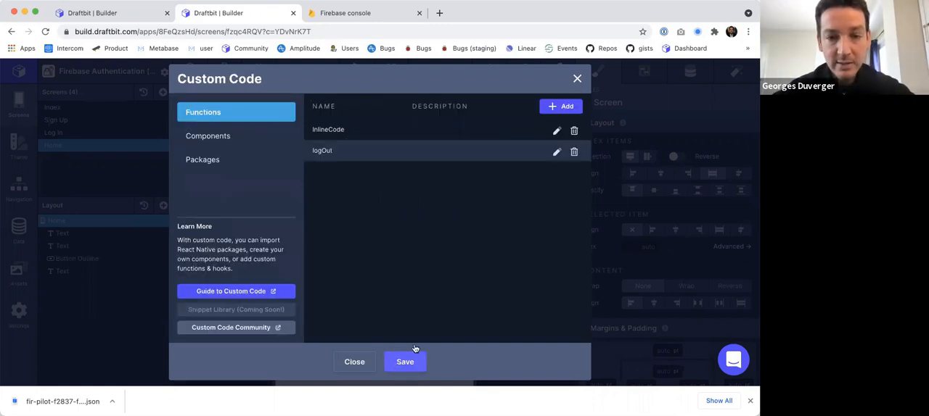
click(577, 79)
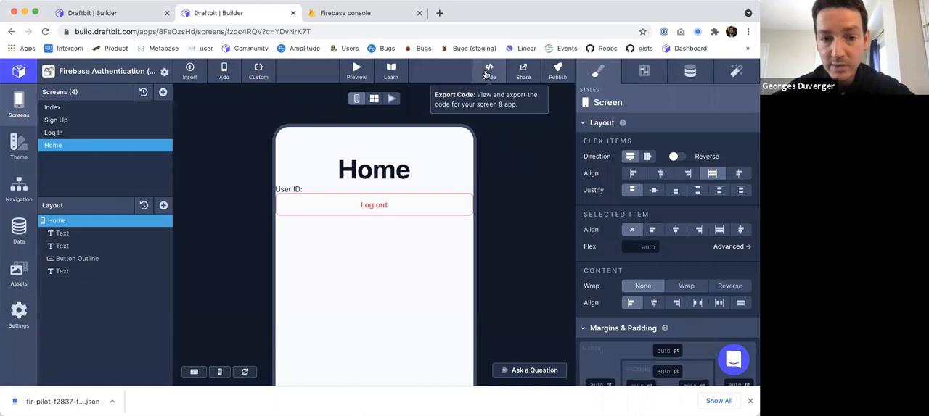
Examine the Home screen's generated code for the USER_ID check and the navigation to IndexScreen.
click(484, 75)
scroll(255, 217, down, 1)
drag(203, 225, 209, 292)
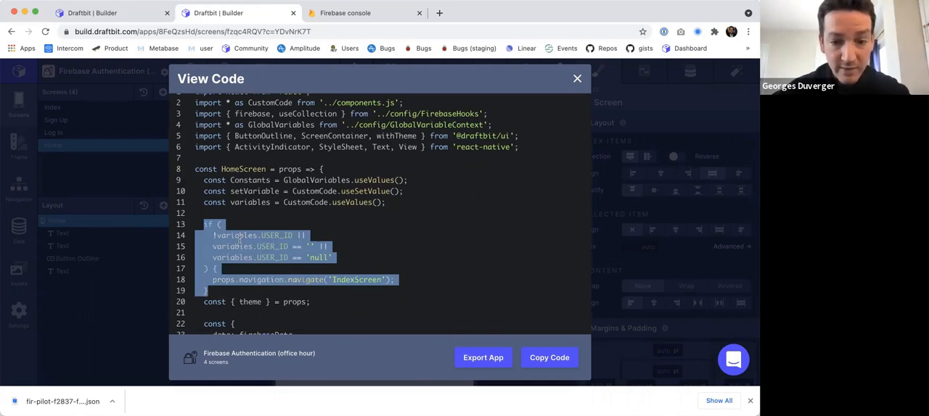
click(576, 79)
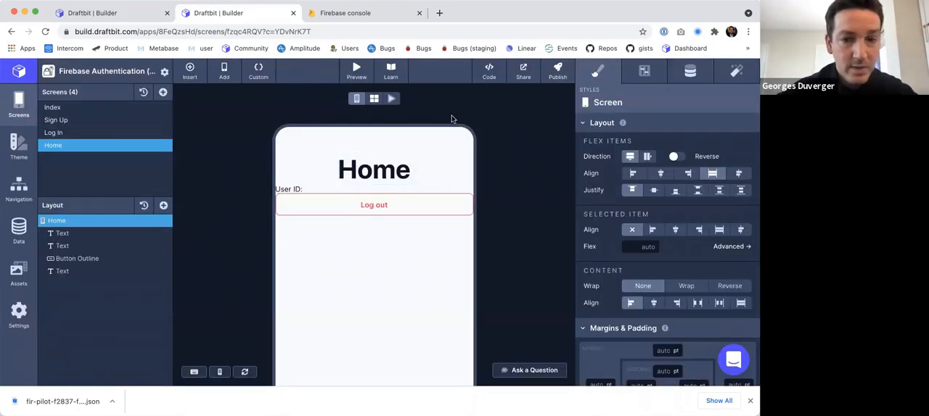
Test logging in from Index in the interactive preview, entering the test account's email and password.
click(391, 98)
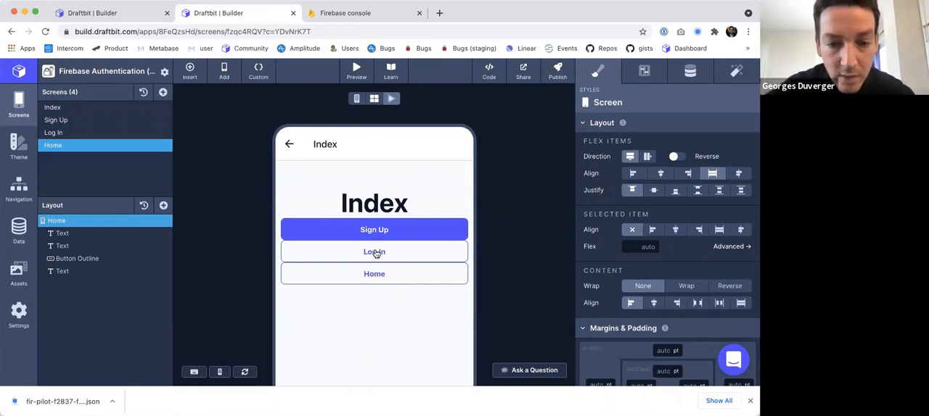
click(374, 252)
click(305, 231)
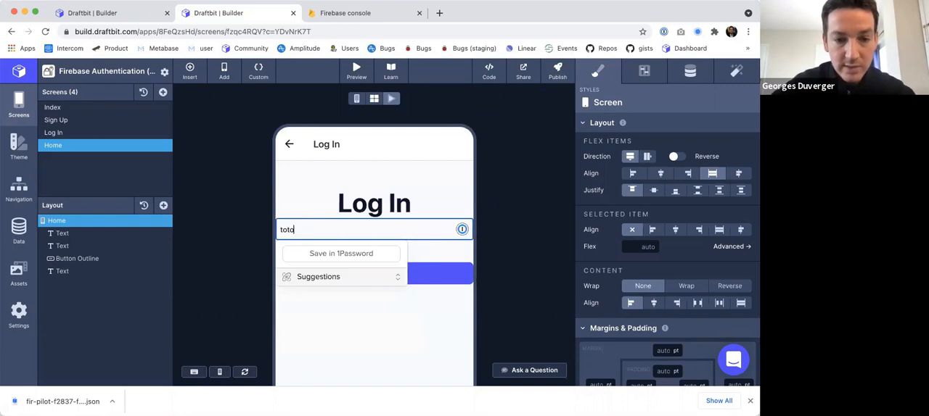
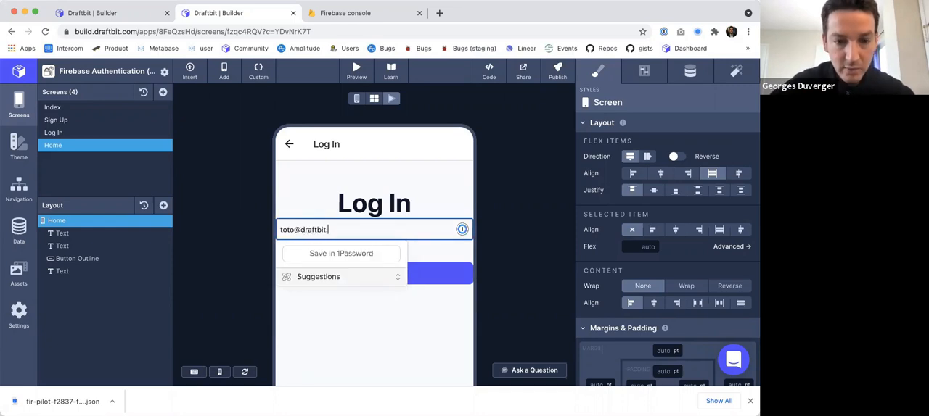
key(Tab)
text(••••••••••)
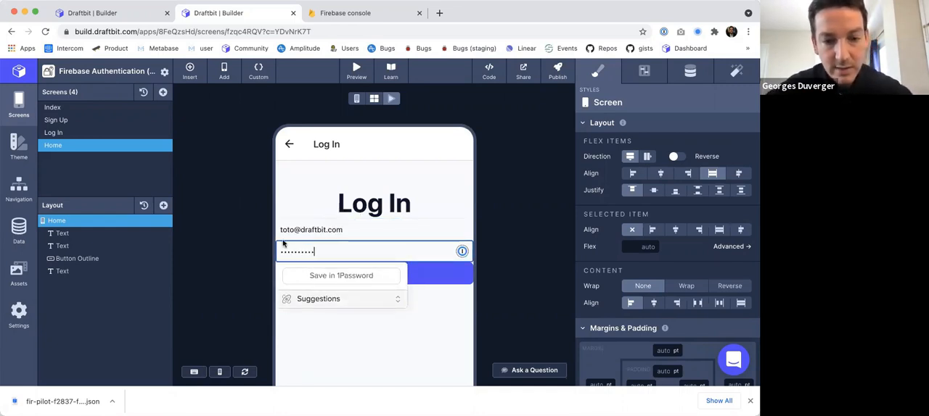
click(214, 259)
click(365, 276)
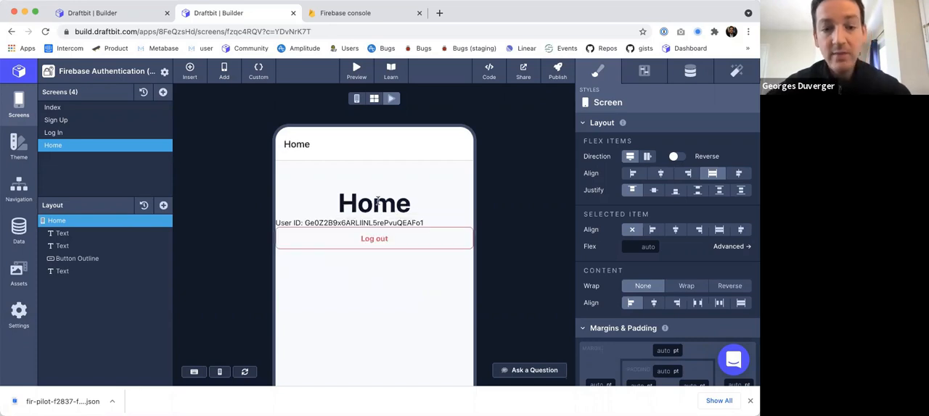
Compare the user ID on the Home screen with the User UID list in the Firebase console's Authentication users, and return to Draftbit.
drag(313, 223, 400, 223)
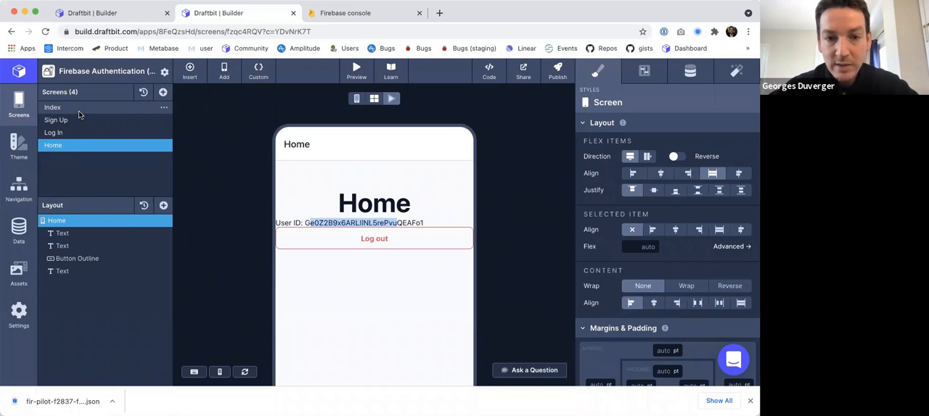
click(328, 16)
scroll(284, 249, up, 2)
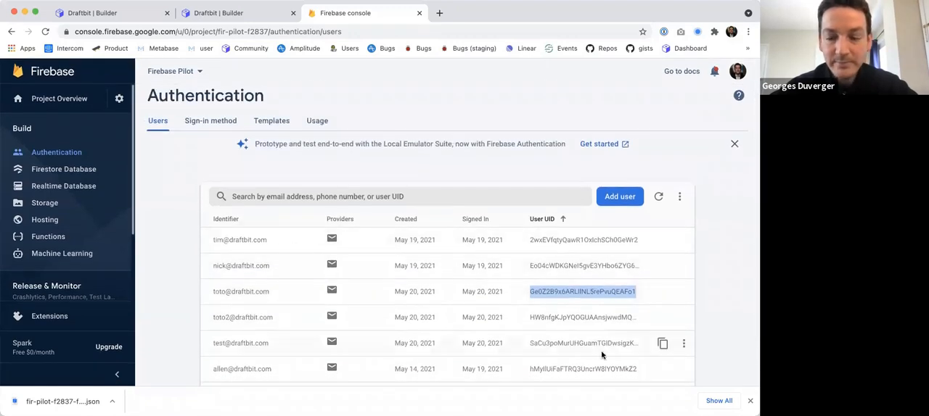
click(218, 13)
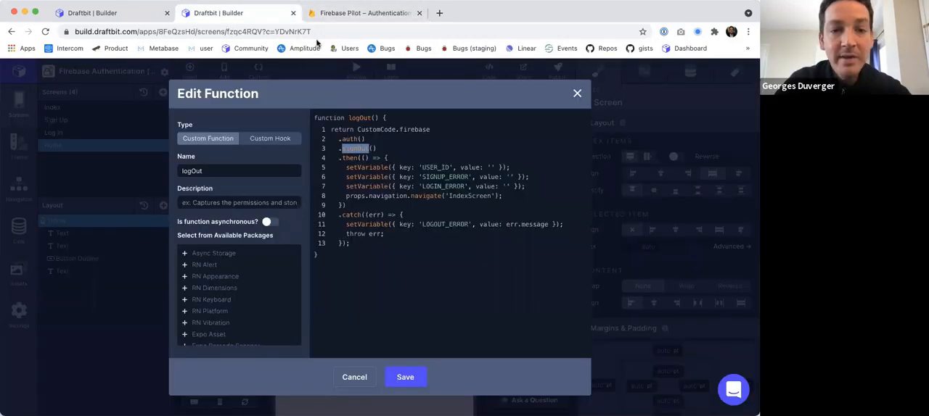